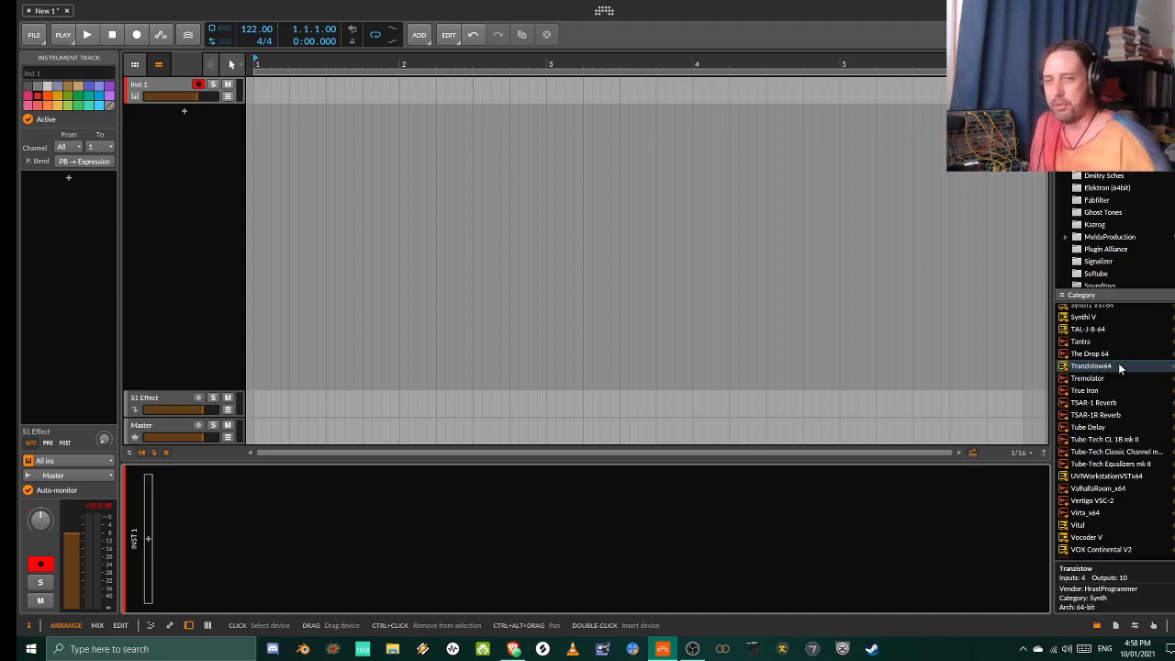
- Load the Tranzistow64 synth onto the instrument track and reposition its plugin window over the arranger
double_click(1118, 365)
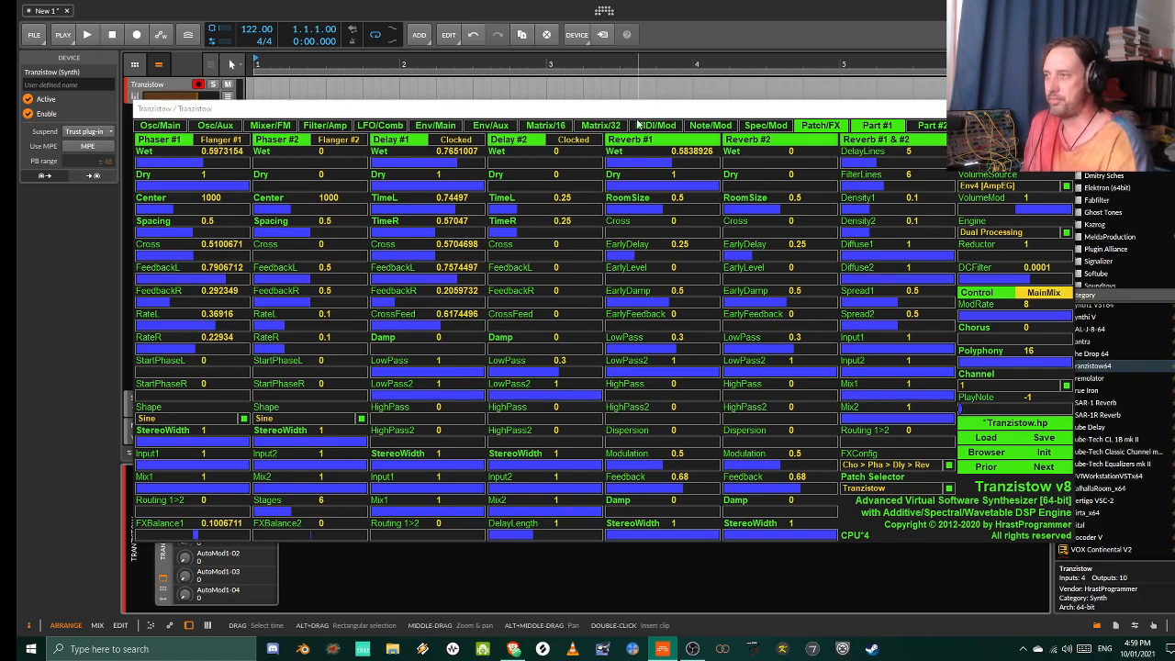
drag(633, 107, 628, 103)
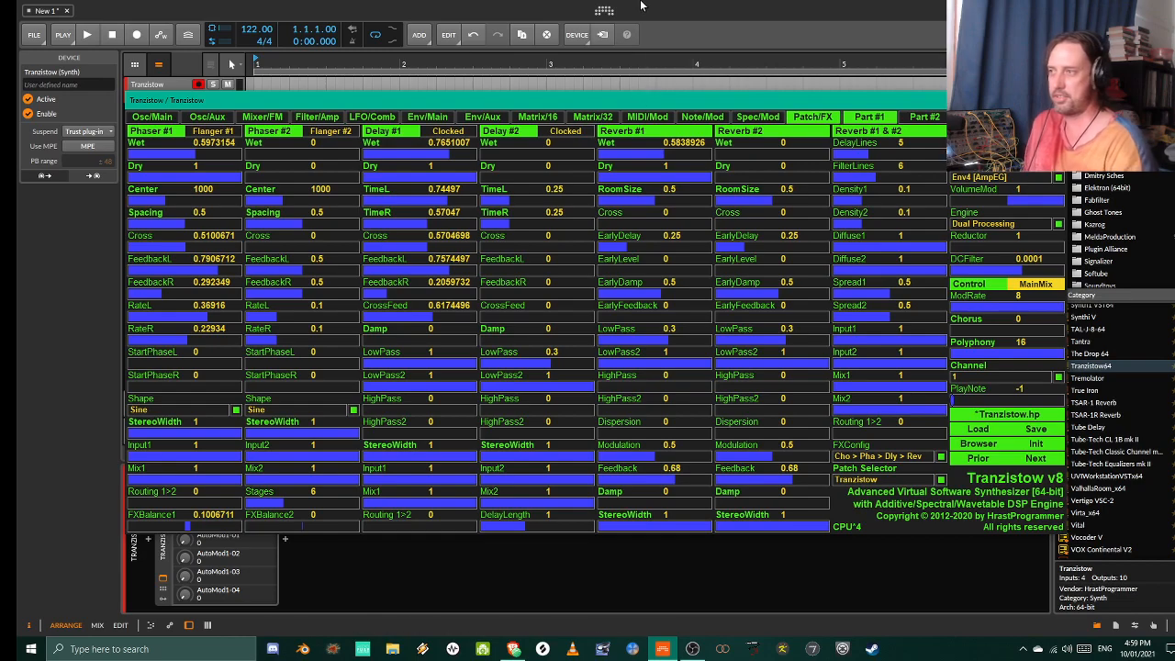
drag(630, 102, 617, 111)
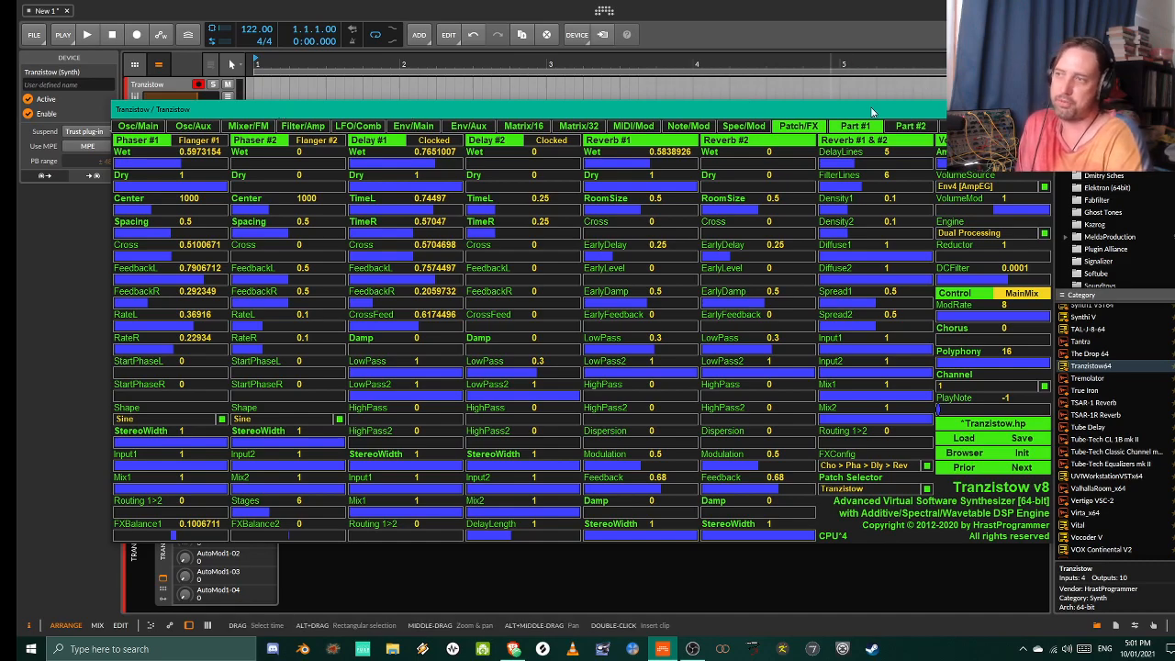
drag(872, 111, 827, 105)
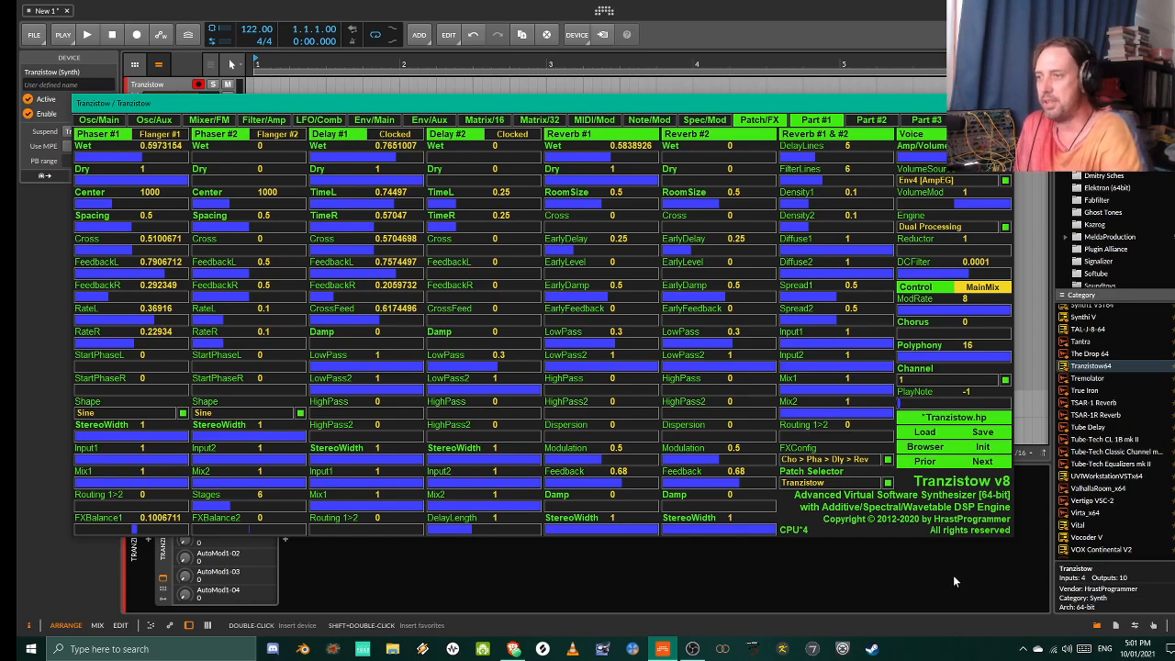
- Initialize the Part #1 patch without saving the current Tranzistow.hp patch
click(988, 448)
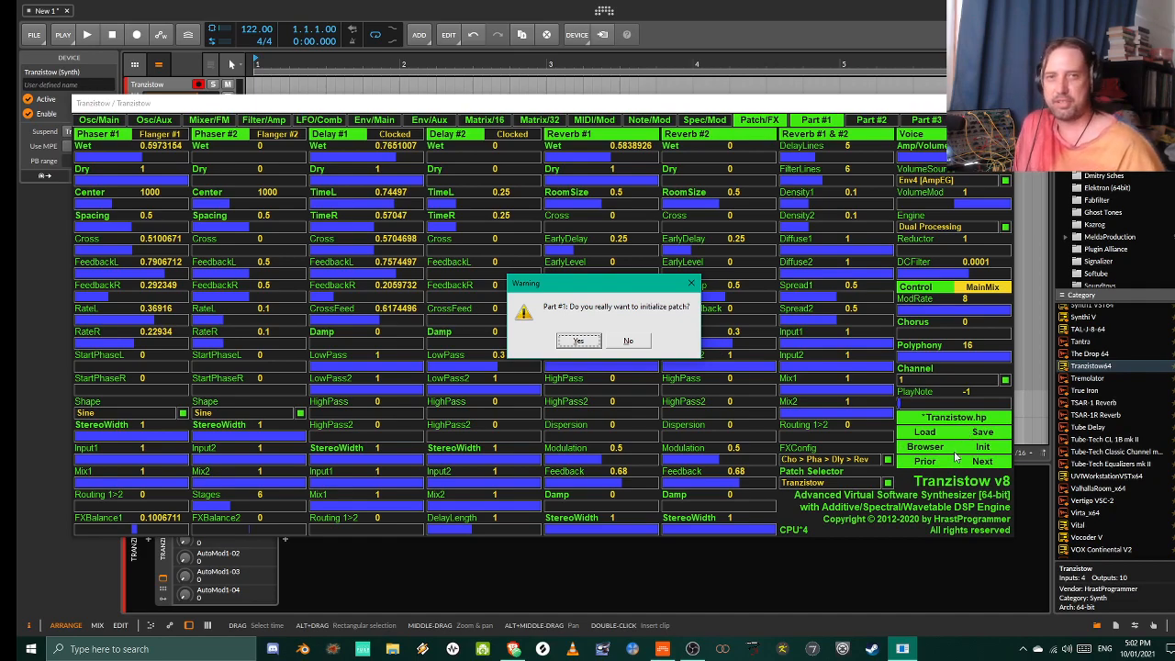
click(579, 341)
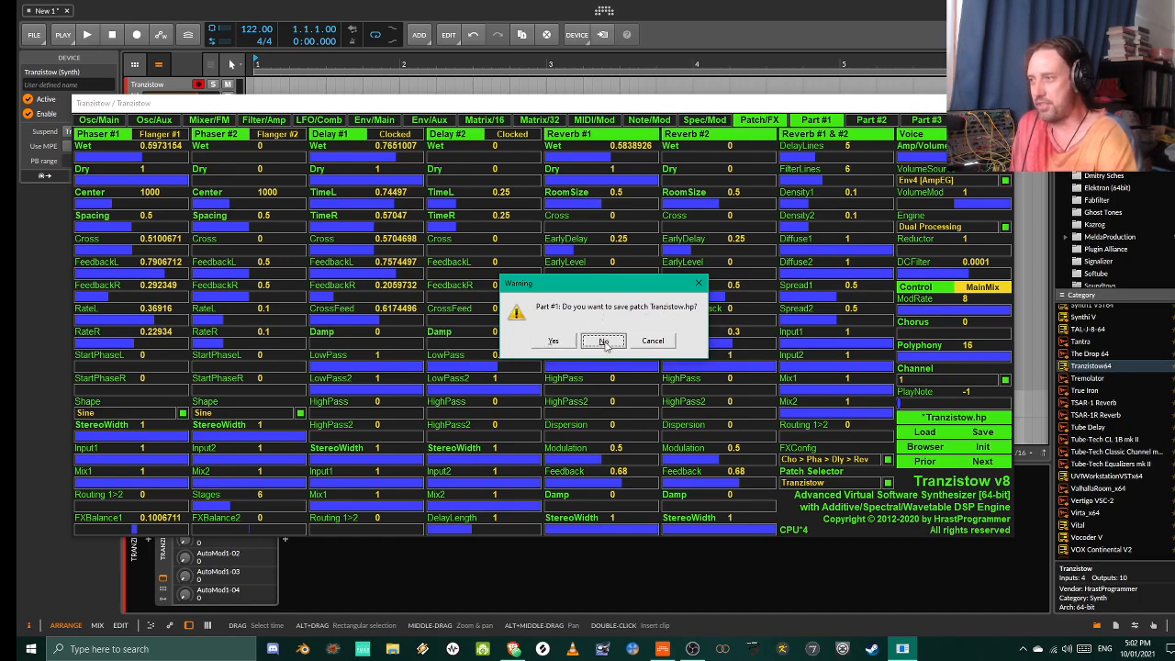
click(603, 340)
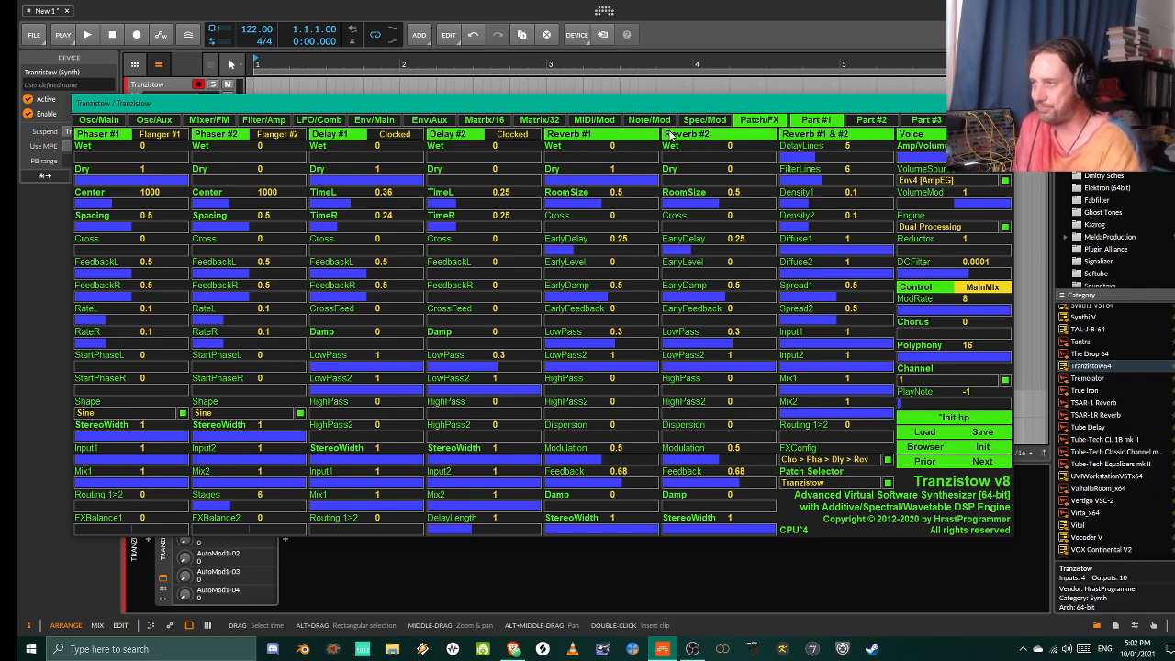
- Show Part #5 in the synth's part selector and return to Part #1
drag(658, 109, 693, 101)
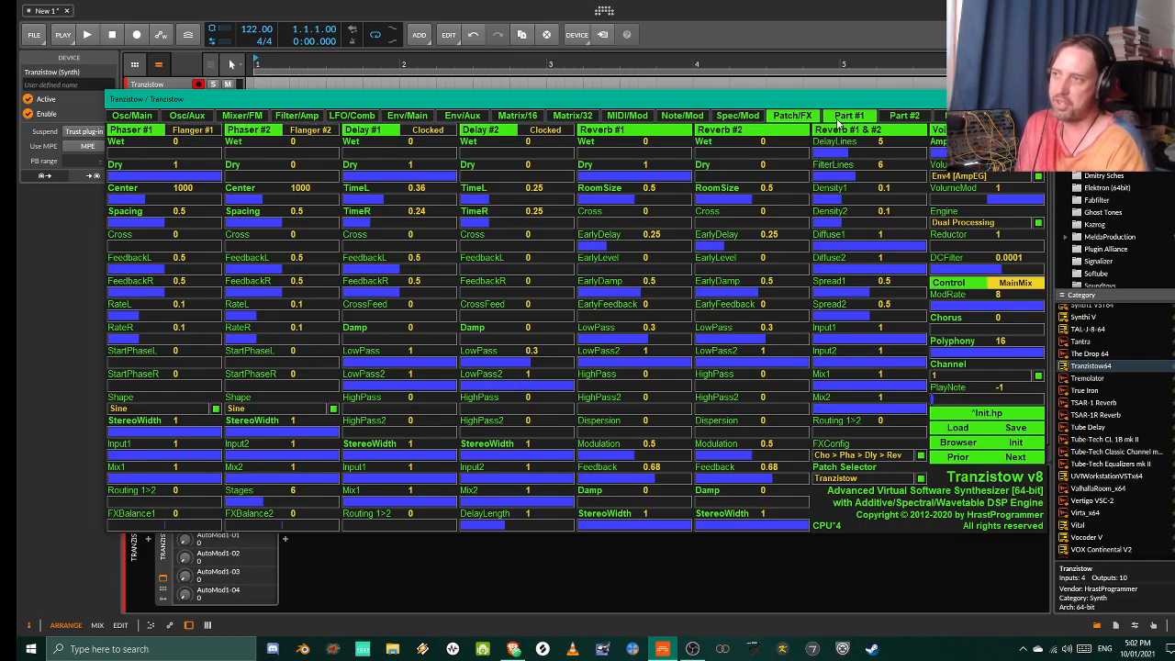
drag(894, 94, 845, 92)
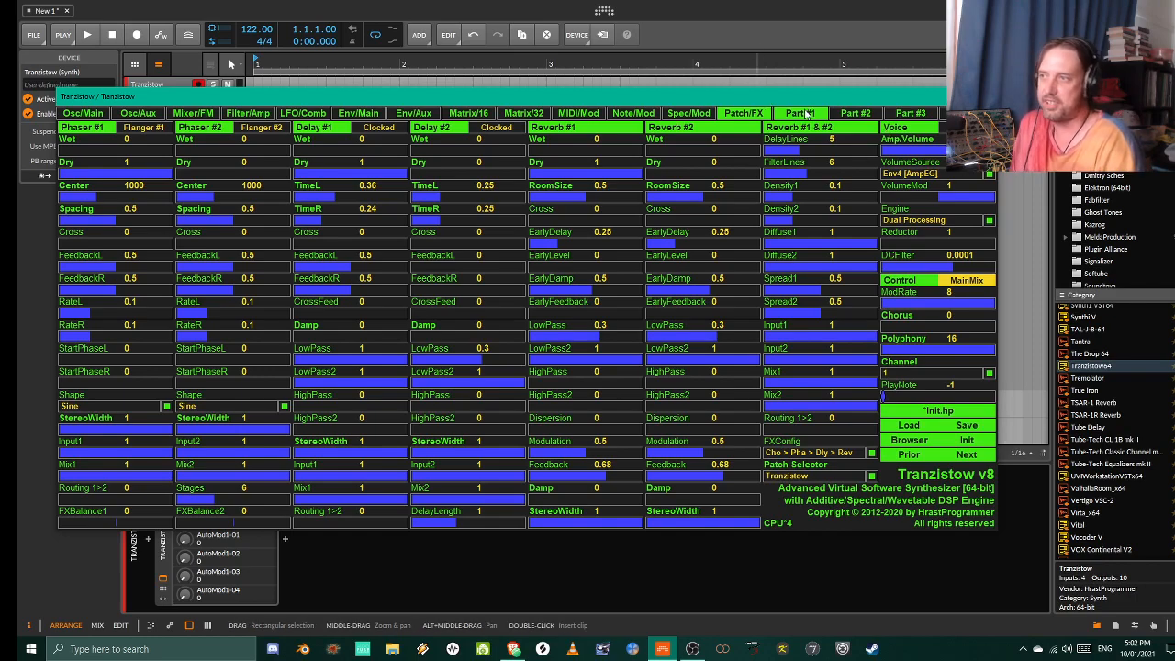
drag(794, 98, 835, 107)
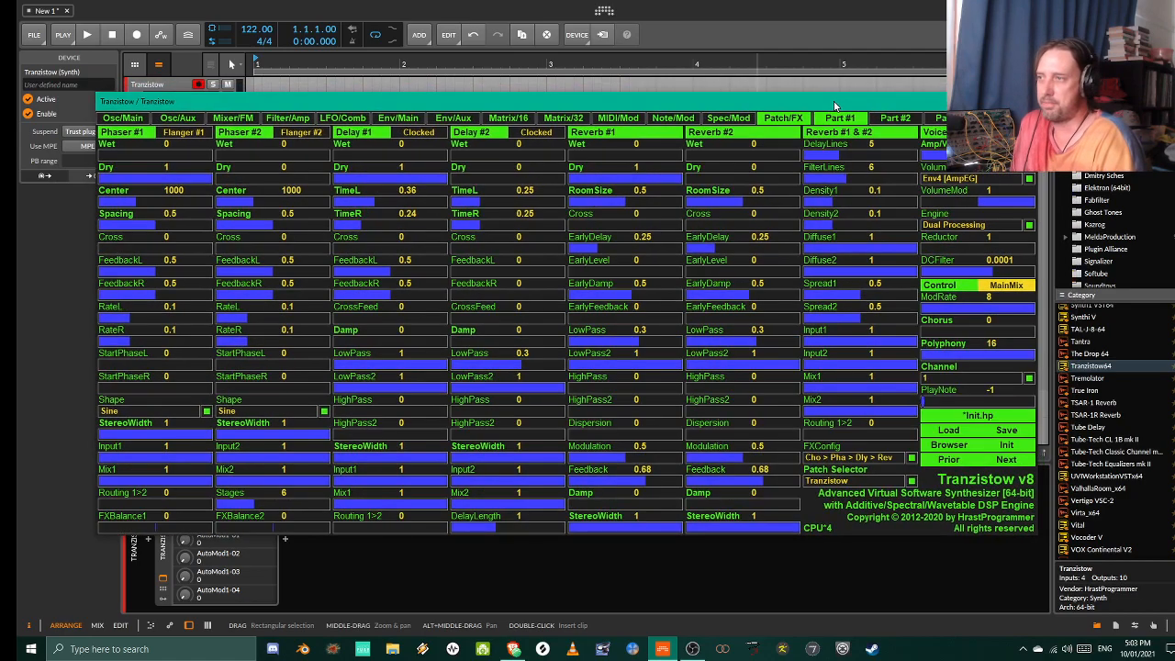
scroll(843, 122, up, 4)
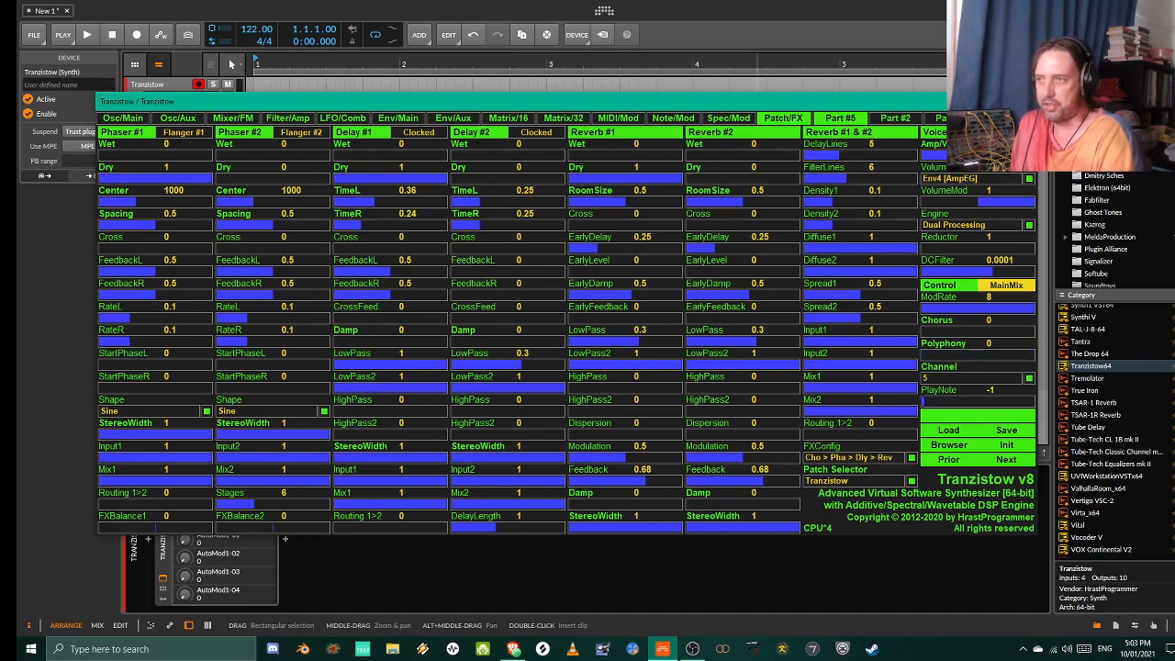
click(843, 120)
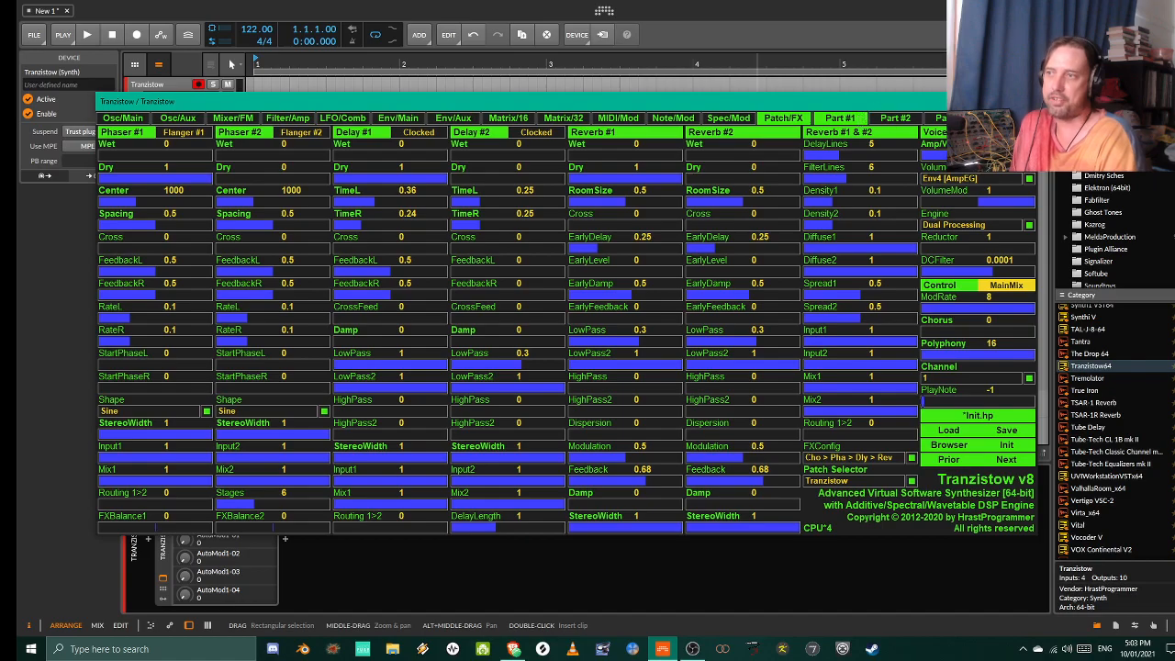
- Open the Osc/Main page and examine its alternate parameter layers with the SampleLoop and PitchExp settings
drag(670, 103, 676, 119)
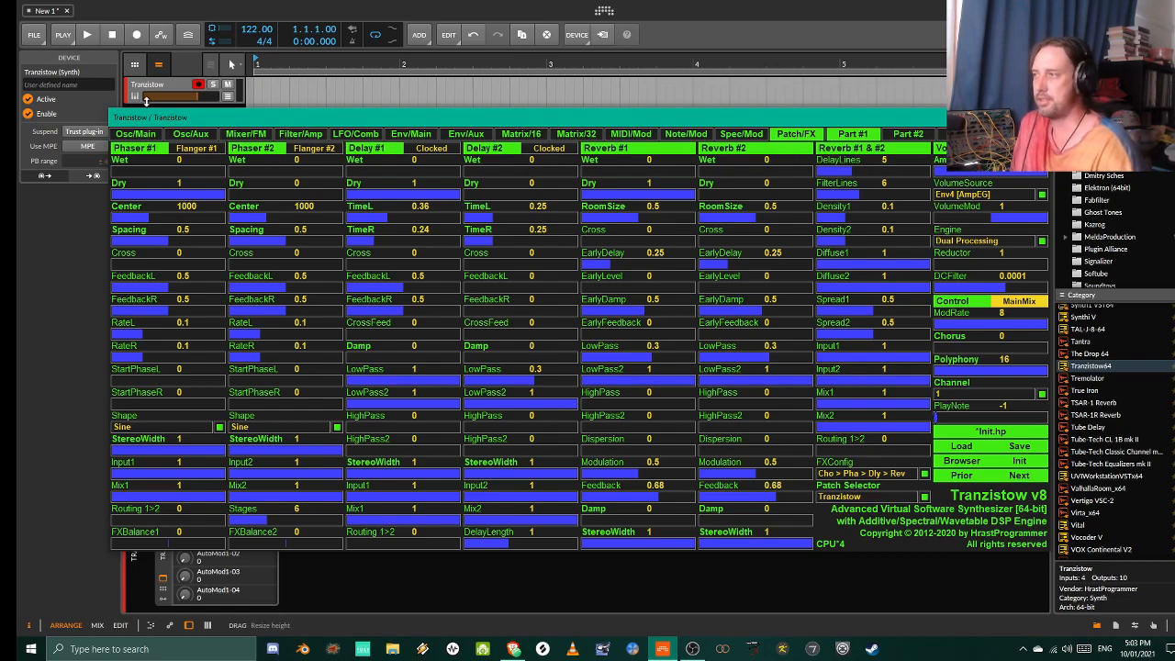
click(143, 136)
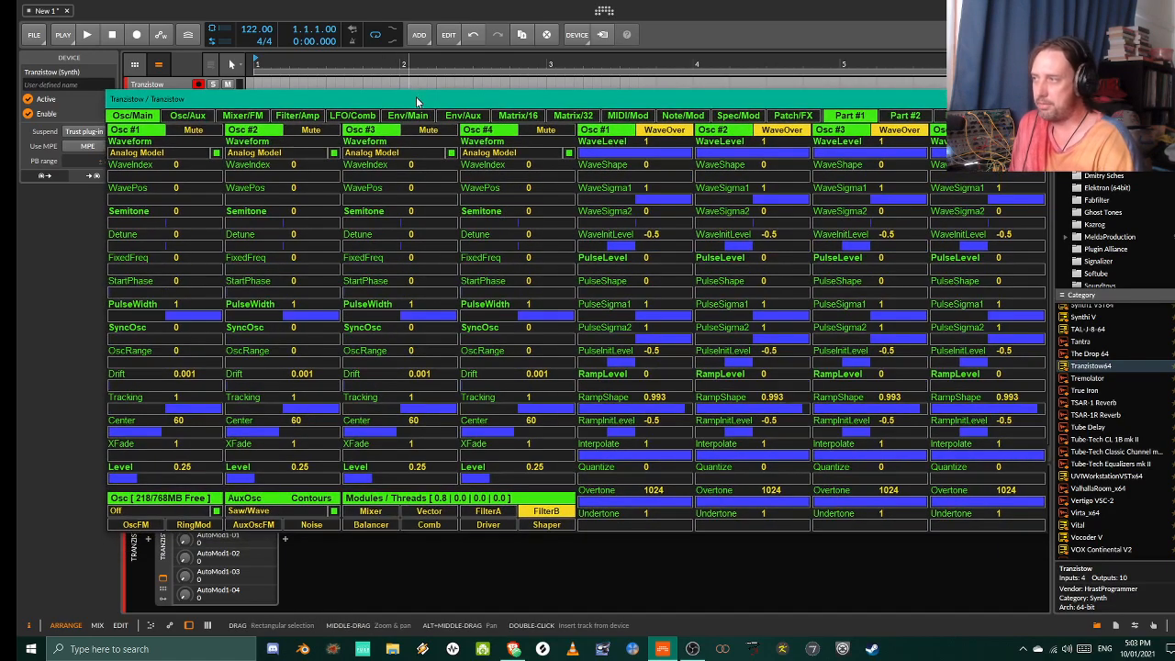
drag(417, 101, 420, 110)
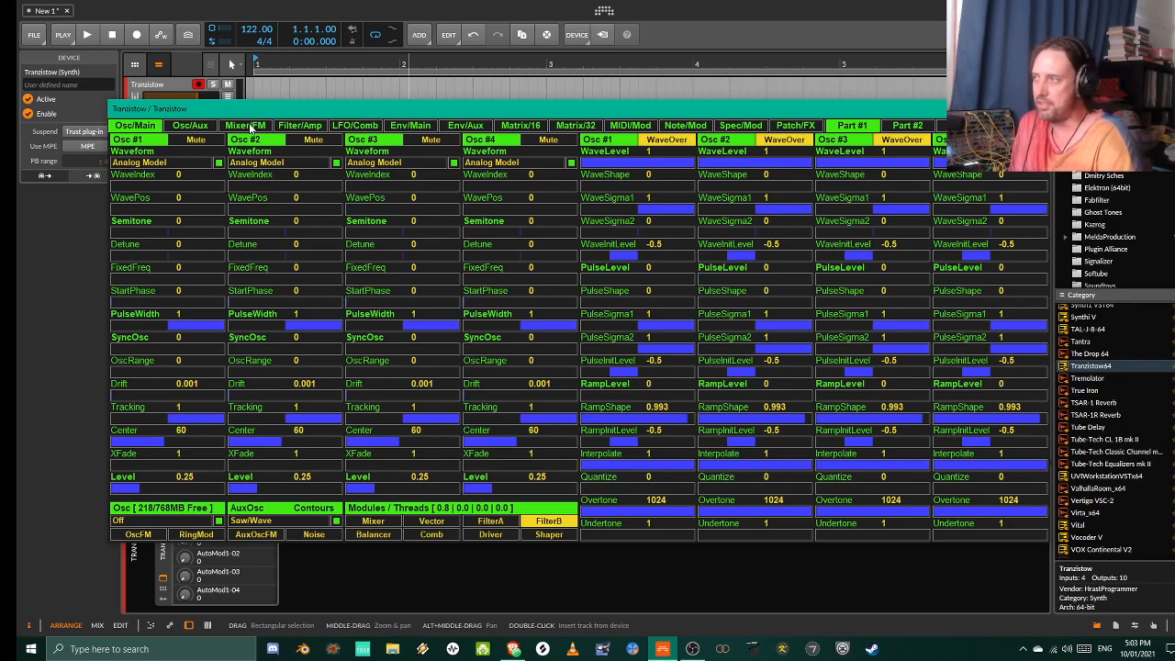
mouse_move(301, 105)
mouse_down()
mouse_move(297, 89)
mouse_move(295, 99)
mouse_up()
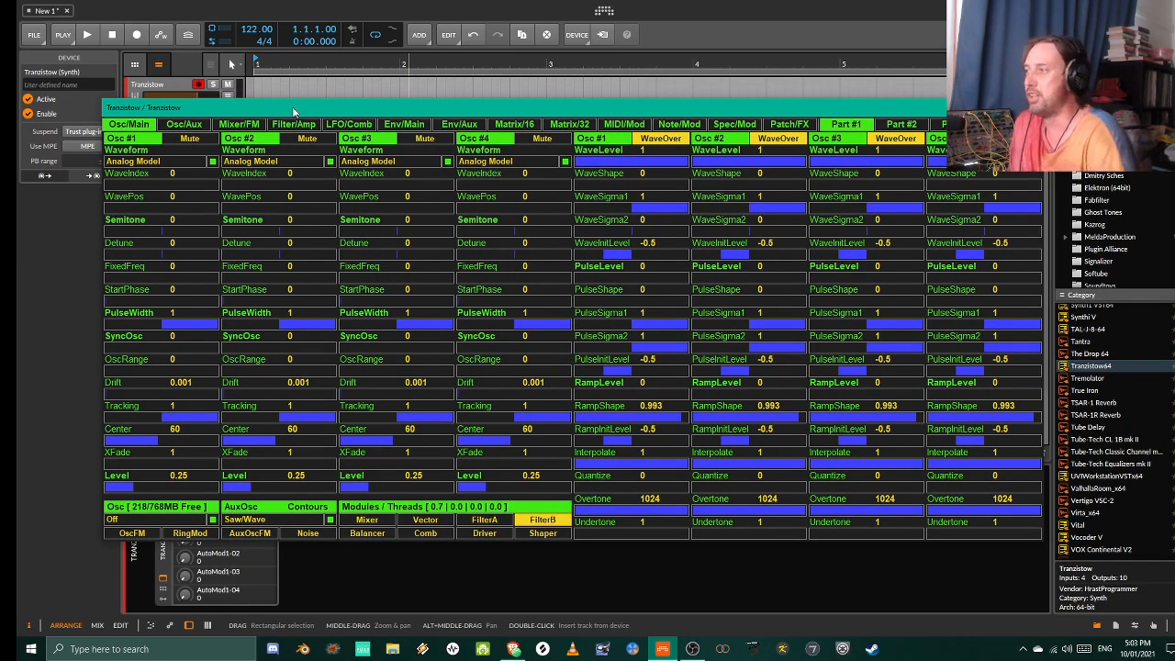
click(143, 126)
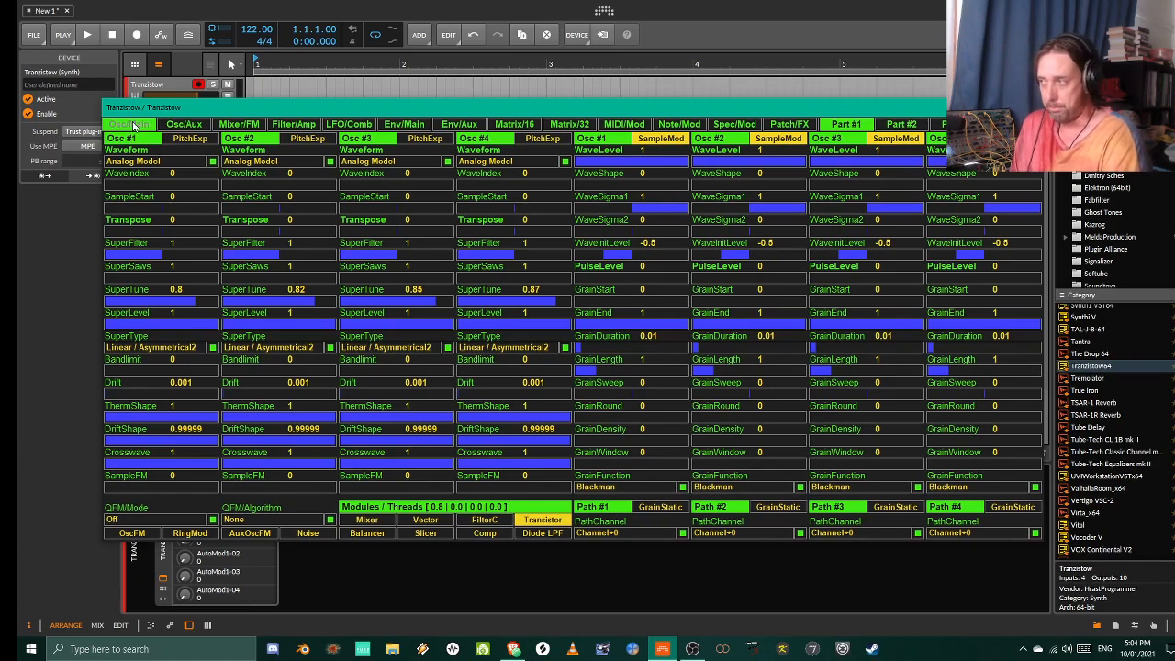
click(135, 125)
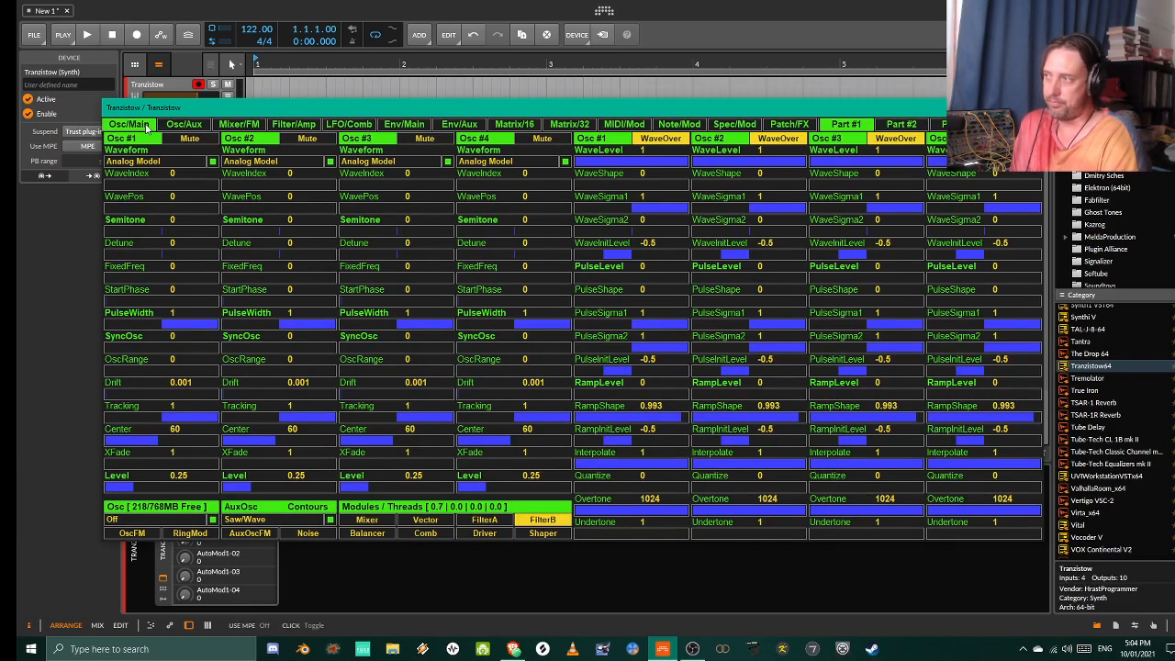
click(145, 128)
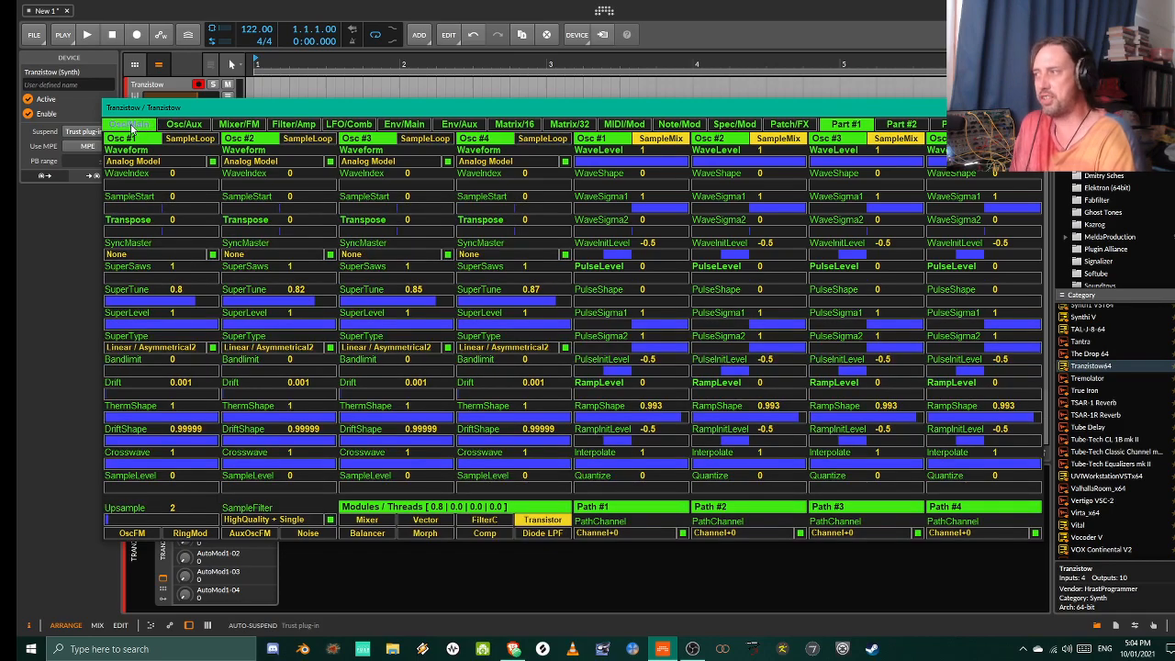
click(131, 129)
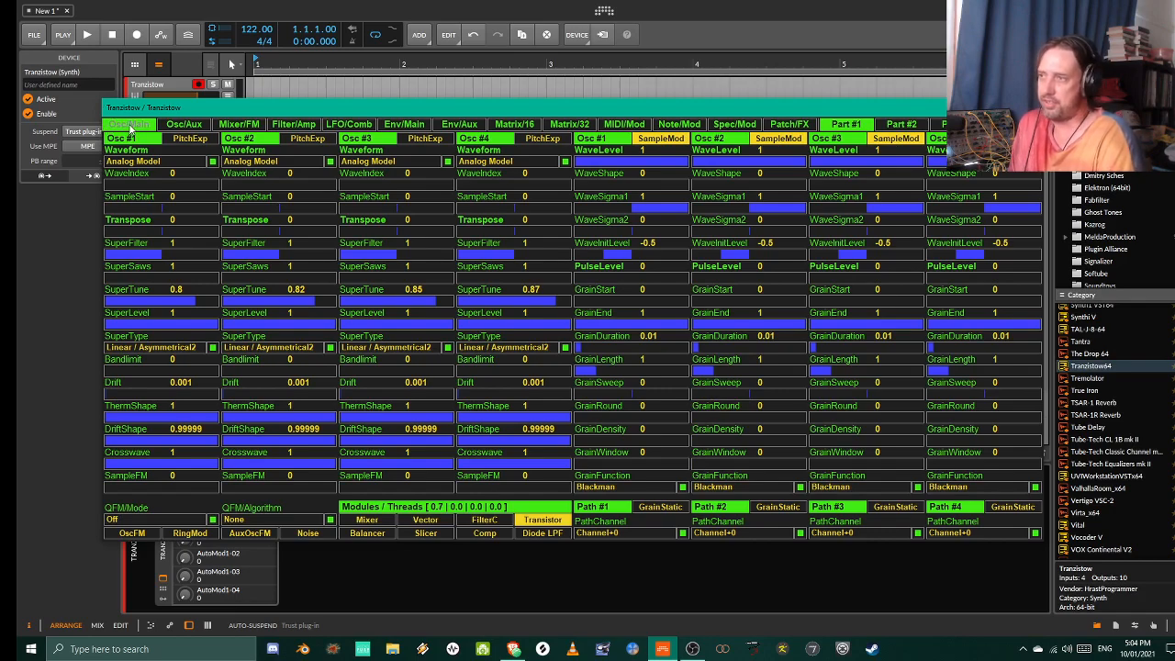
click(131, 126)
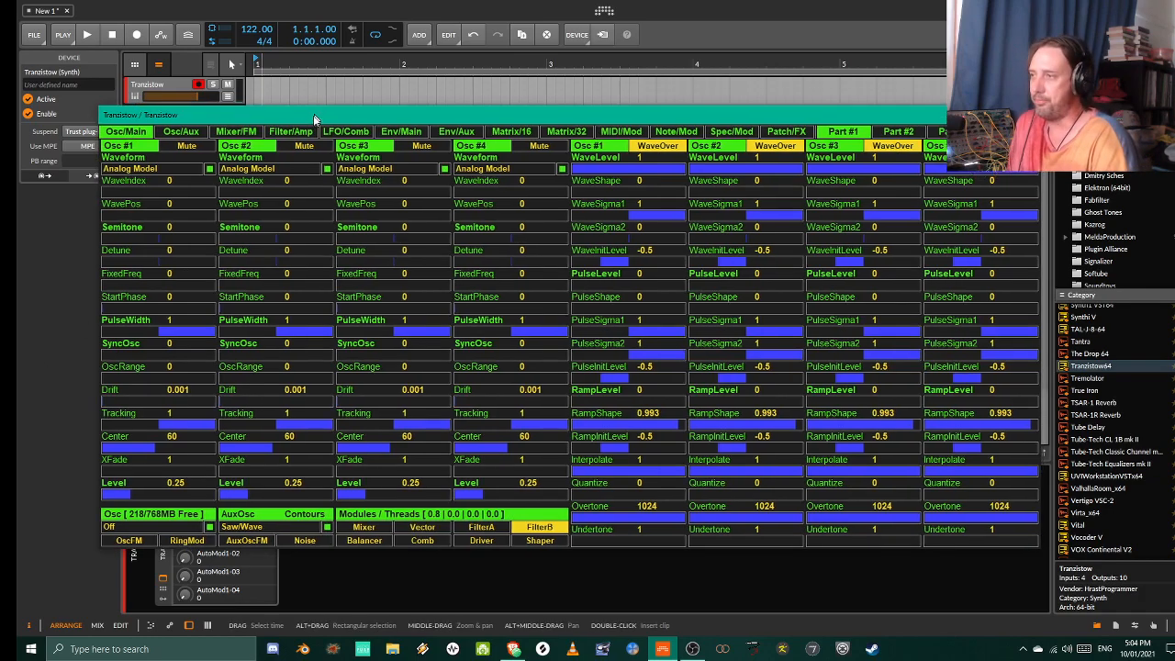
drag(303, 114, 313, 140)
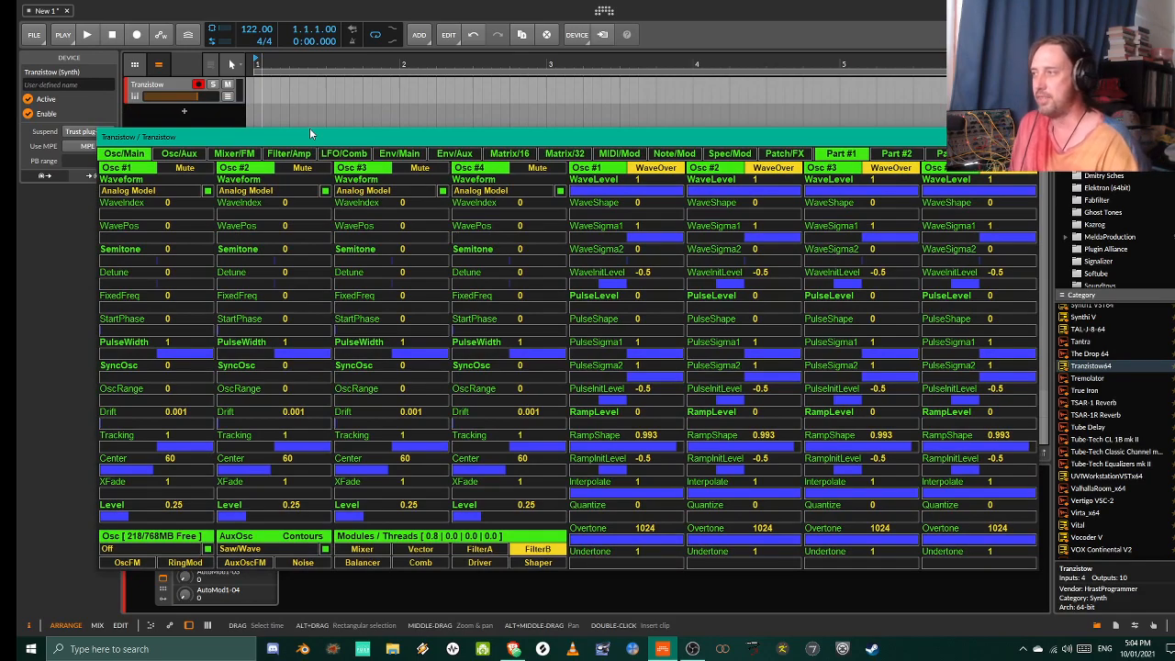
drag(310, 133, 321, 99)
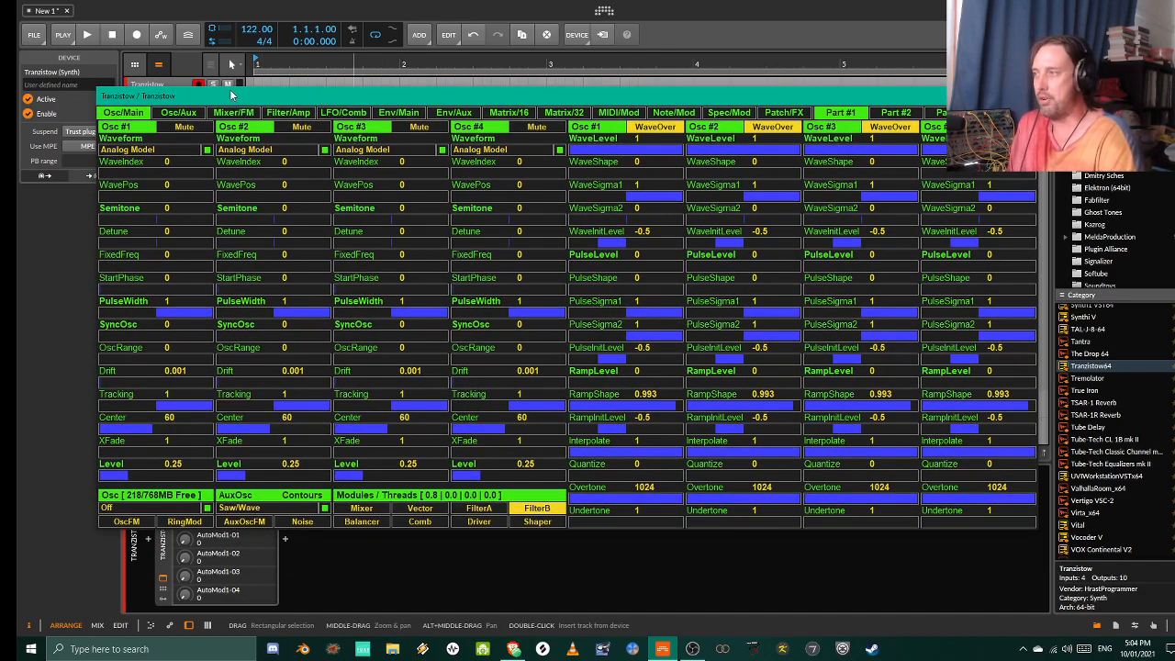
drag(226, 94, 222, 104)
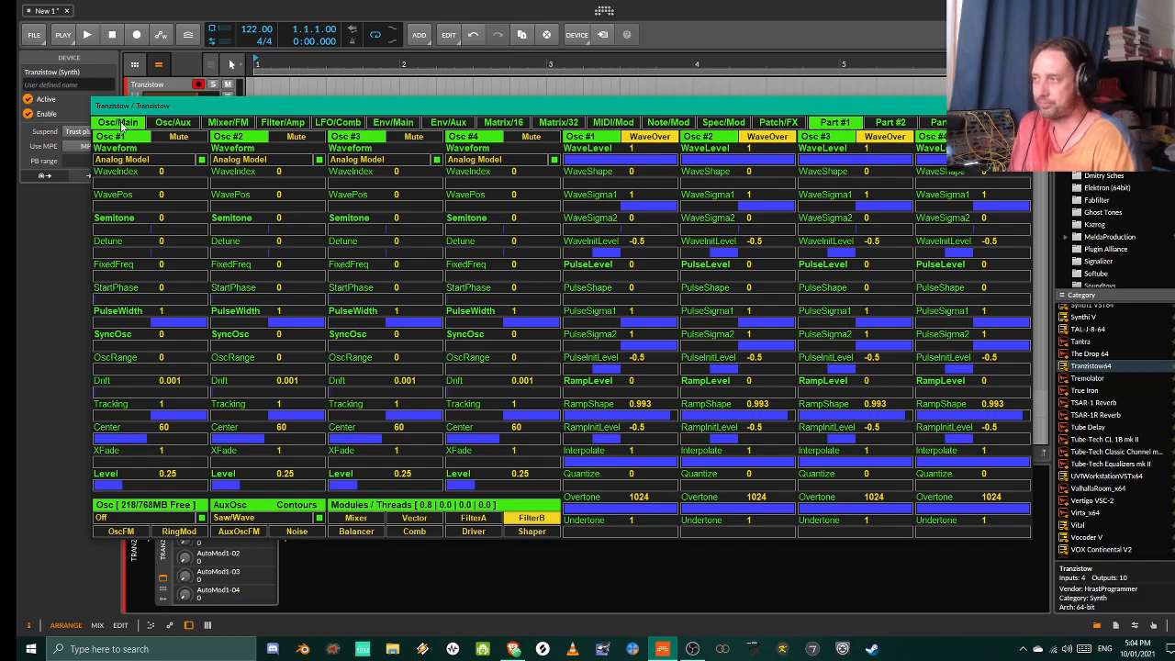
drag(254, 106, 255, 103)
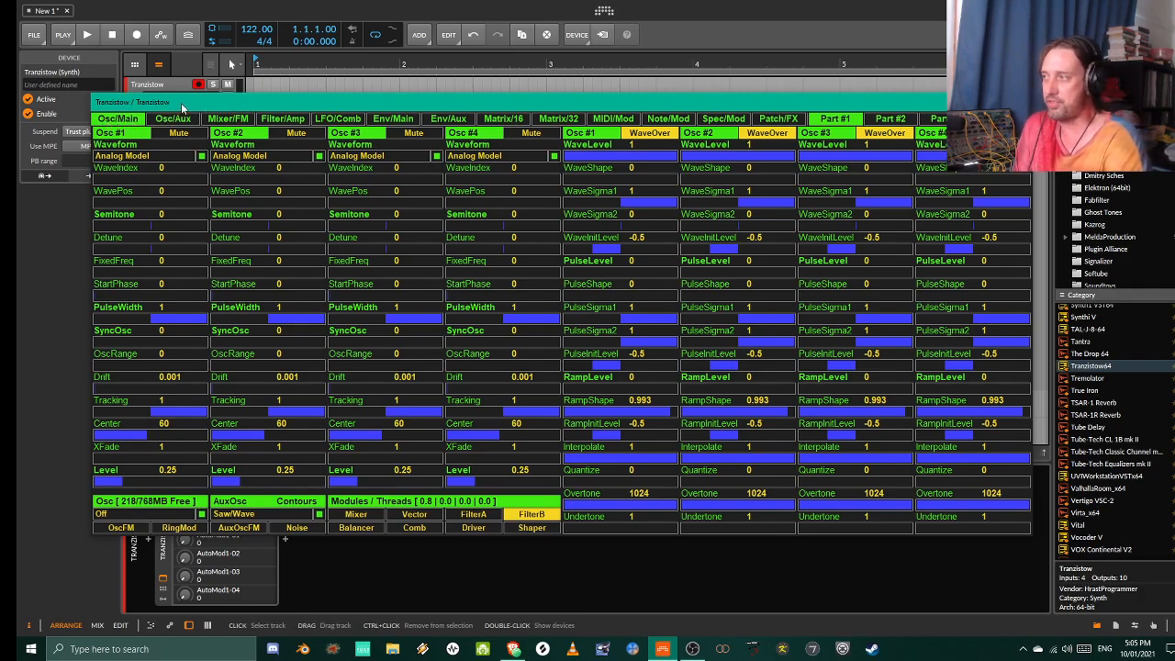
- Review the alternate Osc/Main layers and compare the main oscillators with the auxiliary oscillators on Osc/Aux
click(126, 121)
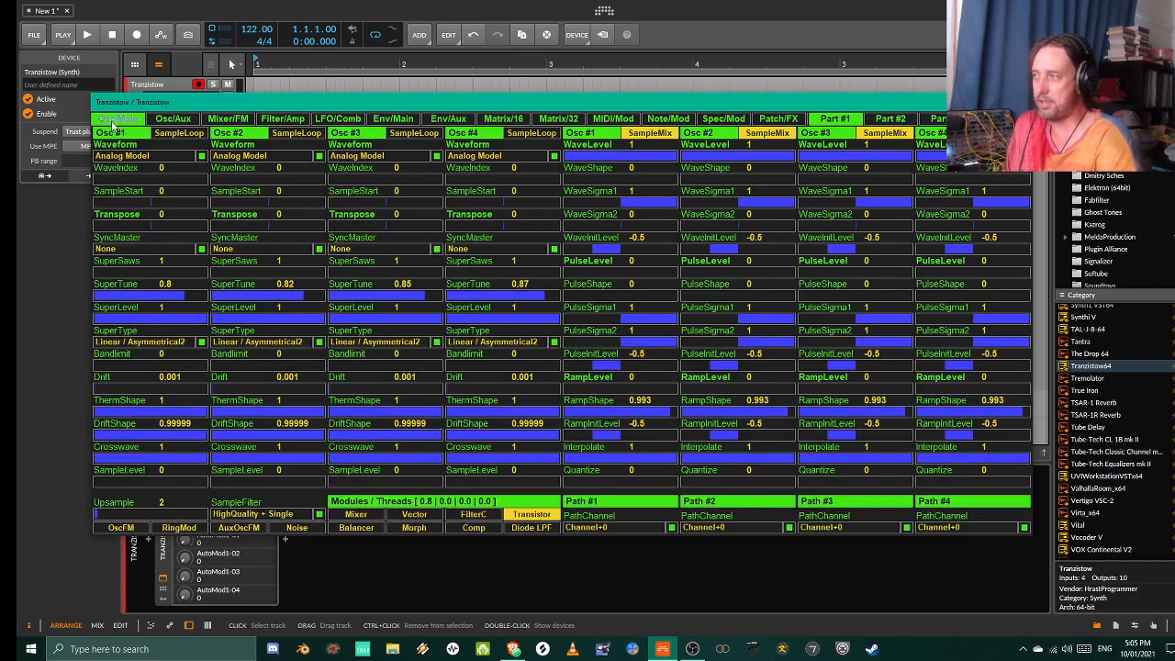
click(119, 123)
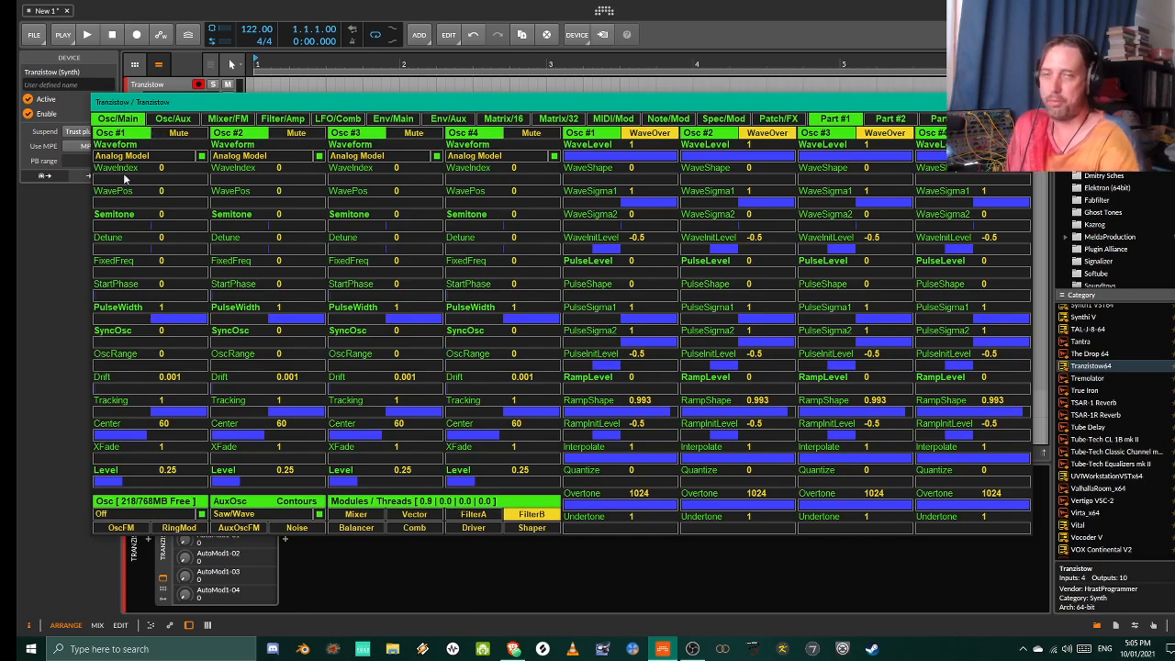
click(172, 122)
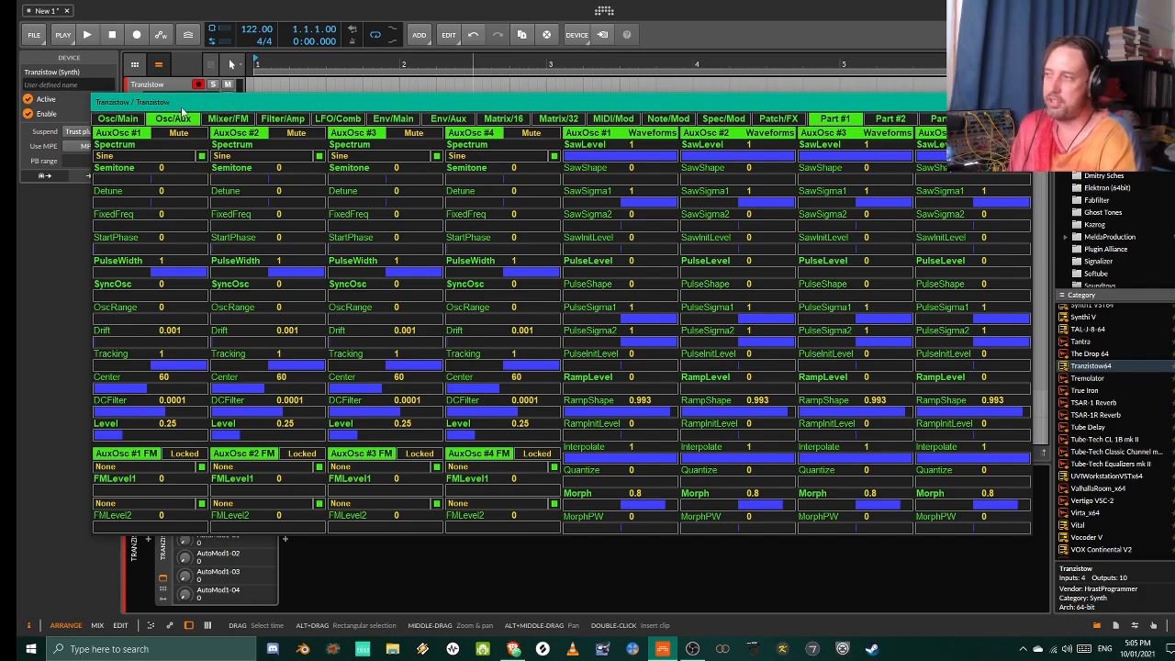
click(136, 121)
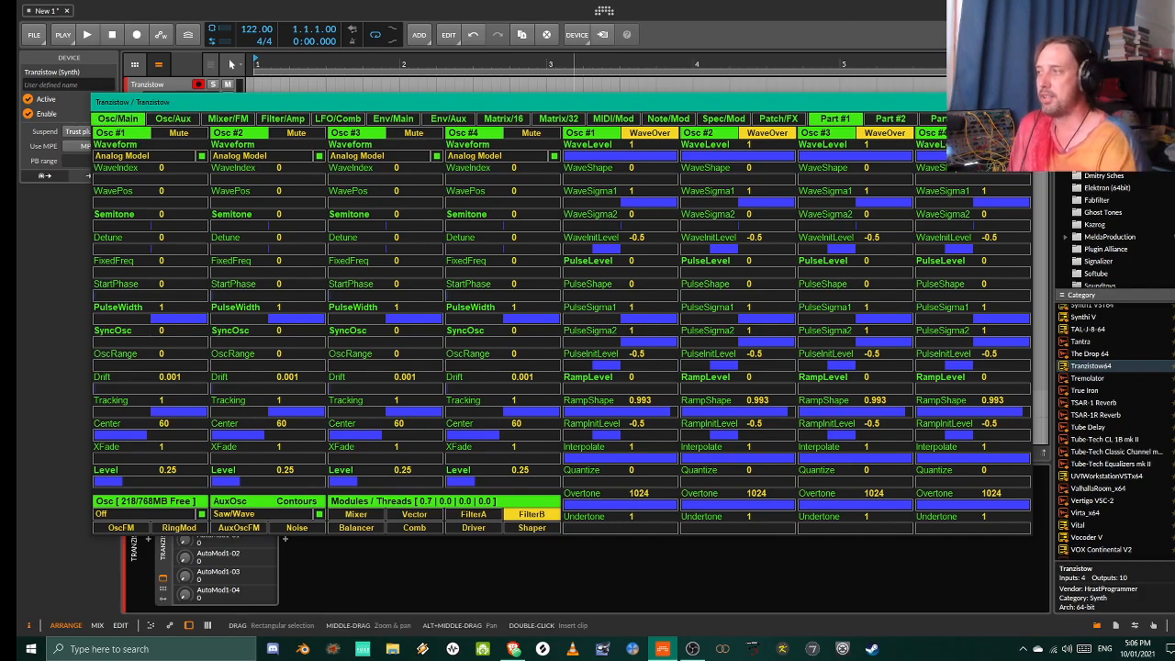
click(188, 120)
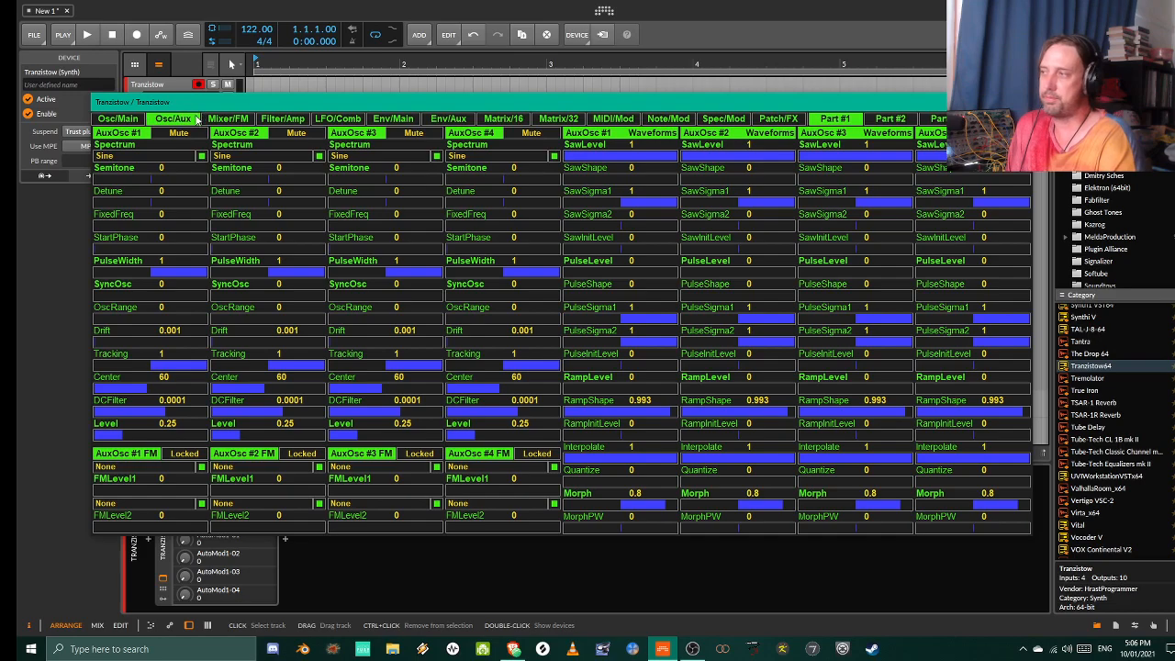
click(135, 126)
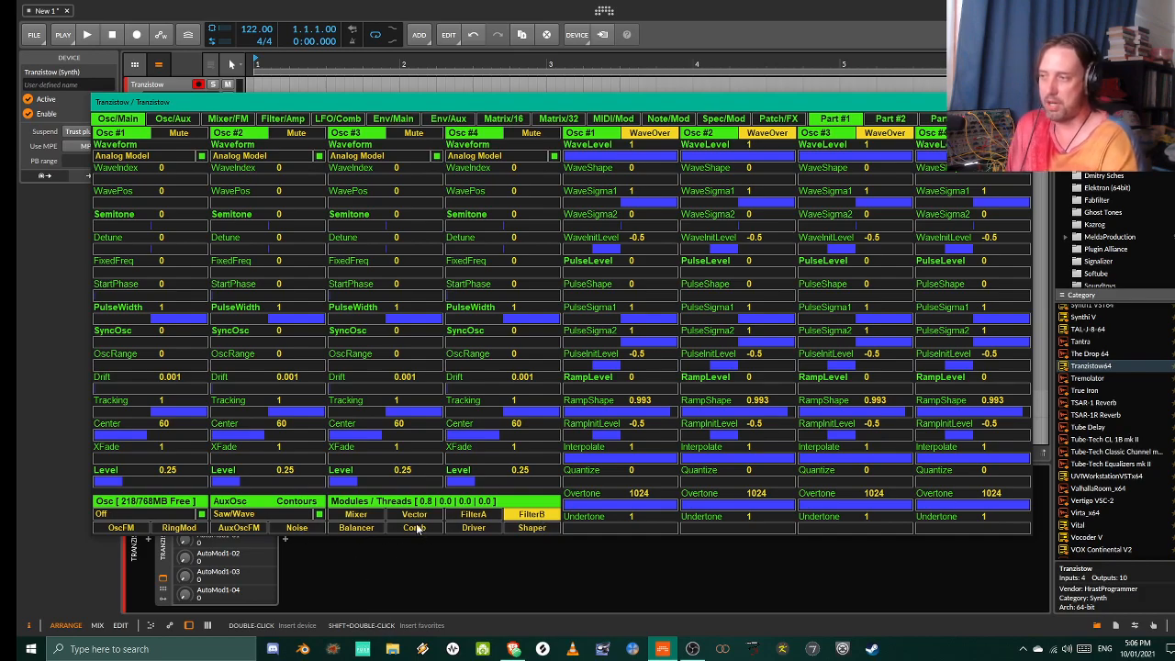
- Examine the Modules / Threads switches such as Mixer and Balancer across the Osc/Main parameter layers
click(364, 516)
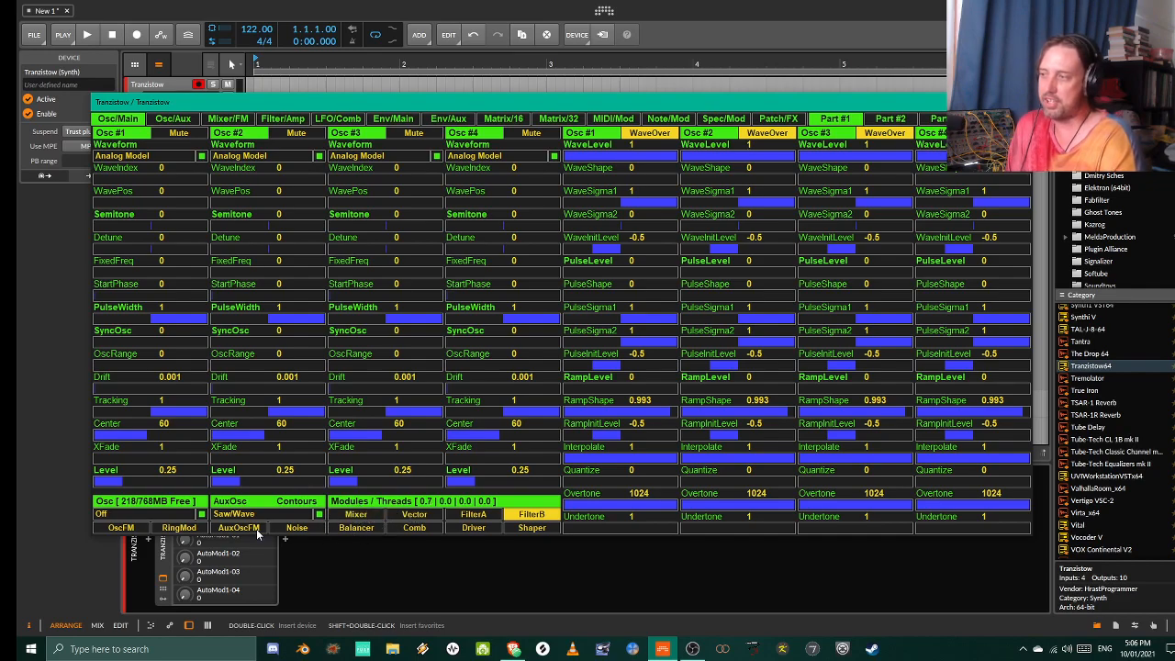
click(354, 528)
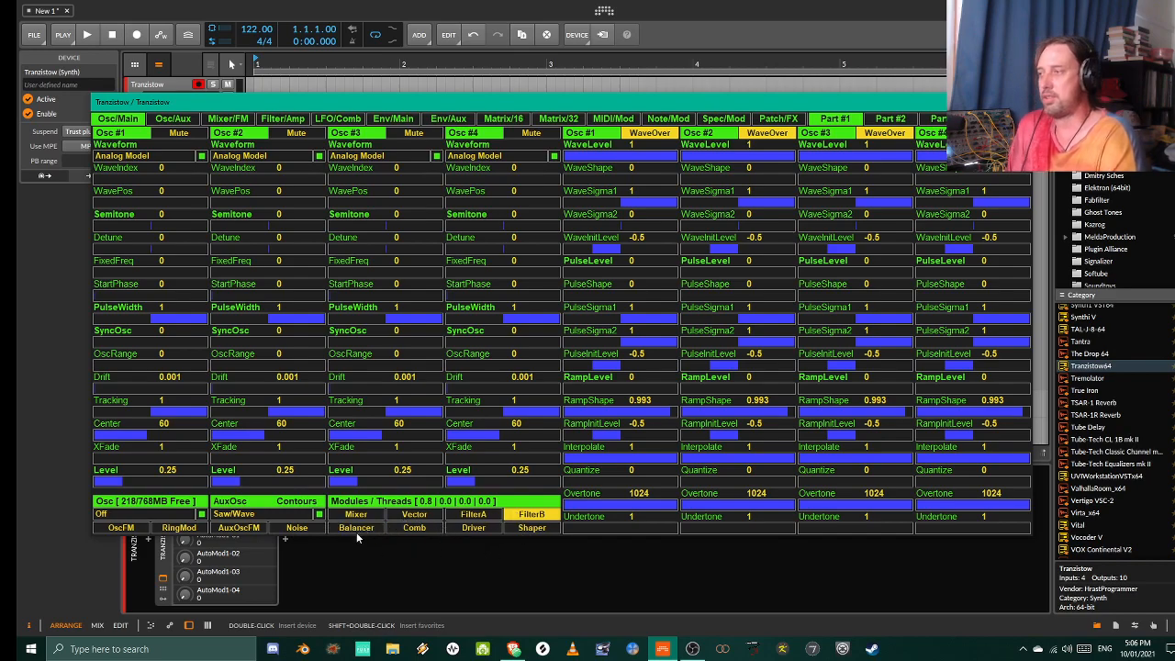
click(122, 121)
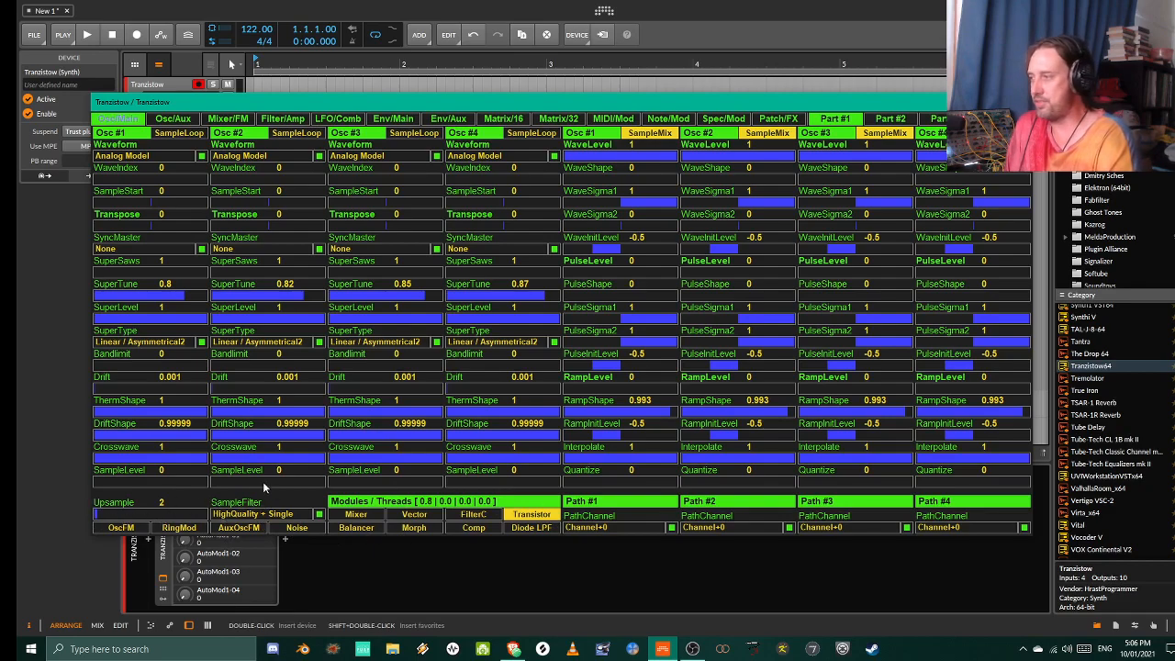
click(120, 120)
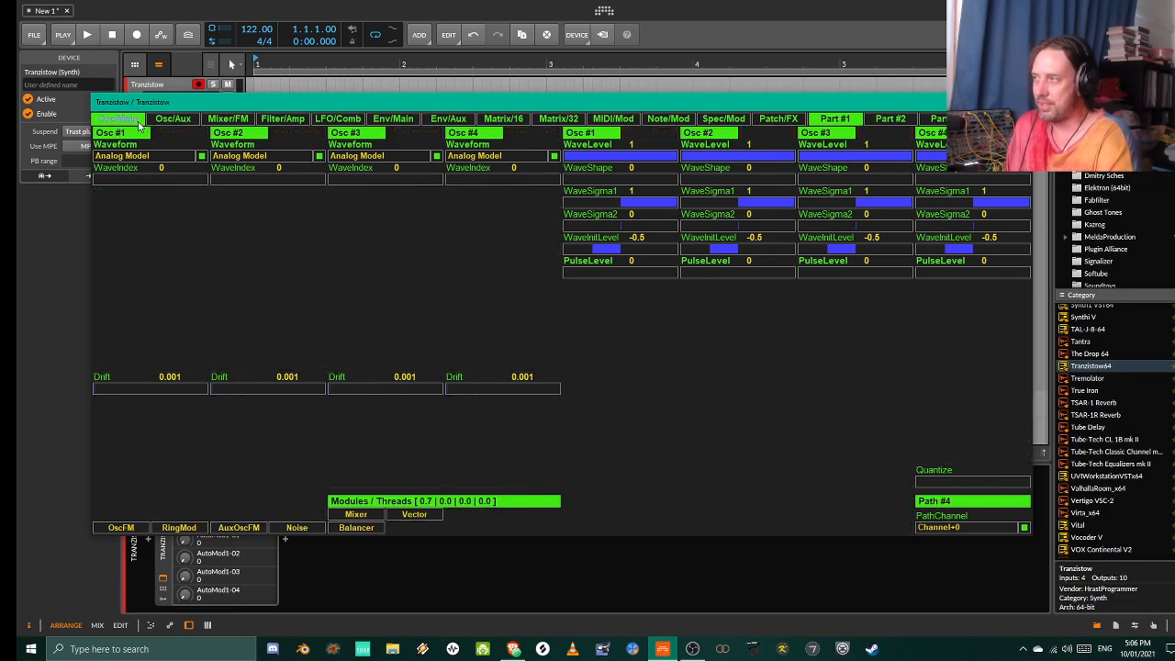
- Compare the Osc/Main layers with the Osc/Aux page and look through the mode list for the main oscillators
click(120, 119)
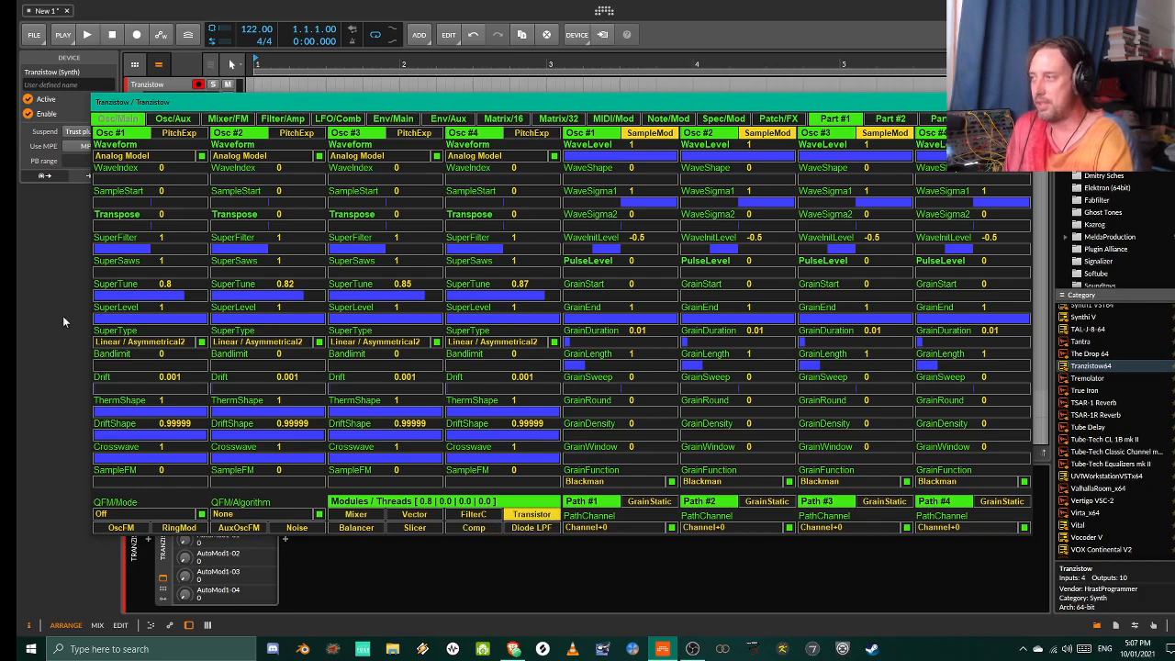
click(109, 121)
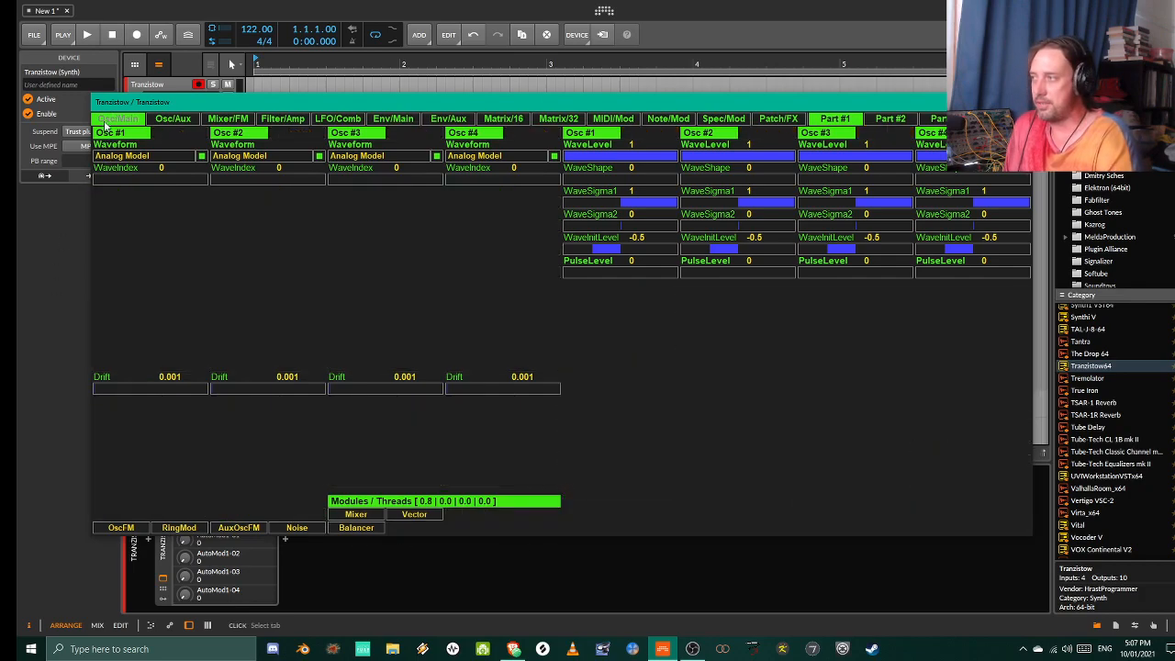
click(171, 121)
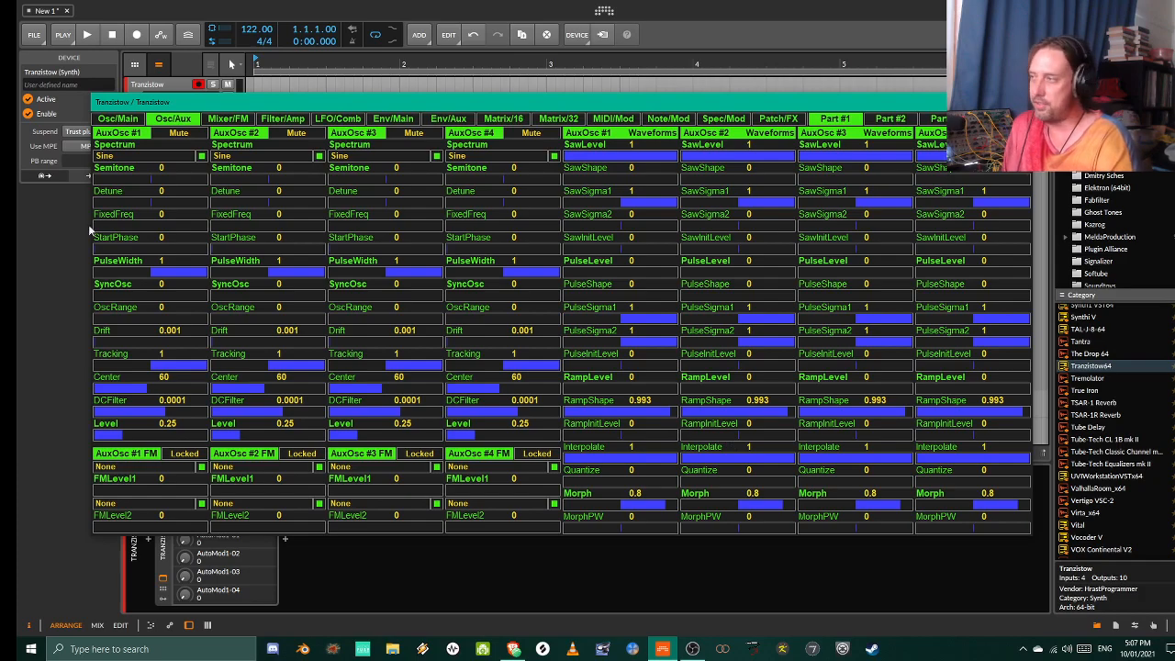
click(125, 123)
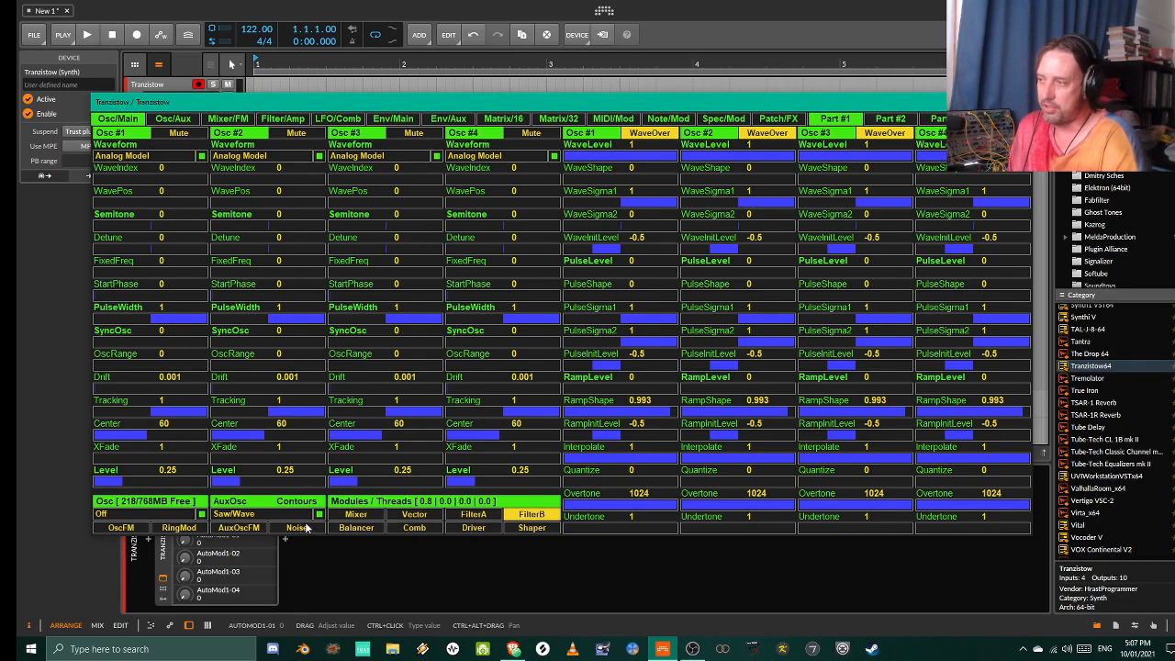
click(155, 513)
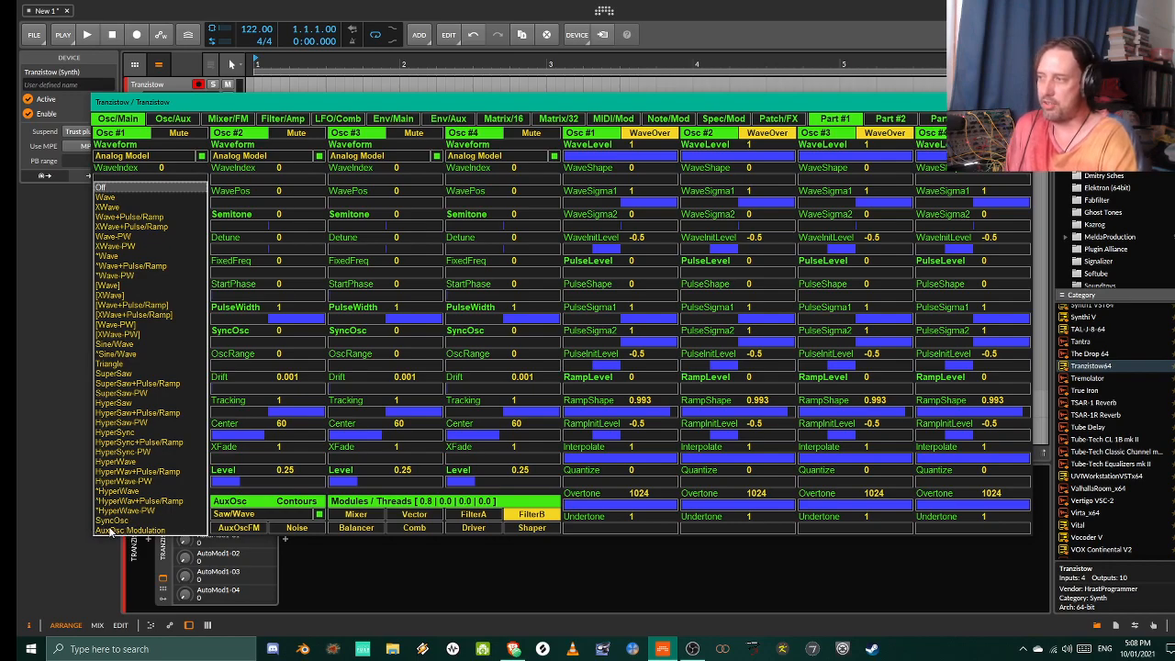
click(119, 119)
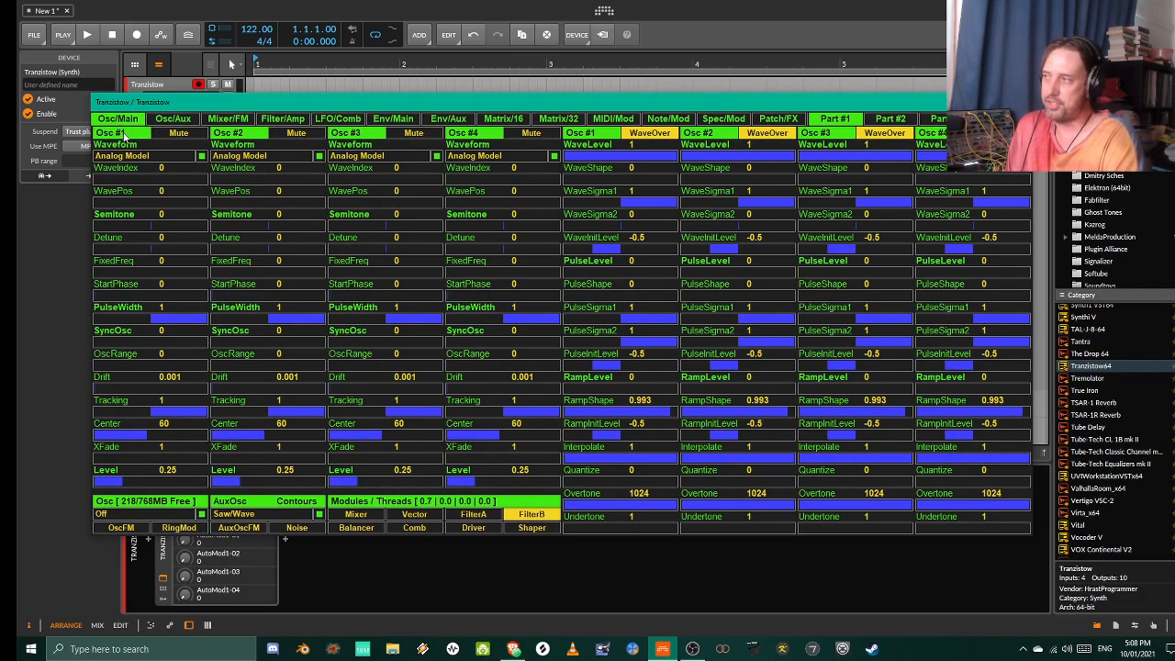
- Bring up the WAV sample loading dialog for Osc #1, examine the TranzistowPatches folder, and cancel without loading
click(122, 134)
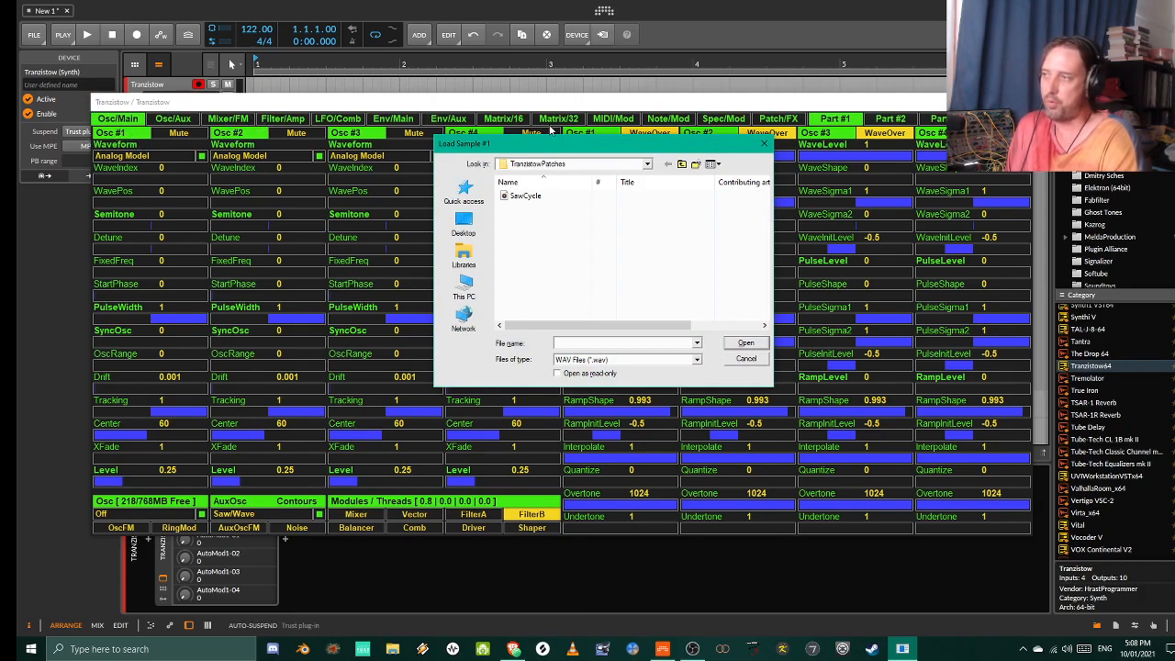
drag(569, 149, 519, 212)
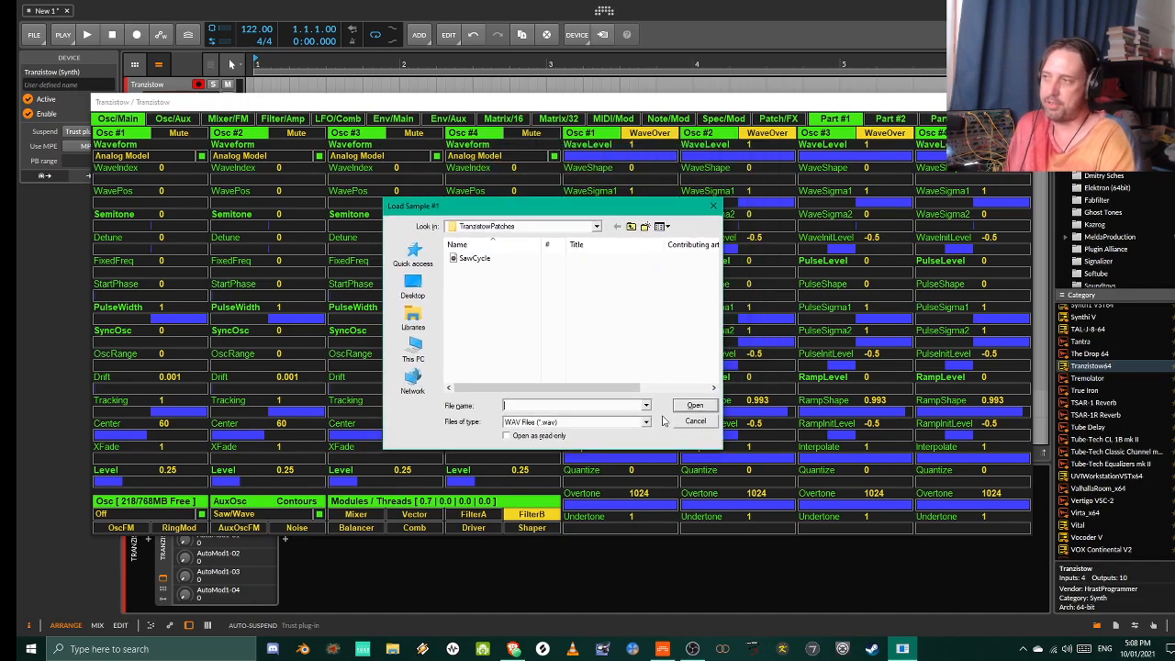
drag(684, 208, 687, 184)
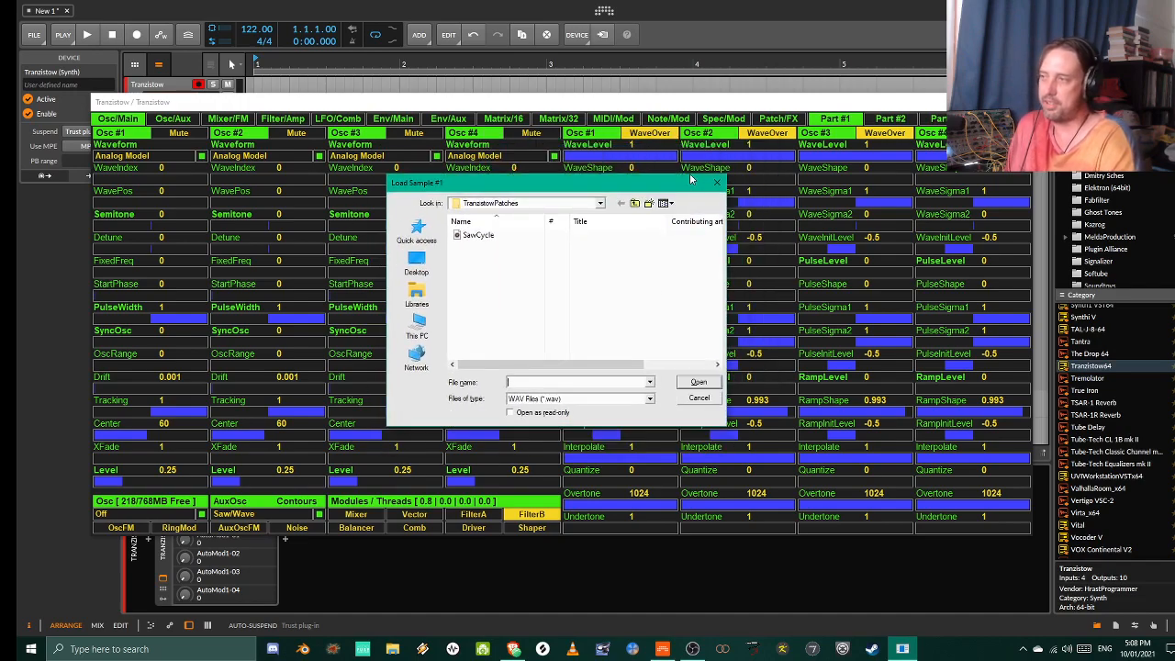
drag(432, 184, 424, 170)
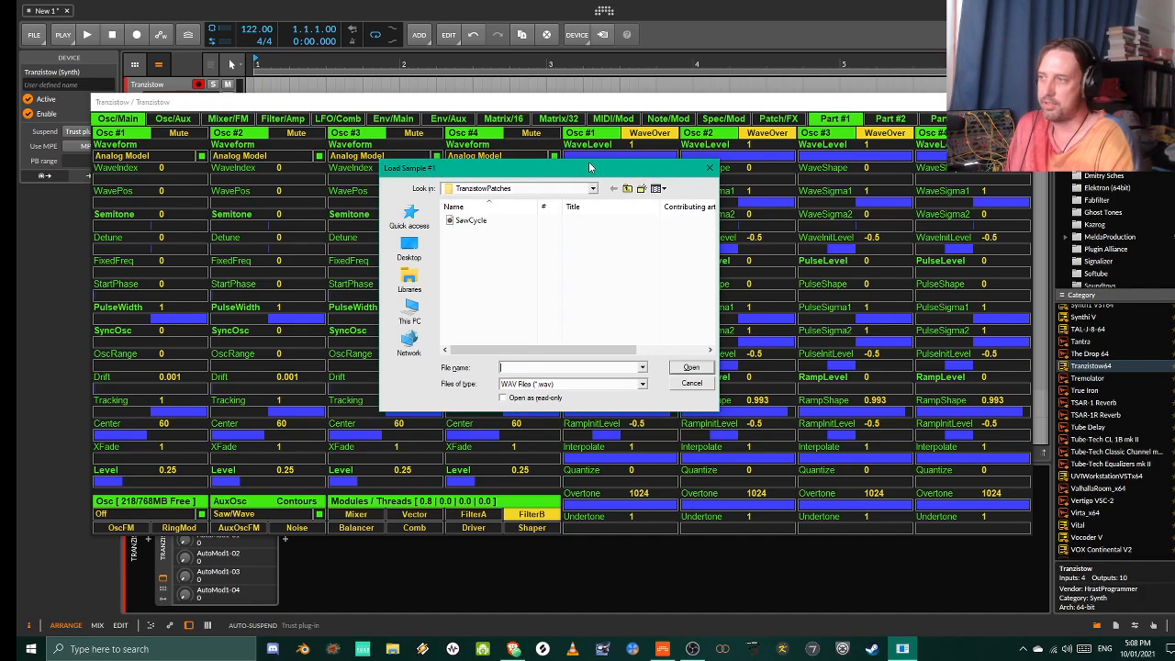
drag(589, 164, 580, 163)
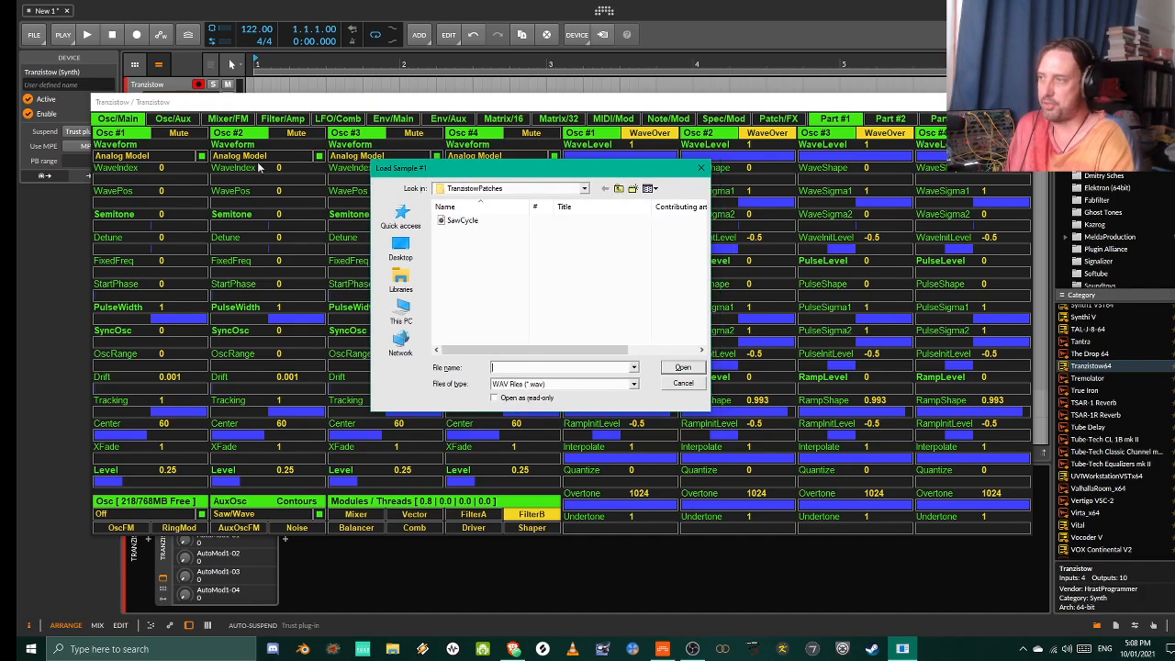
click(683, 383)
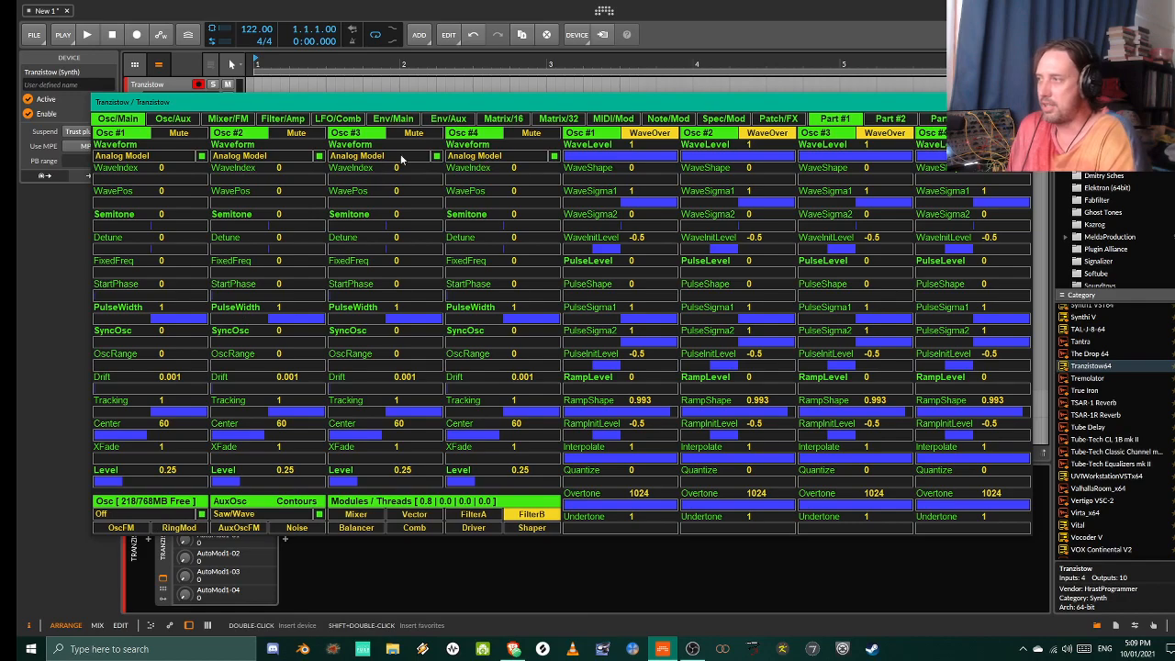
- Check the SampleLoop layer of Osc/Main and look through the AuxOsc mode list
click(117, 119)
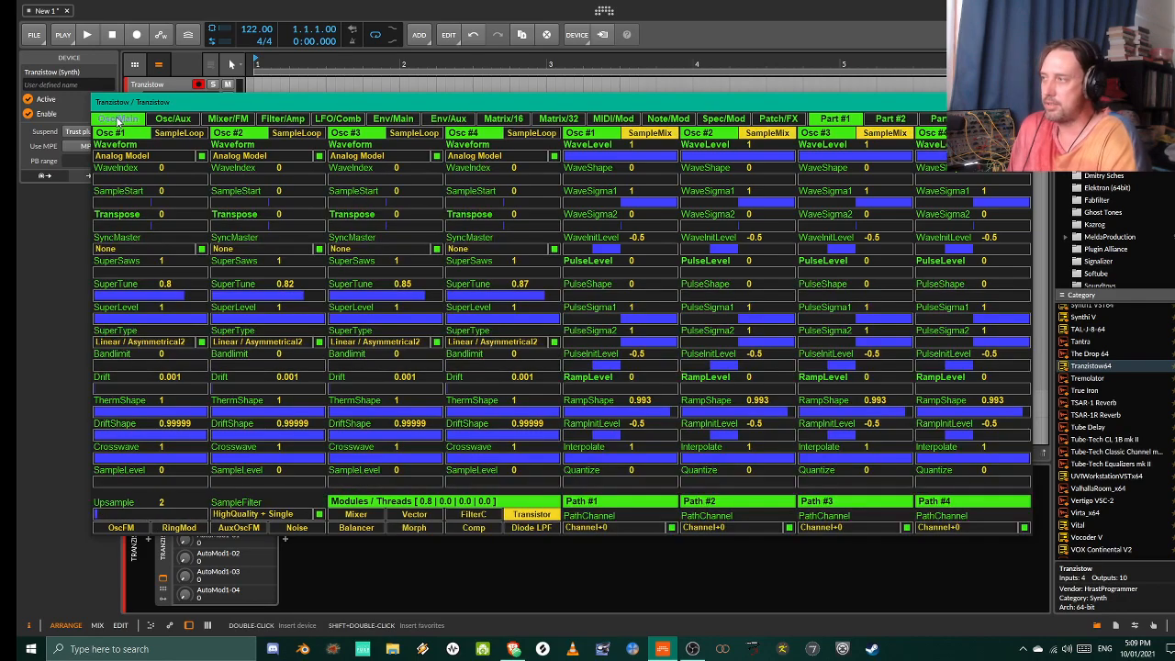
click(118, 119)
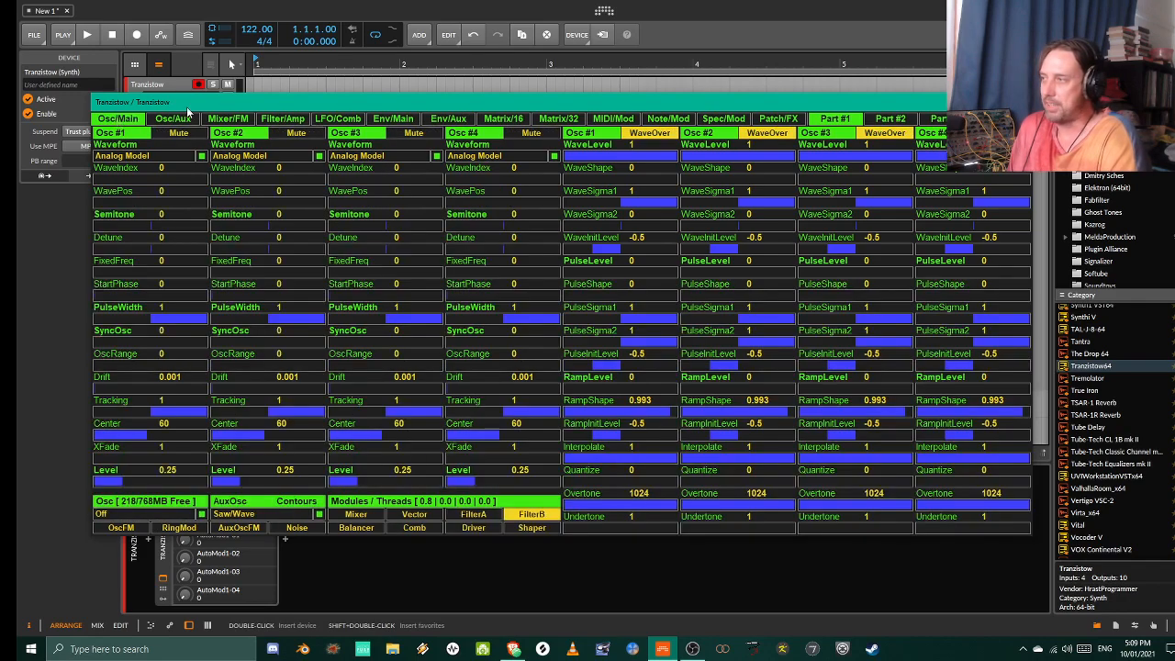
click(258, 512)
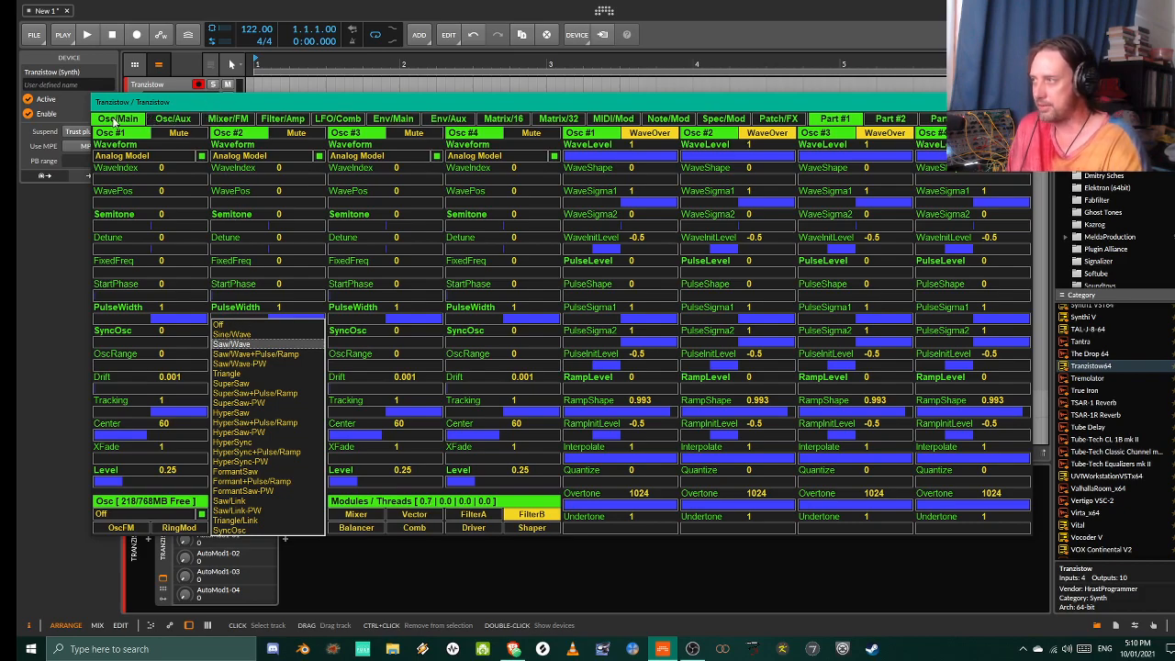
- Check the Patch/FX page, return to Osc/Aux and raise the AuxOsc #1 Level to about 0.33
click(173, 120)
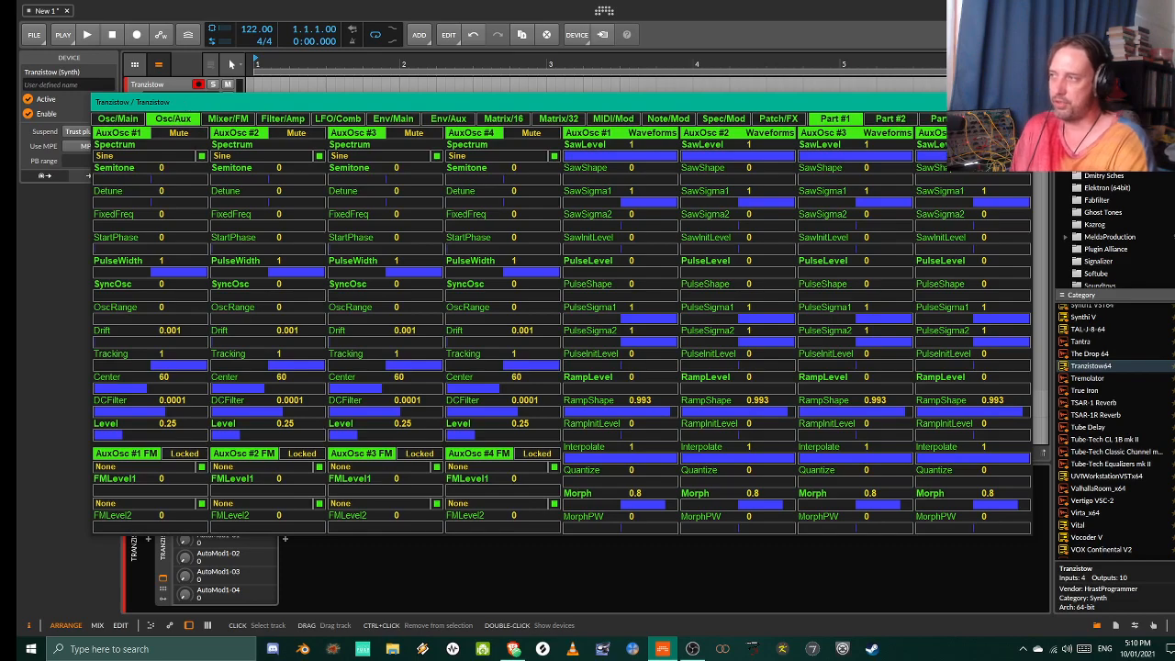
click(783, 120)
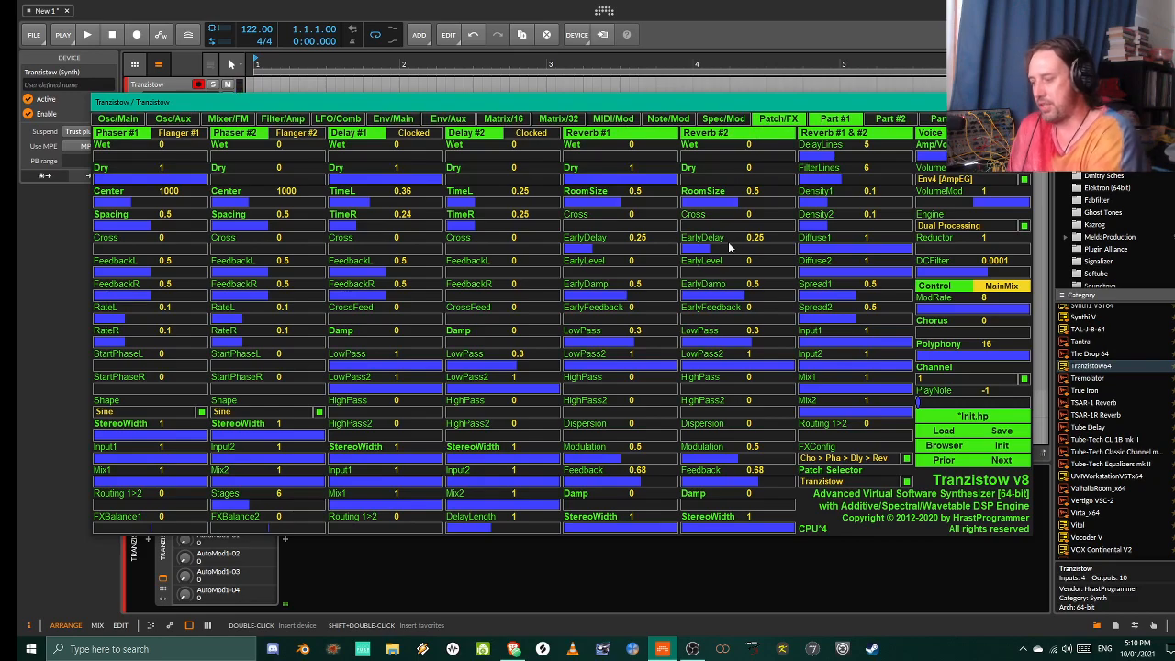
click(178, 121)
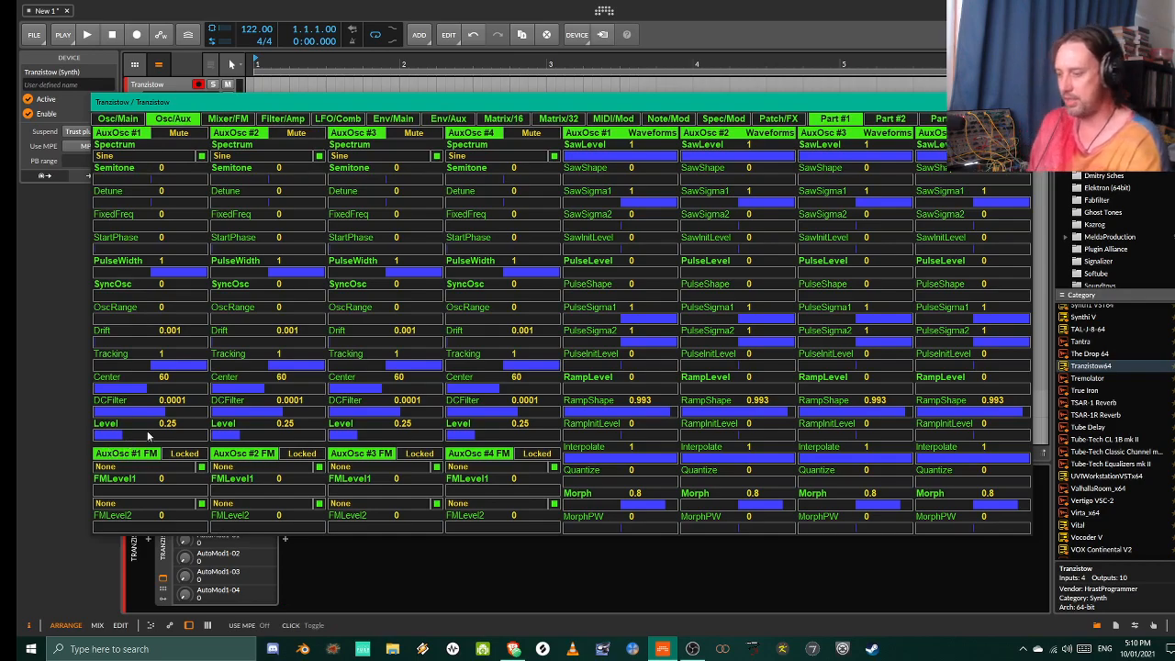
mouse_move(149, 429)
mouse_down()
mouse_move(92, 448)
mouse_move(129, 440)
mouse_up()
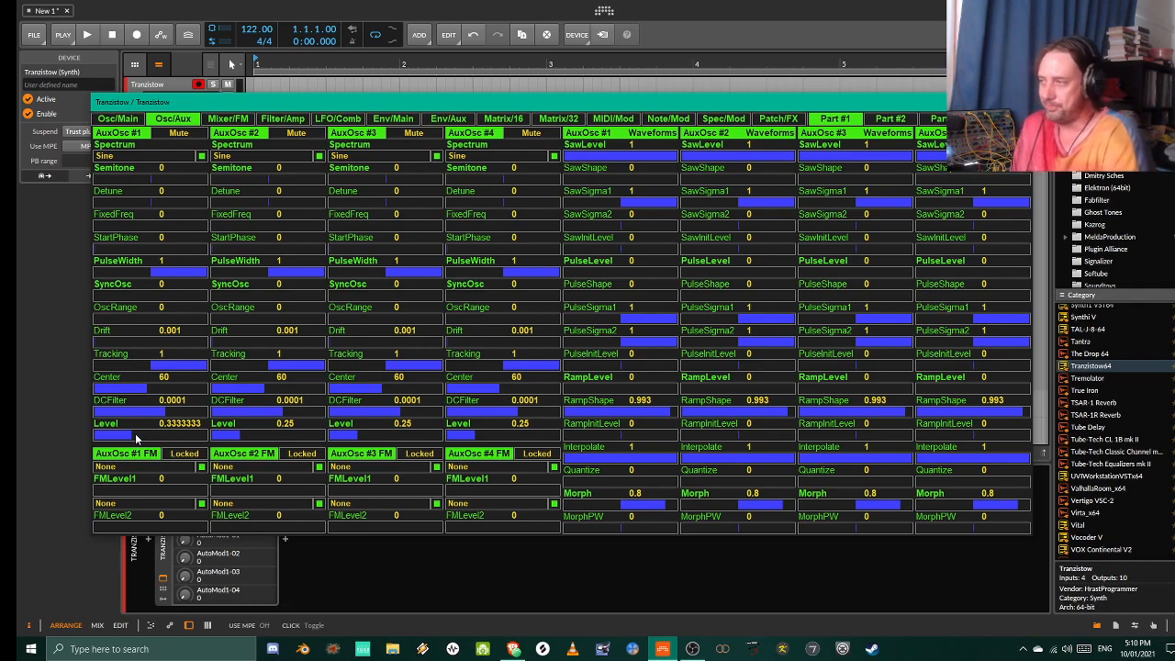
- Try the AuxOsc mode at Off and Saw/Wave on the Osc/Main page, finishing with it set to Off
click(113, 119)
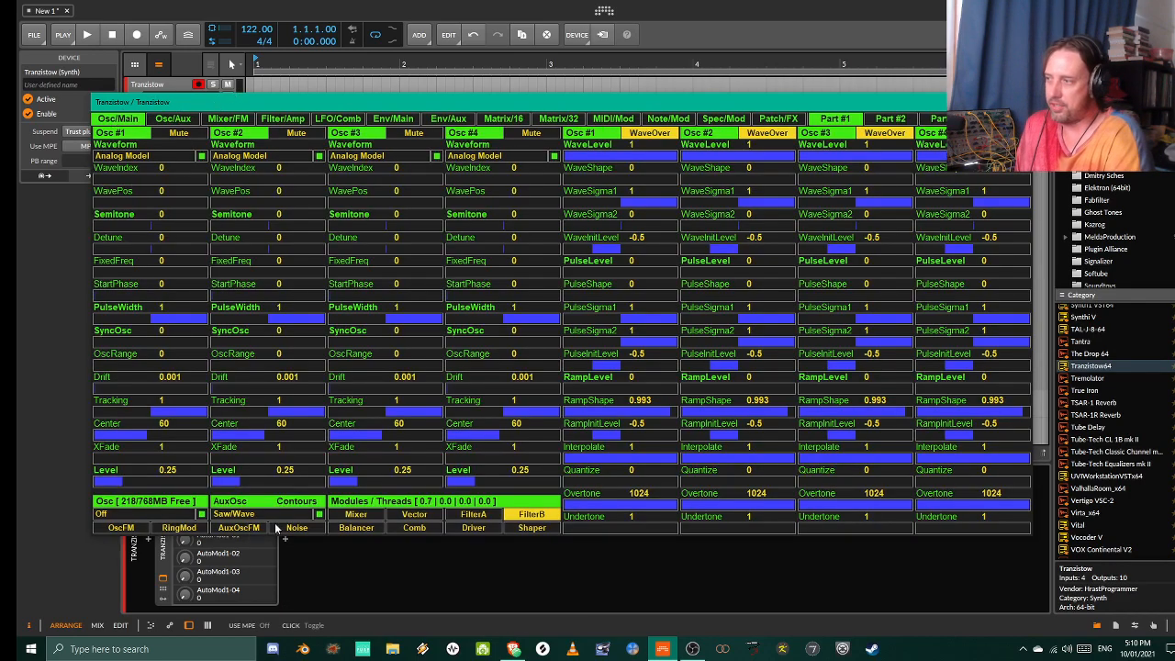
click(125, 514)
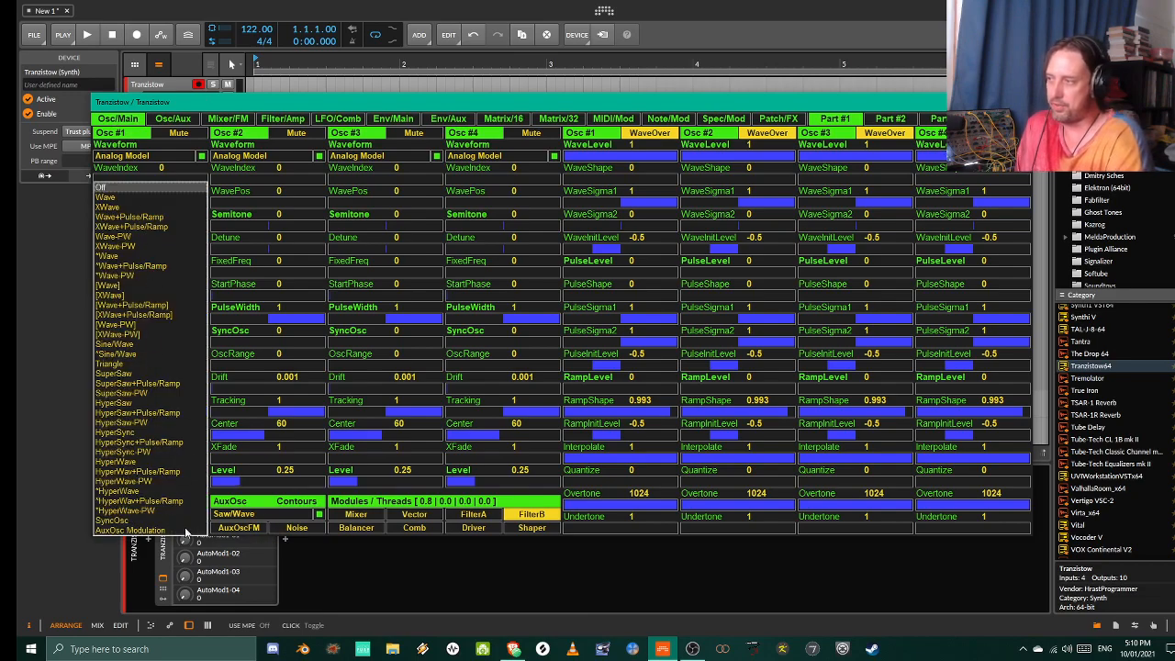
click(247, 515)
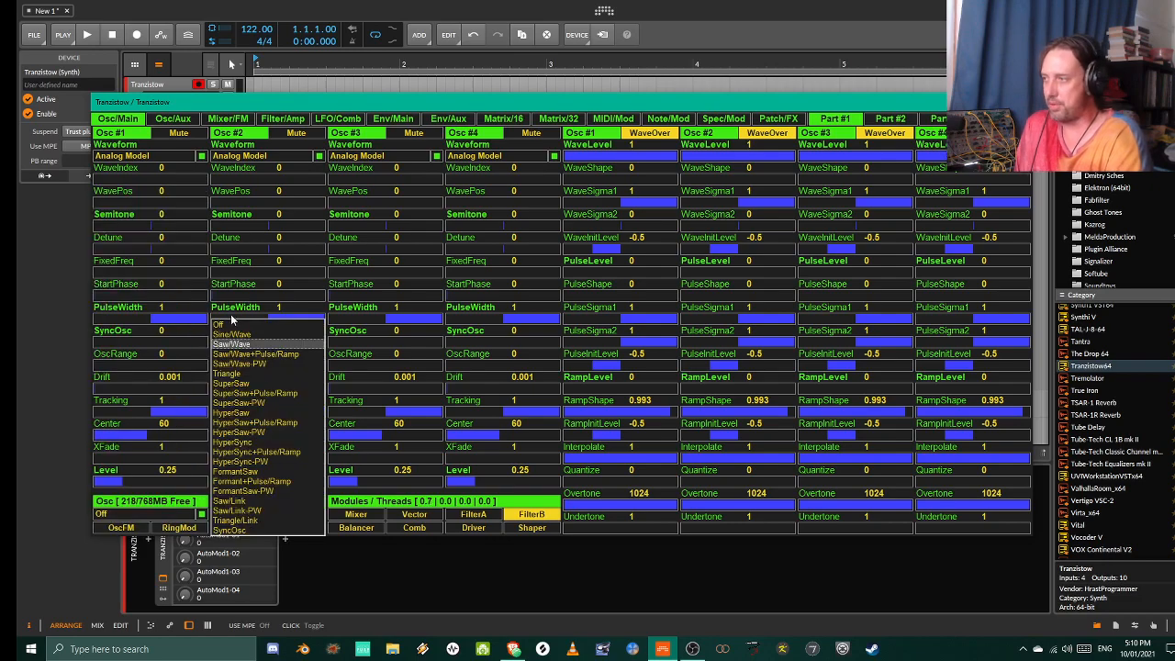
click(223, 323)
click(229, 517)
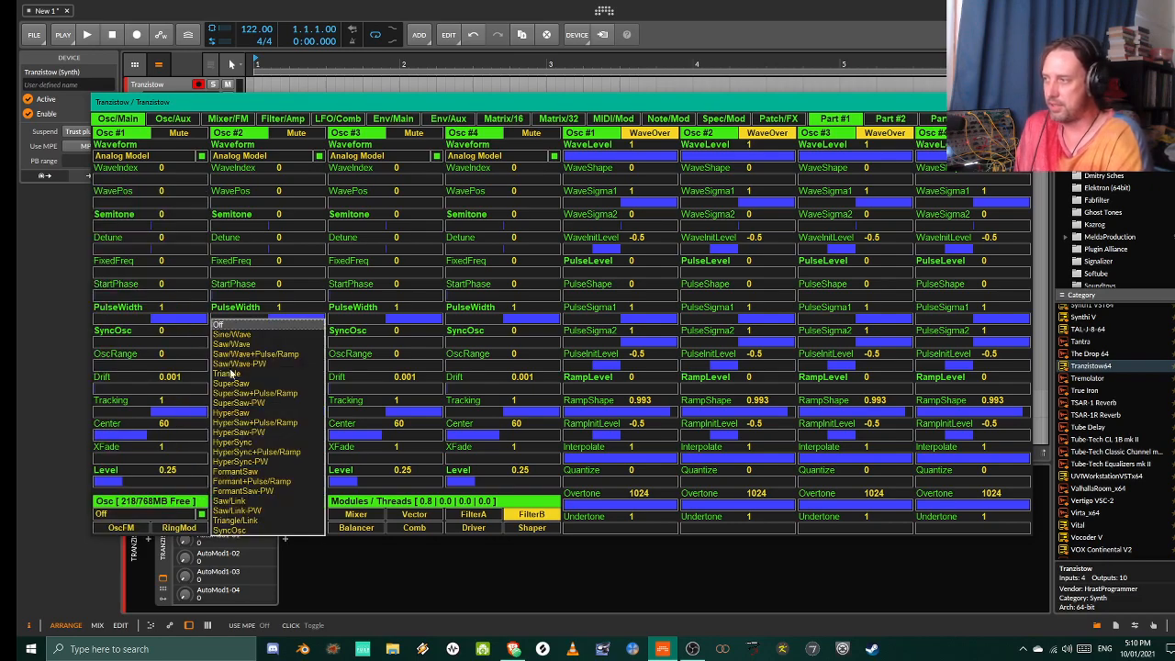
click(243, 345)
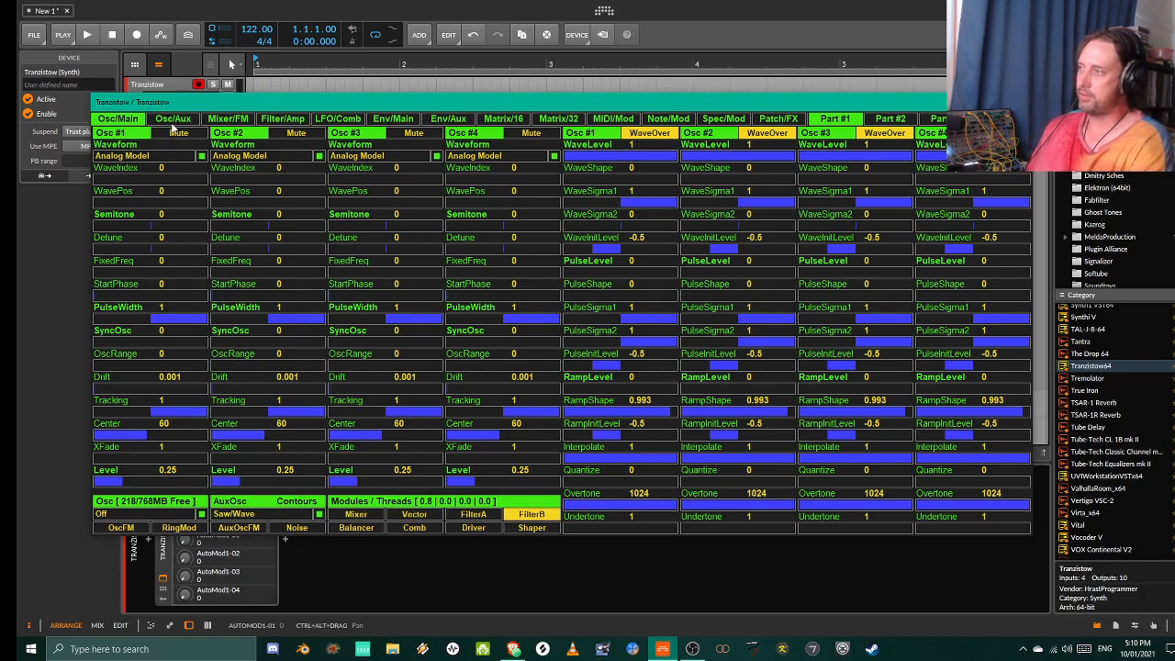
click(228, 515)
click(225, 325)
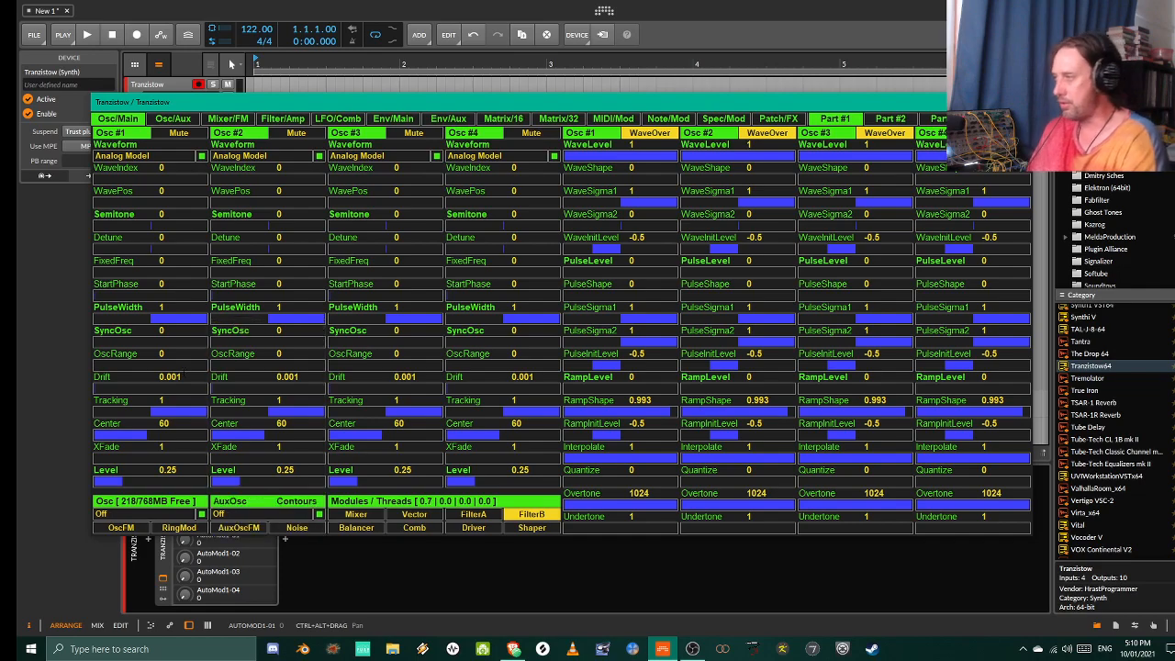
- Try the XWave mode for the main oscillators and settle on Wave
click(134, 513)
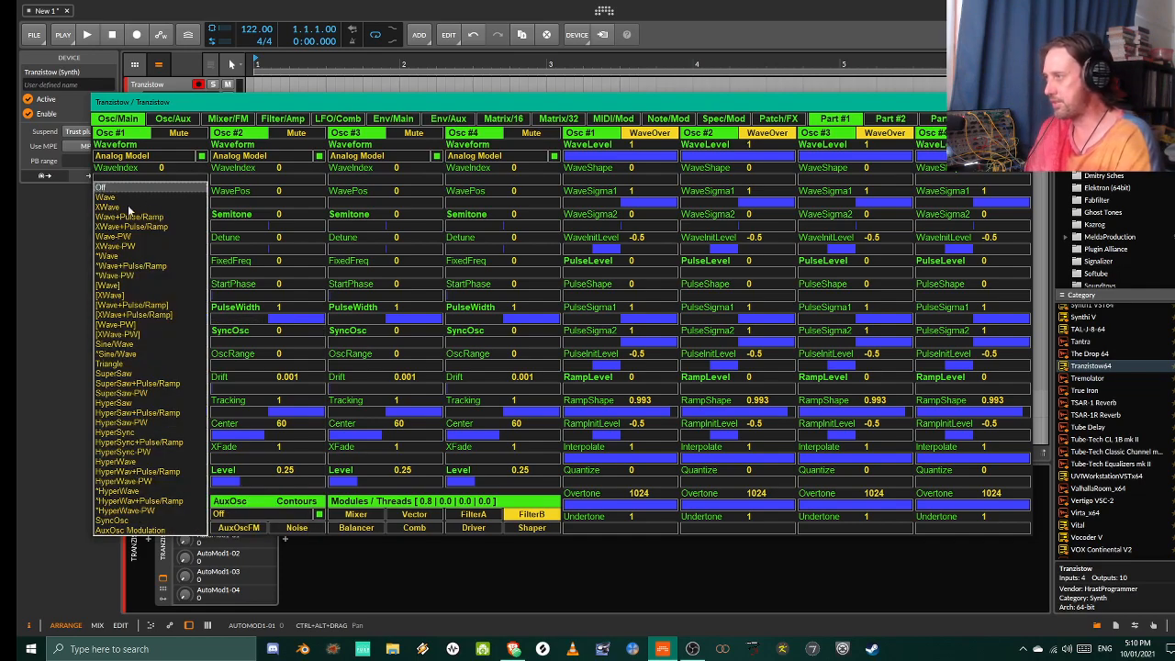
click(129, 206)
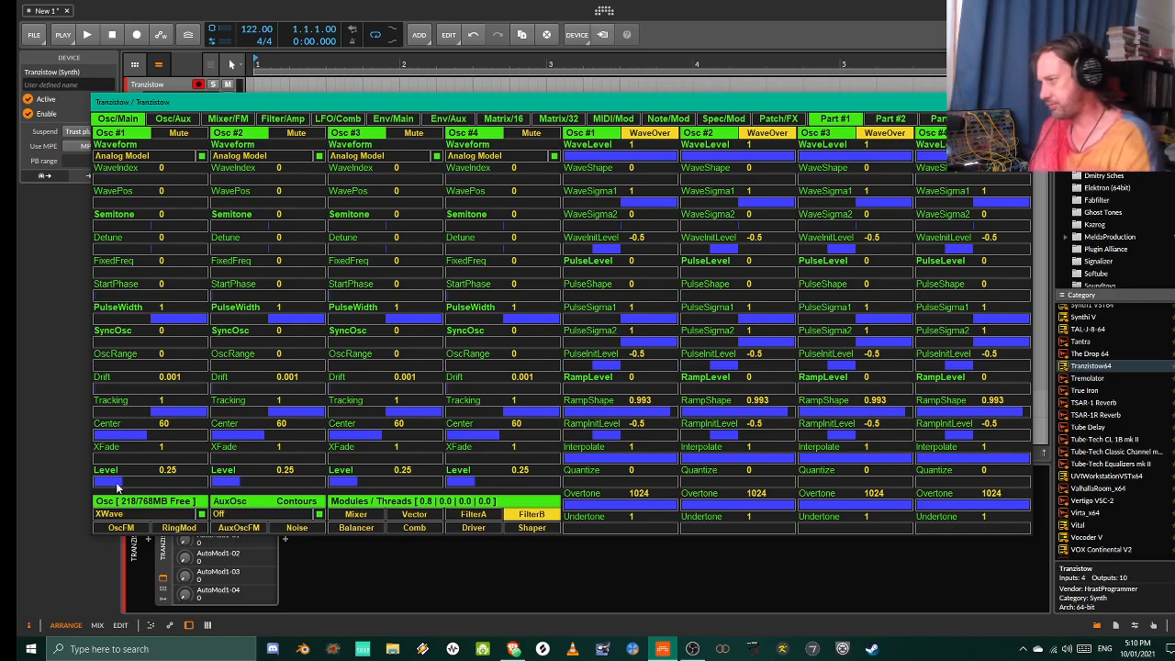
click(119, 514)
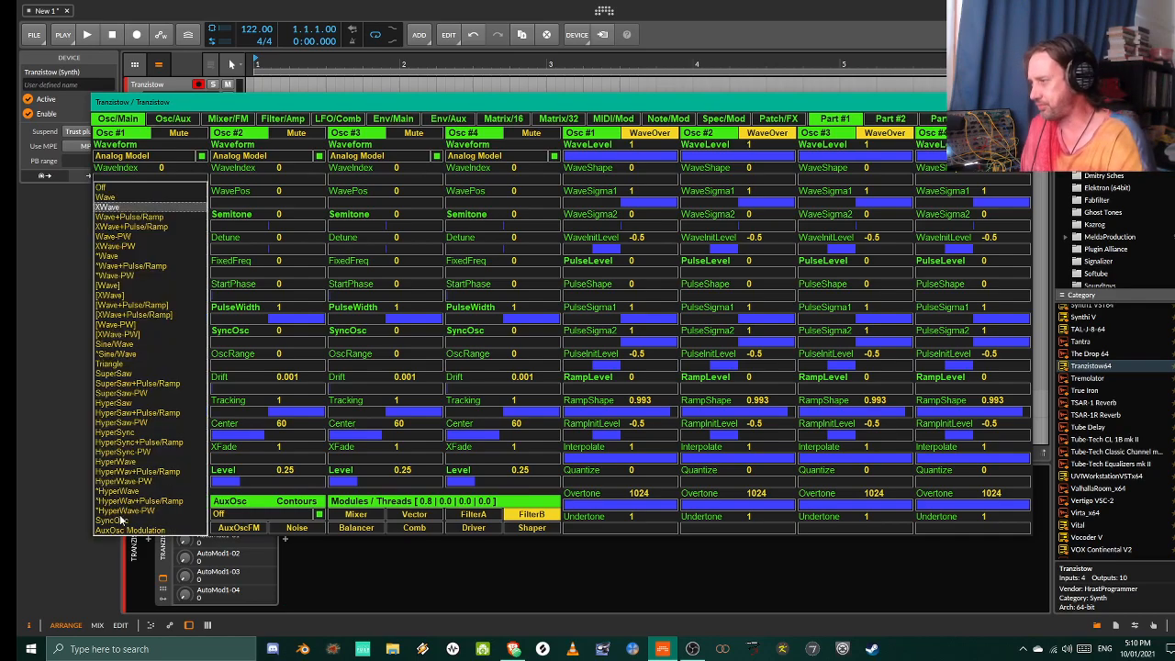
click(112, 197)
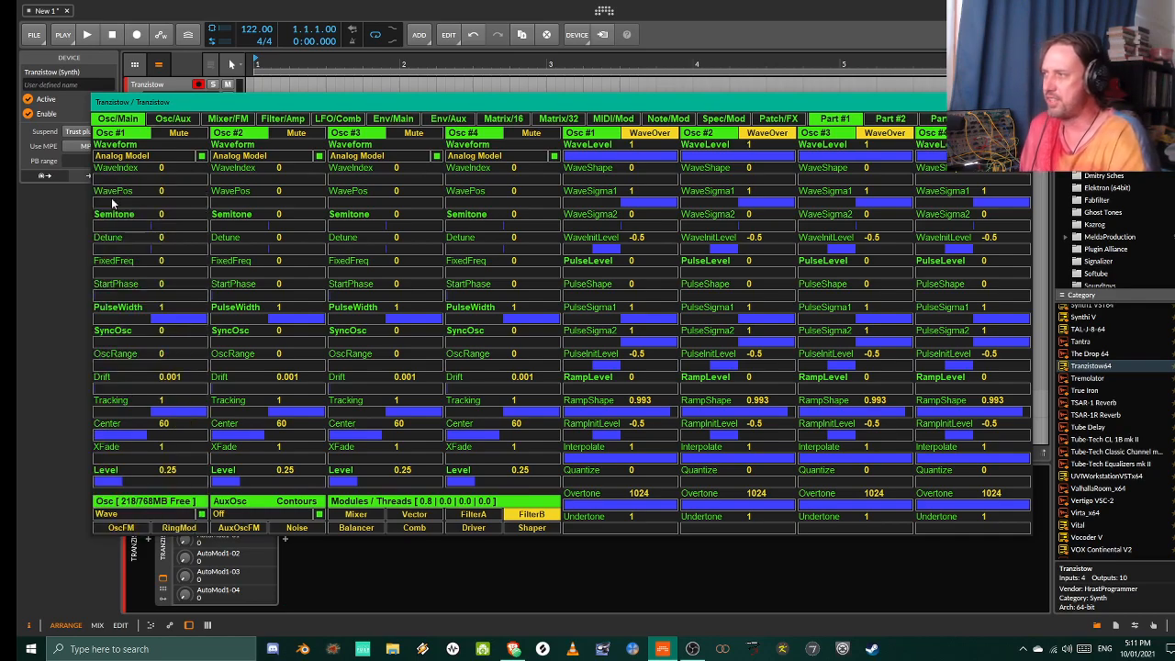
- Try Wavetable A [32] on Osc #1 by sweeping its WaveIndex and WavePos, and return the waveform to Analog Model
click(145, 156)
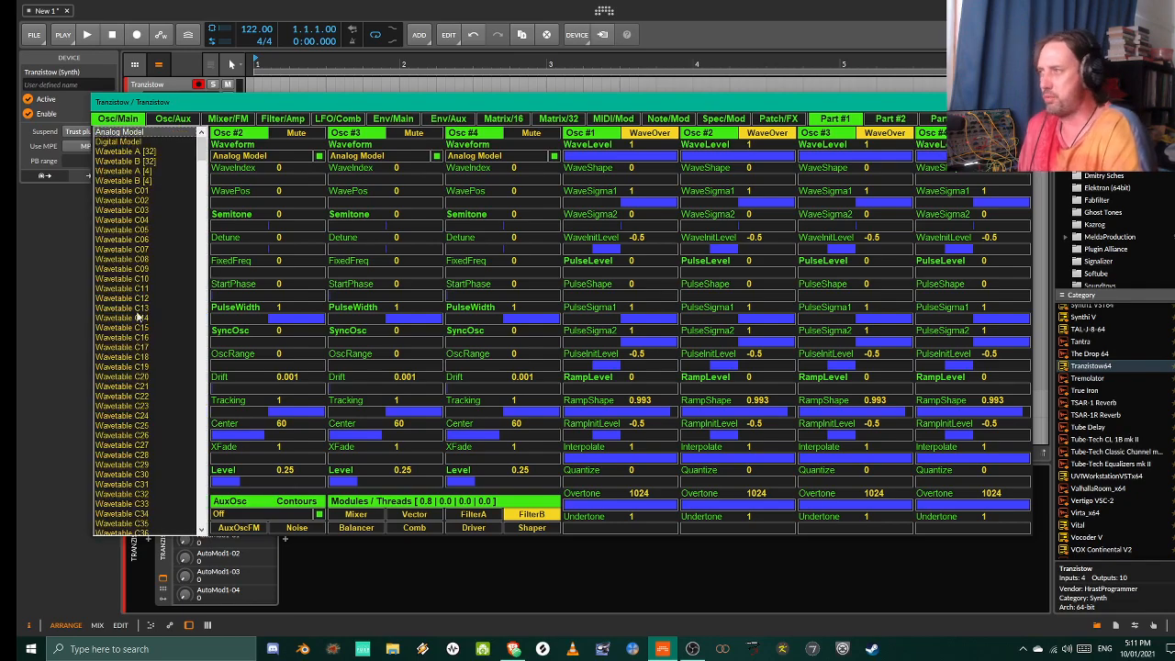
click(133, 153)
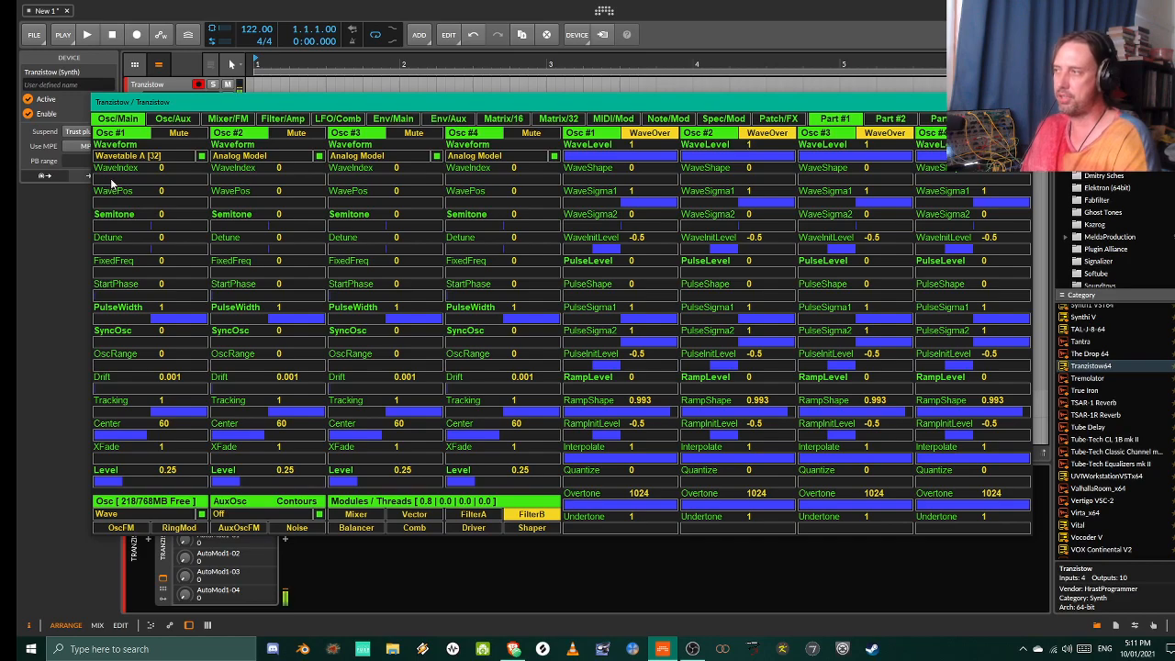
mouse_move(108, 183)
mouse_down()
mouse_move(181, 185)
mouse_move(95, 182)
mouse_up()
mouse_move(97, 203)
mouse_down()
mouse_move(144, 213)
mouse_move(112, 211)
mouse_up()
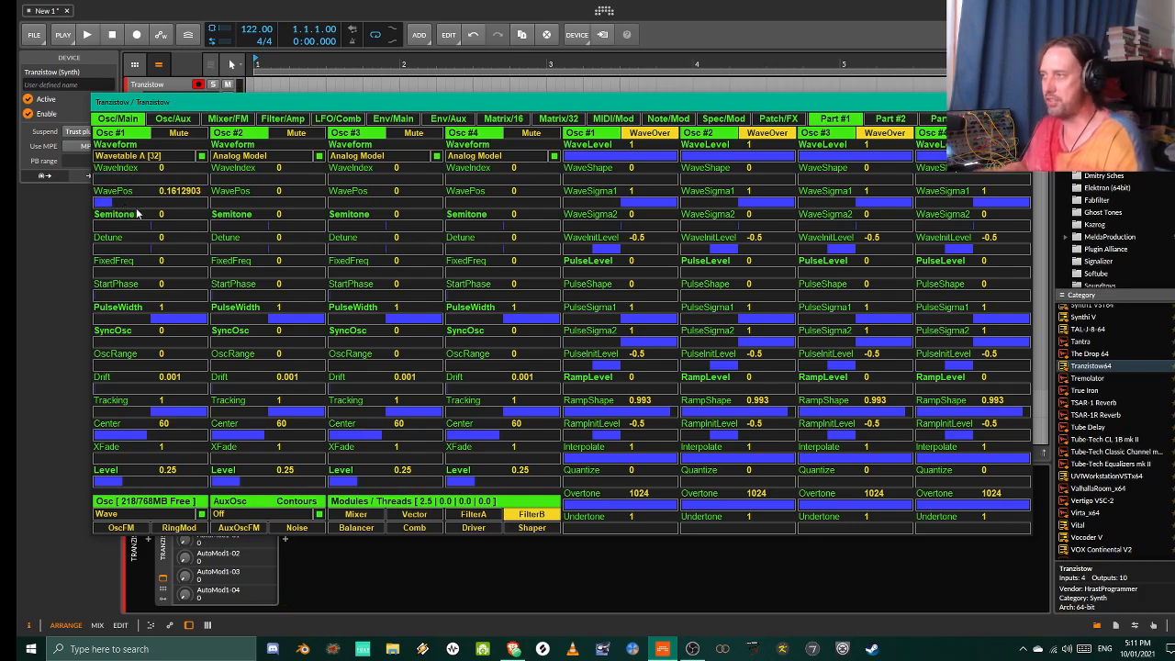
mouse_move(98, 182)
mouse_down()
mouse_move(138, 186)
mouse_move(119, 205)
mouse_move(187, 203)
mouse_move(99, 204)
mouse_up()
drag(112, 183, 169, 183)
mouse_move(104, 208)
mouse_down()
mouse_move(197, 205)
mouse_move(91, 207)
mouse_up()
drag(120, 183, 94, 190)
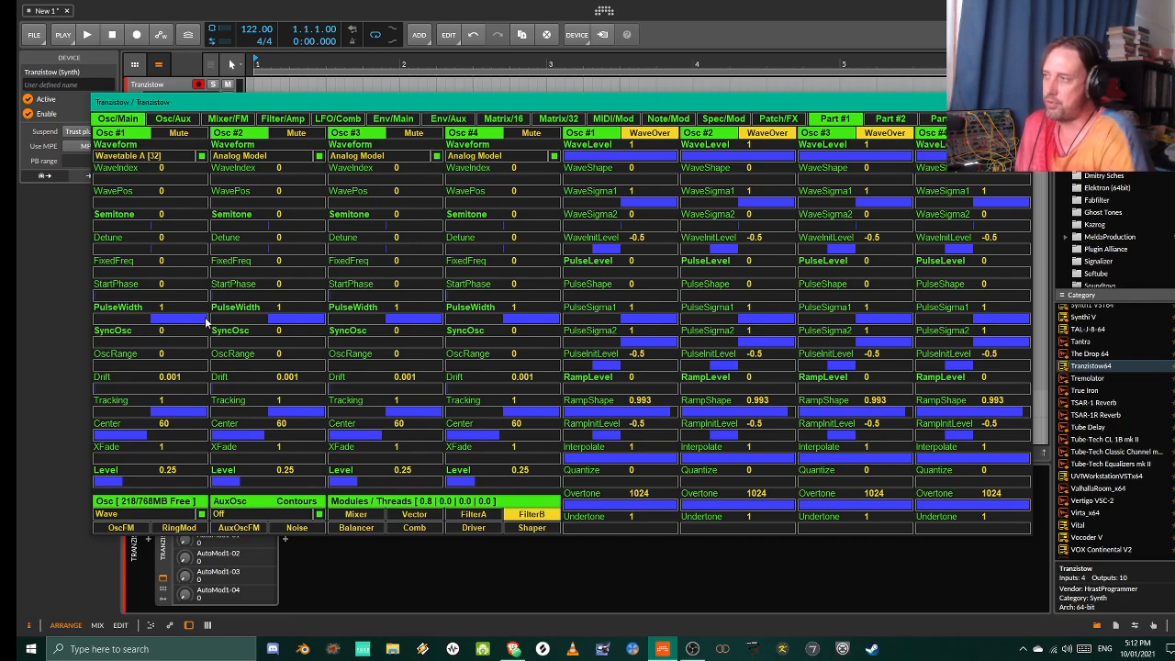
click(147, 156)
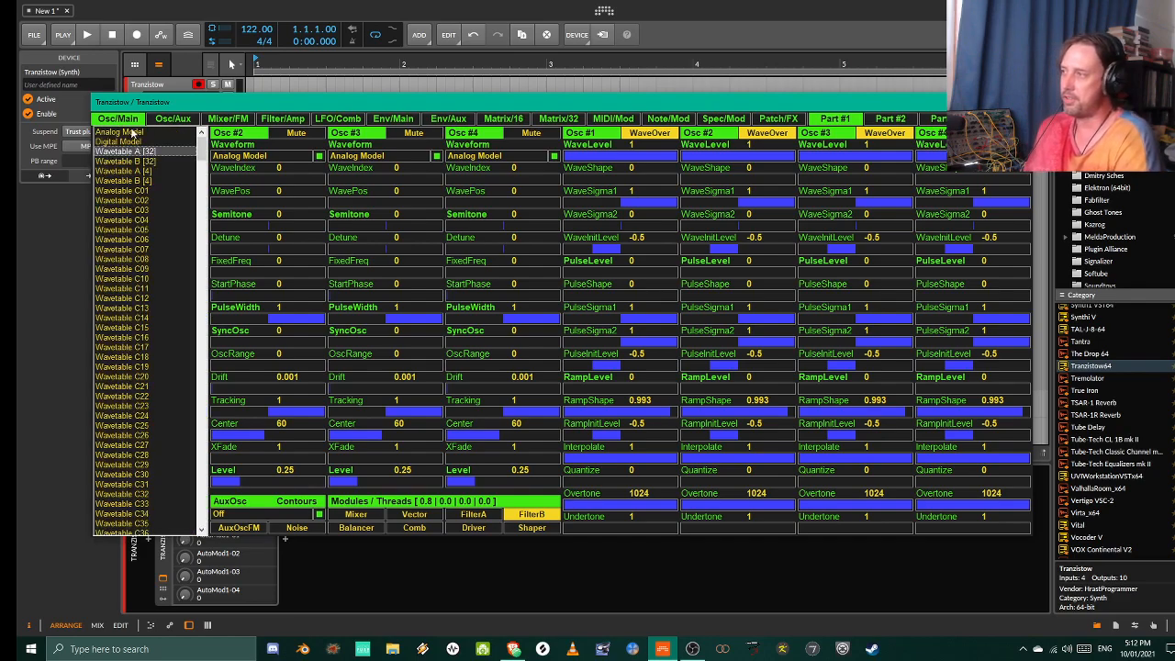
click(134, 132)
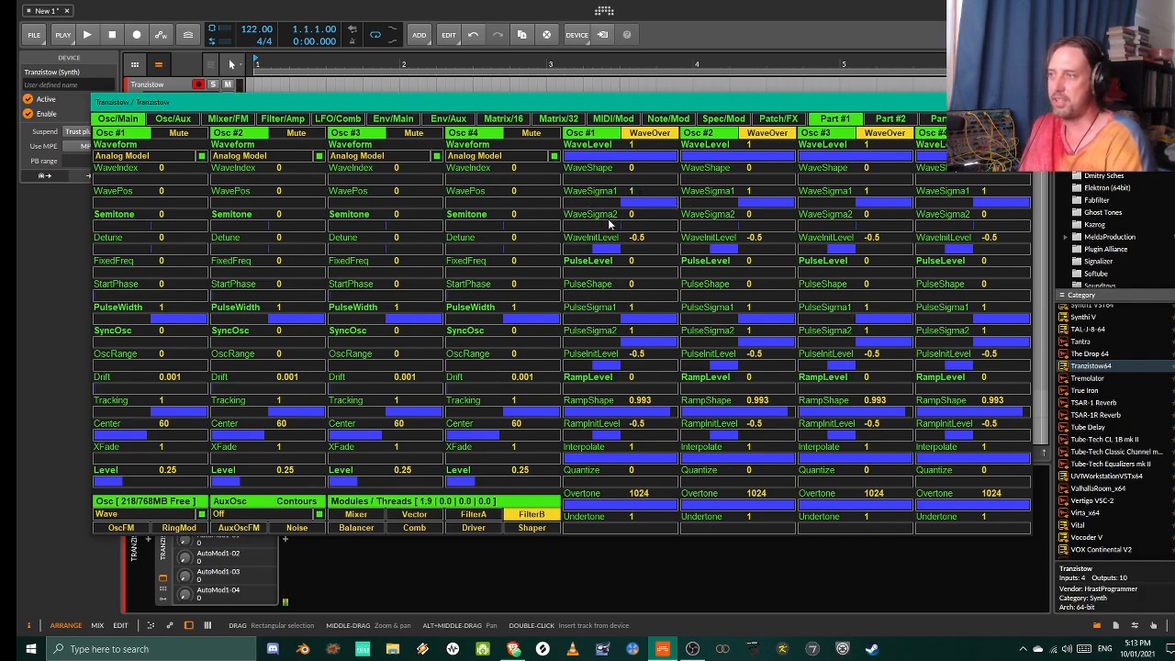
- Reshape Osc #1 with WaveSigma1 at about -0.34, WaveSigma2 at about 0.59, WaveShape at 0.999 and PulseWidth at about 0.75
drag(624, 229, 551, 239)
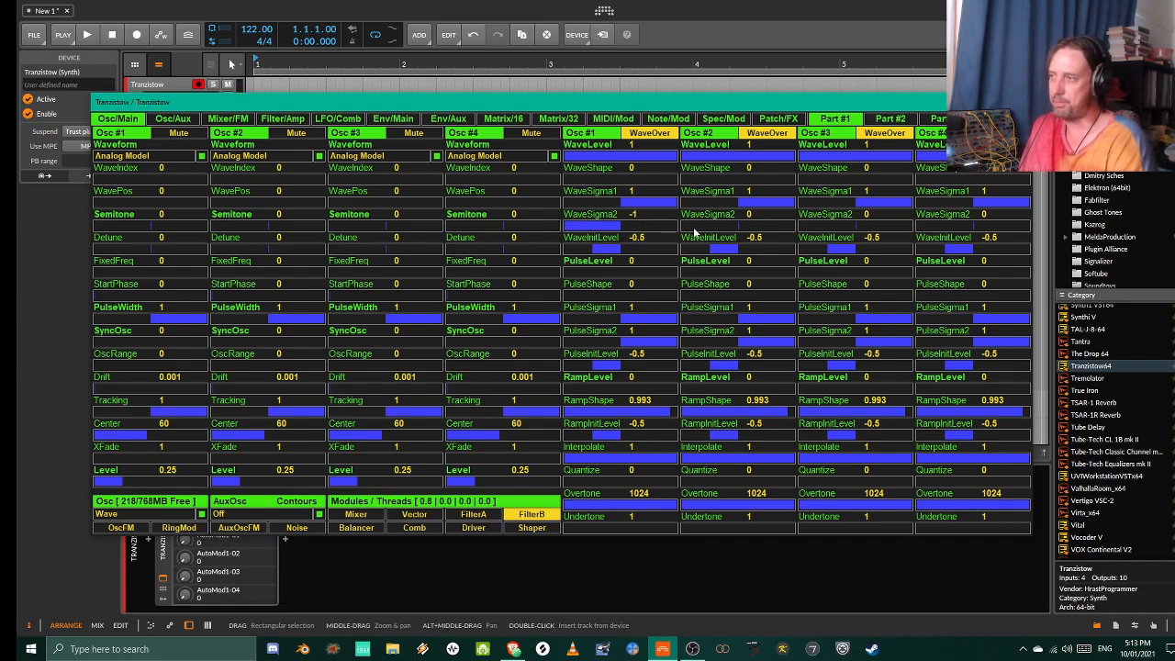
drag(209, 320, 157, 323)
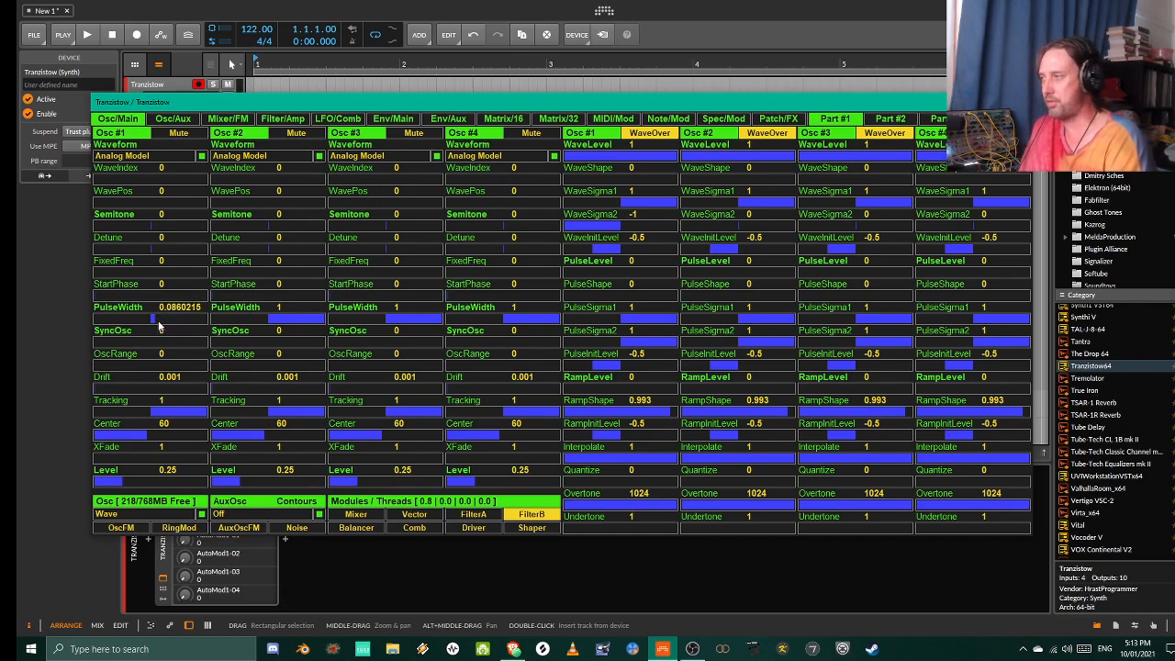
drag(160, 327, 198, 324)
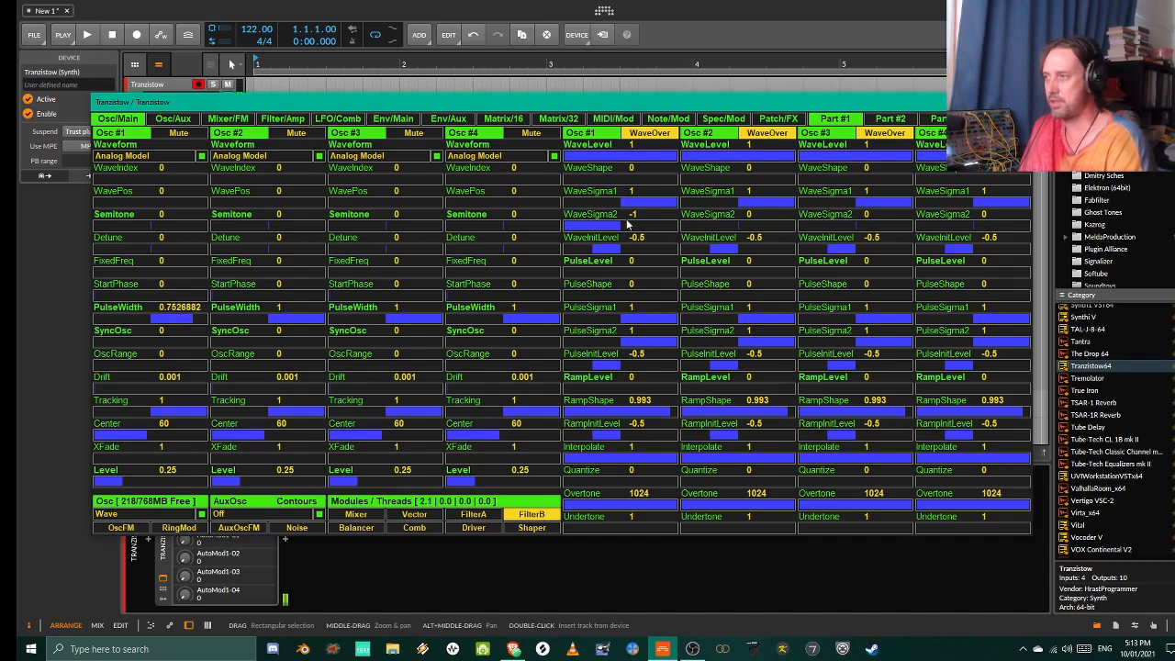
drag(675, 204, 654, 229)
drag(576, 181, 681, 185)
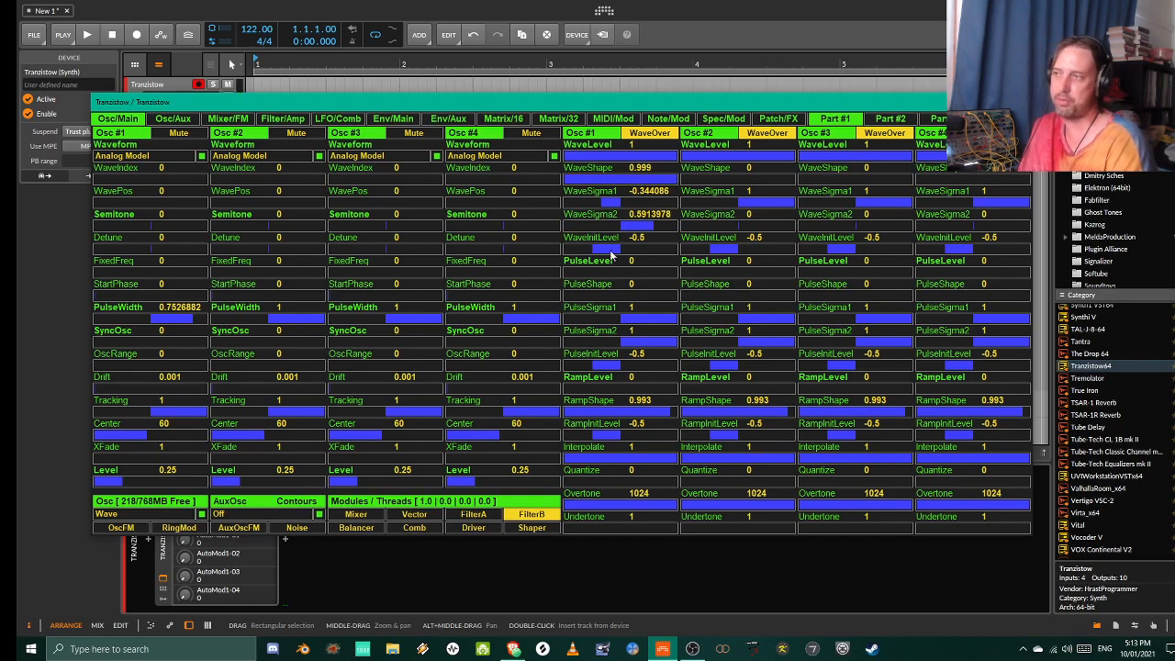
- Vary Osc #1 further, ending with WaveInitLevel at about 0.57, WaveShape at 0, WaveSigma2 at about -0.27 and PulseWidth at about 0.11
mouse_move(194, 326)
mouse_down()
mouse_move(158, 323)
mouse_move(191, 323)
mouse_up()
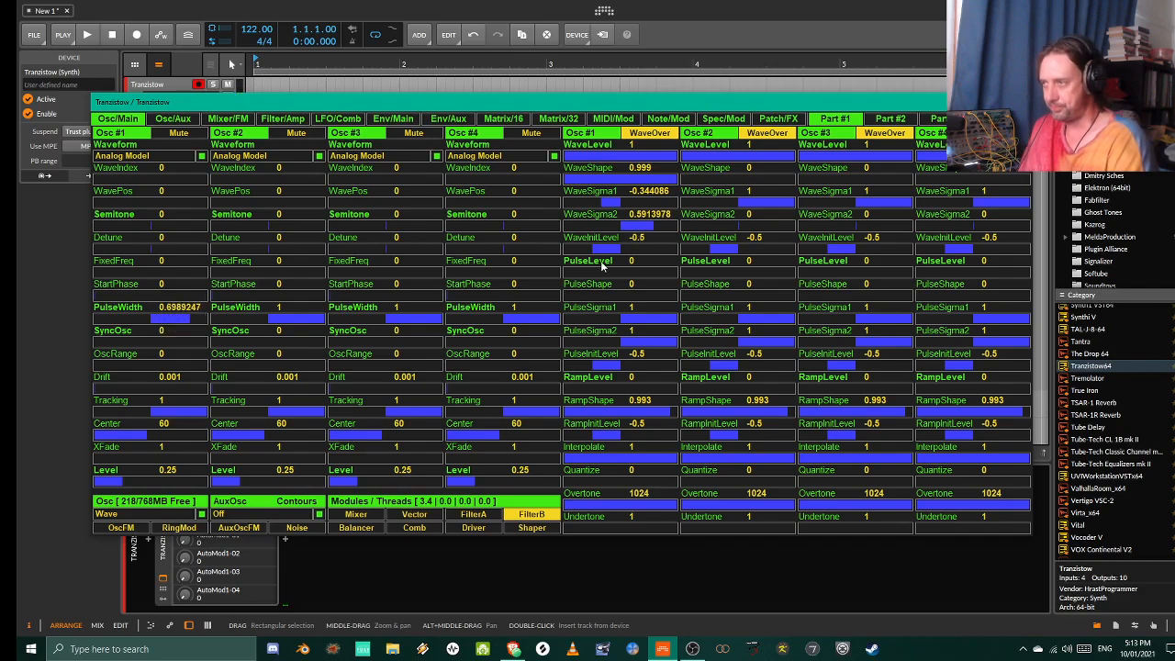
drag(605, 251, 650, 252)
drag(192, 325, 234, 319)
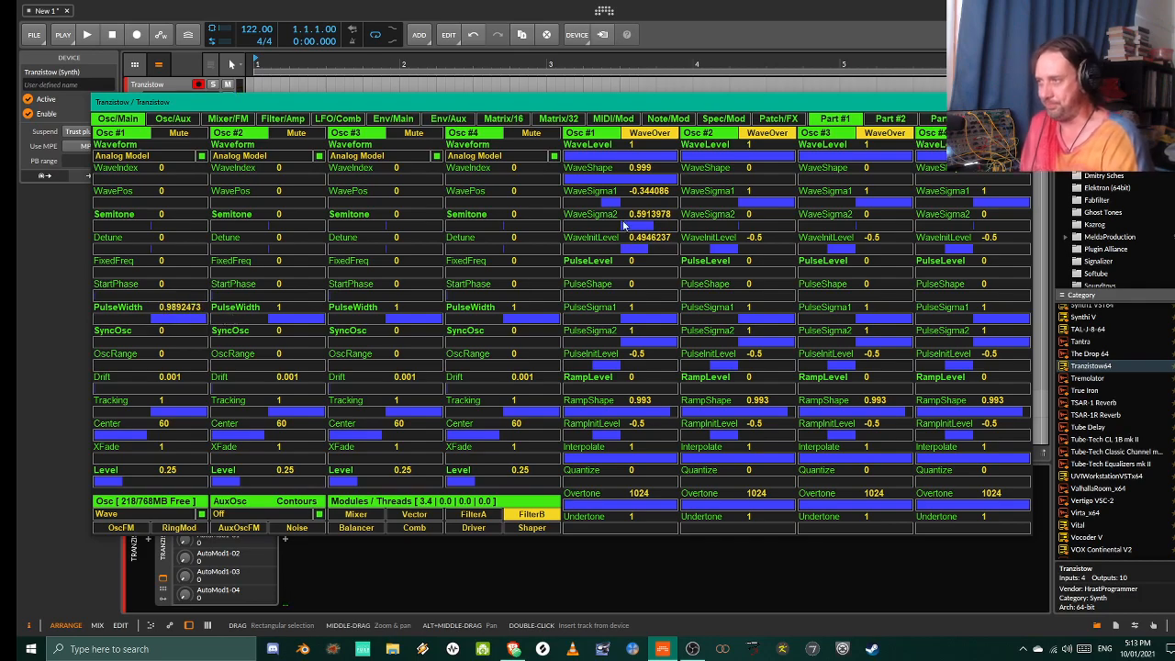
drag(661, 179, 602, 188)
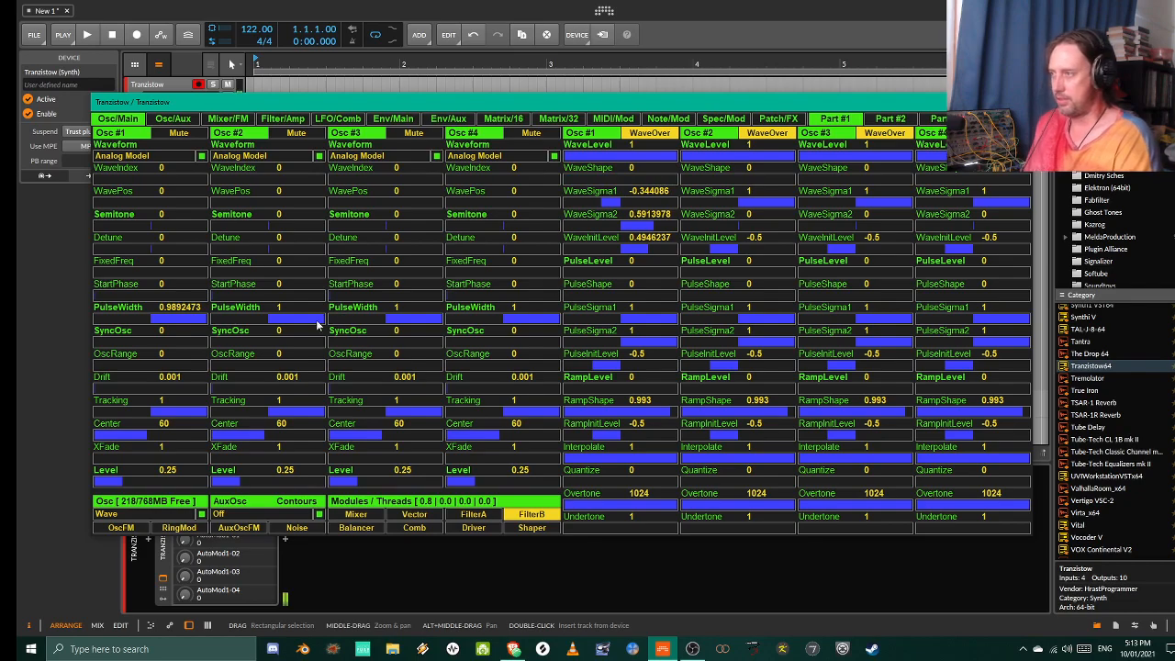
drag(204, 327, 173, 328)
drag(654, 232, 639, 255)
mouse_move(179, 323)
mouse_down()
mouse_move(156, 323)
mouse_move(190, 322)
mouse_move(157, 324)
mouse_up()
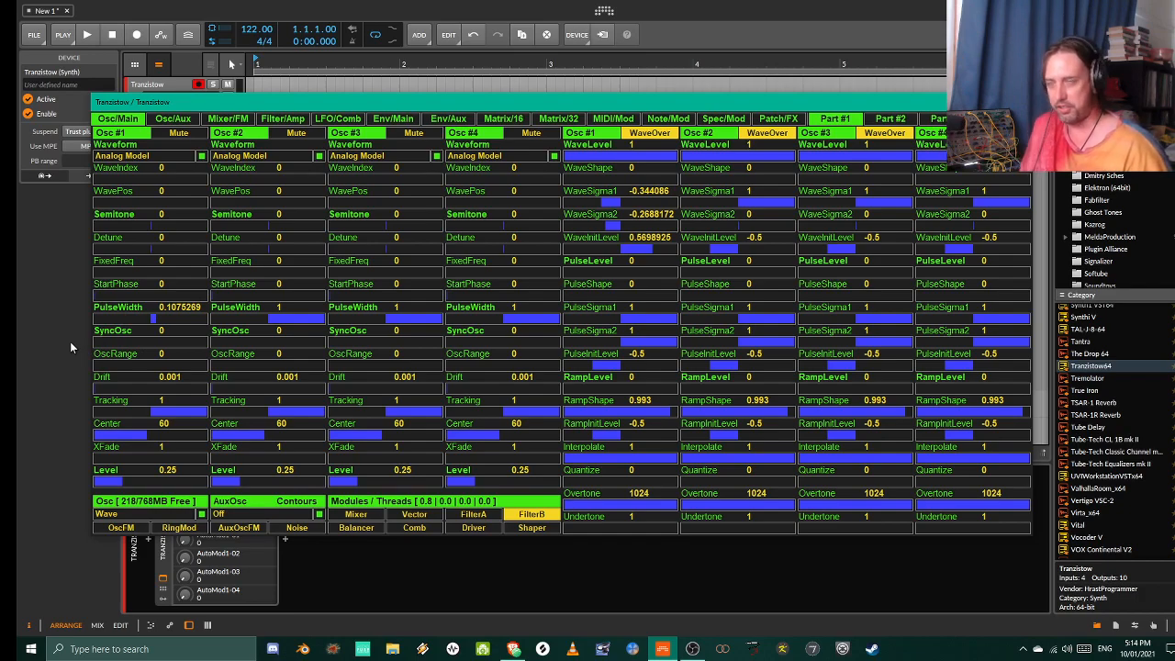
- Try SyncOsc at about 0.70 and Semitone at -2 on Osc #1, and return both to 0
drag(103, 337, 148, 233)
click(144, 227)
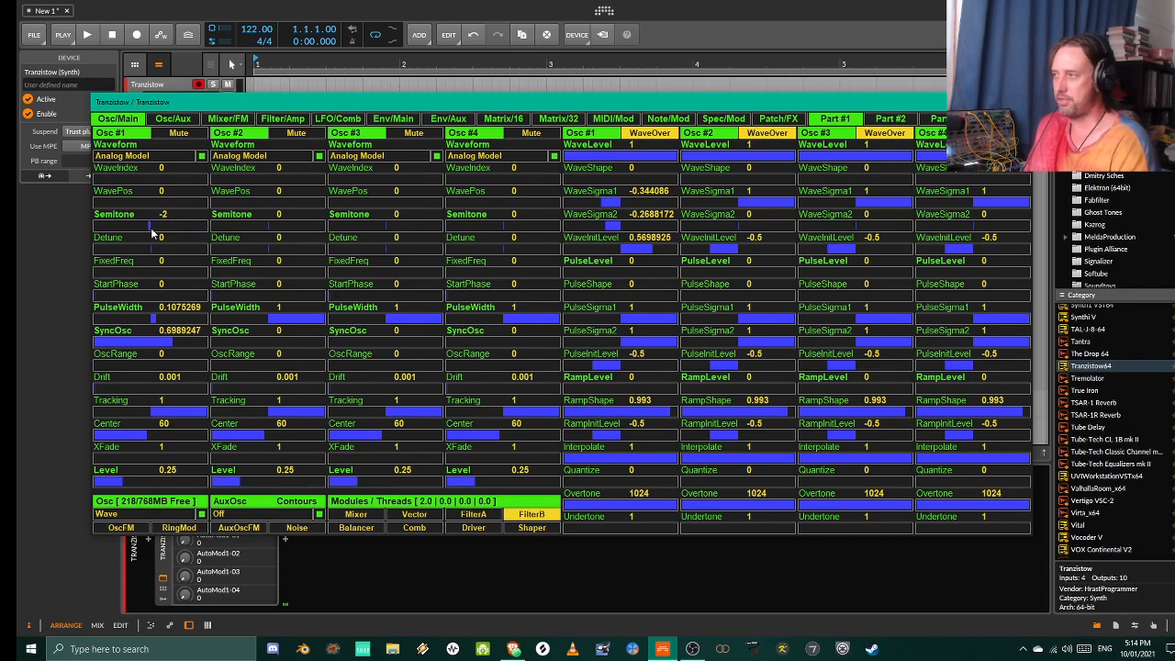
click(151, 226)
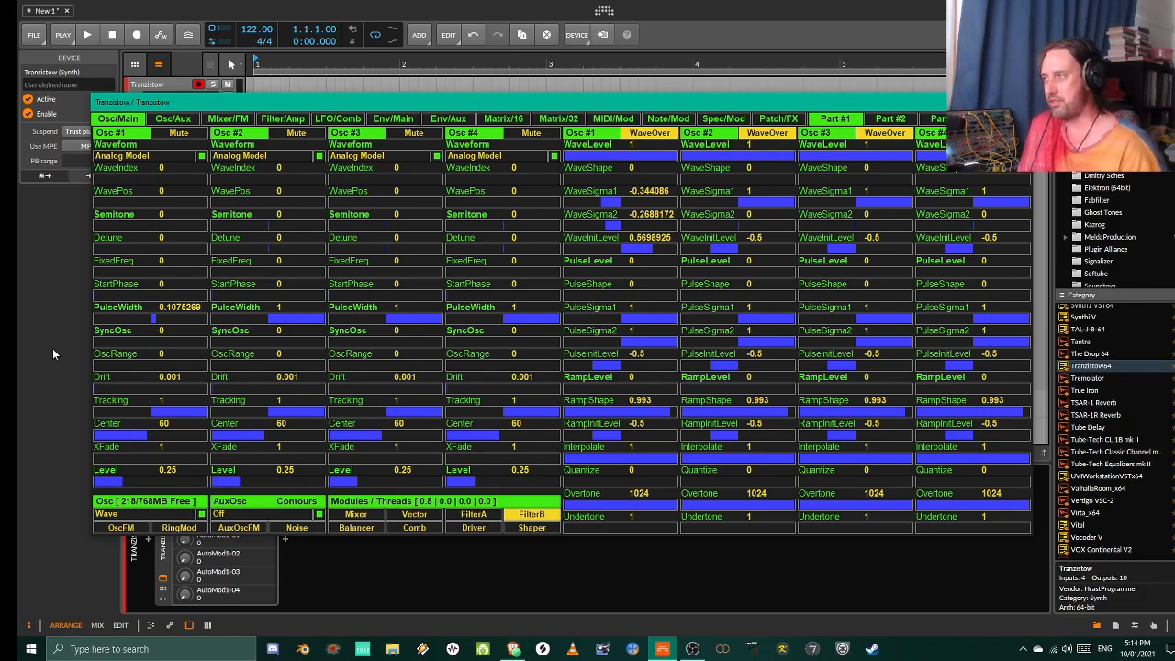
- Examine the SyncMaster options for Osc #1 on the alternate Osc/Main page, keep None and return to the first page
click(121, 117)
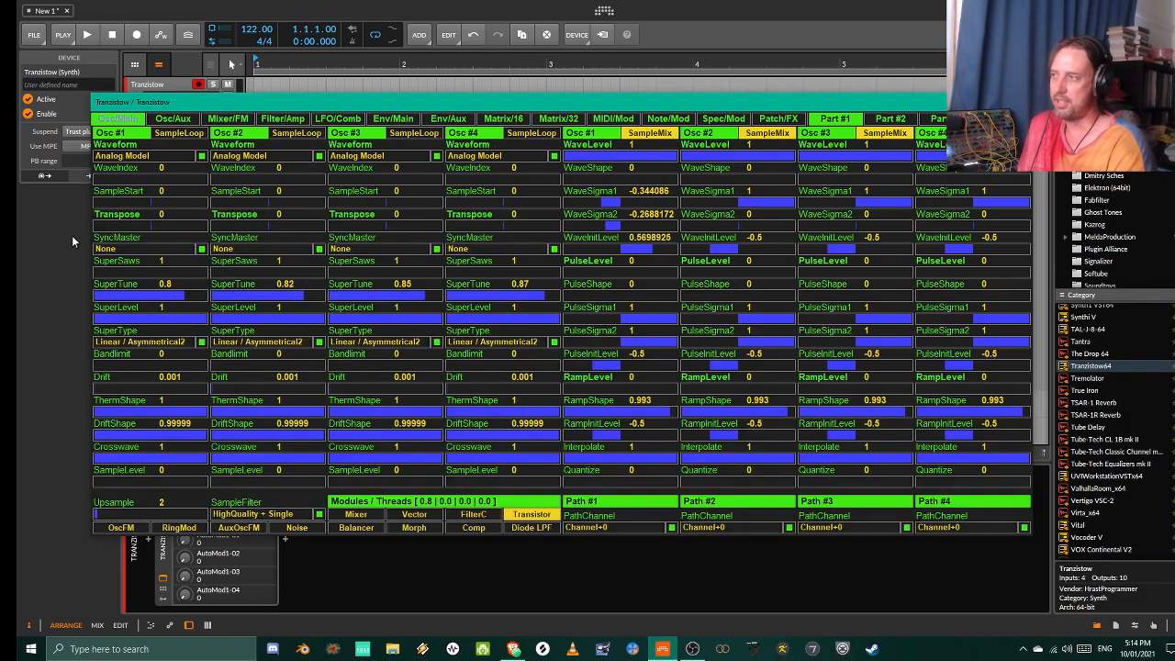
click(128, 249)
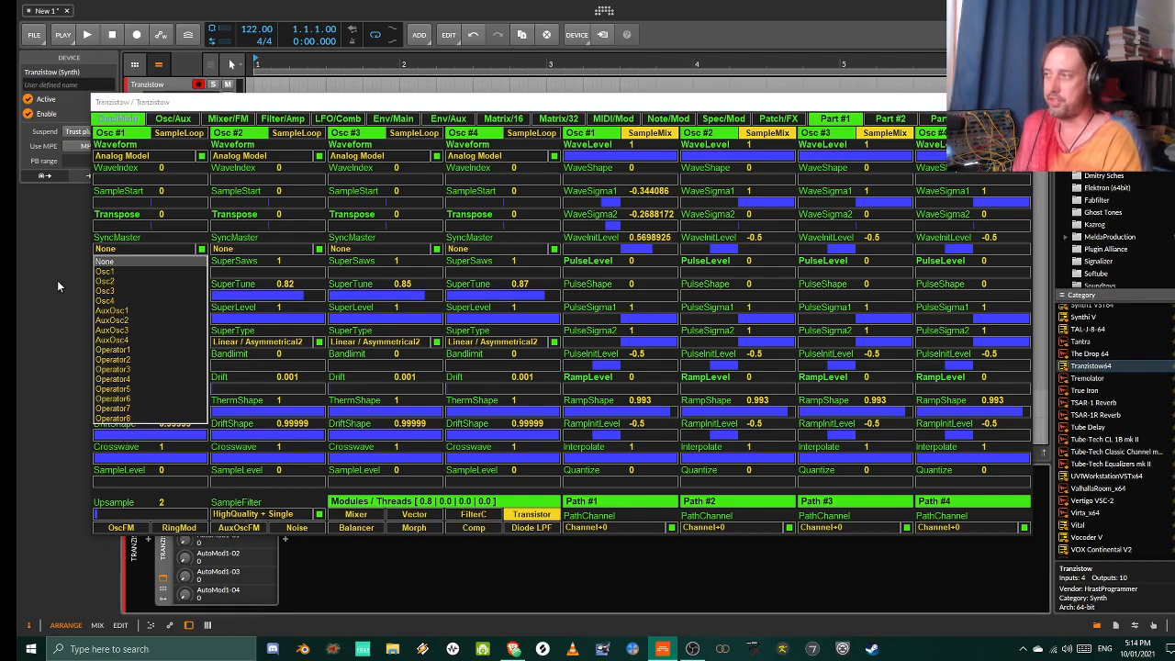
click(137, 248)
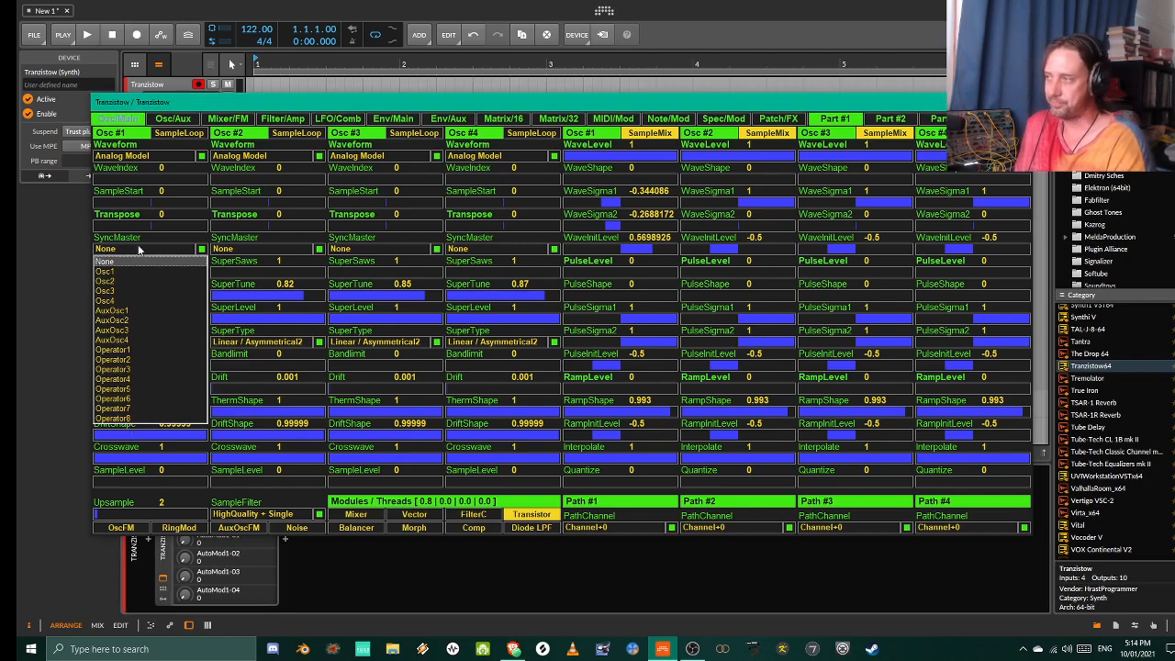
click(111, 261)
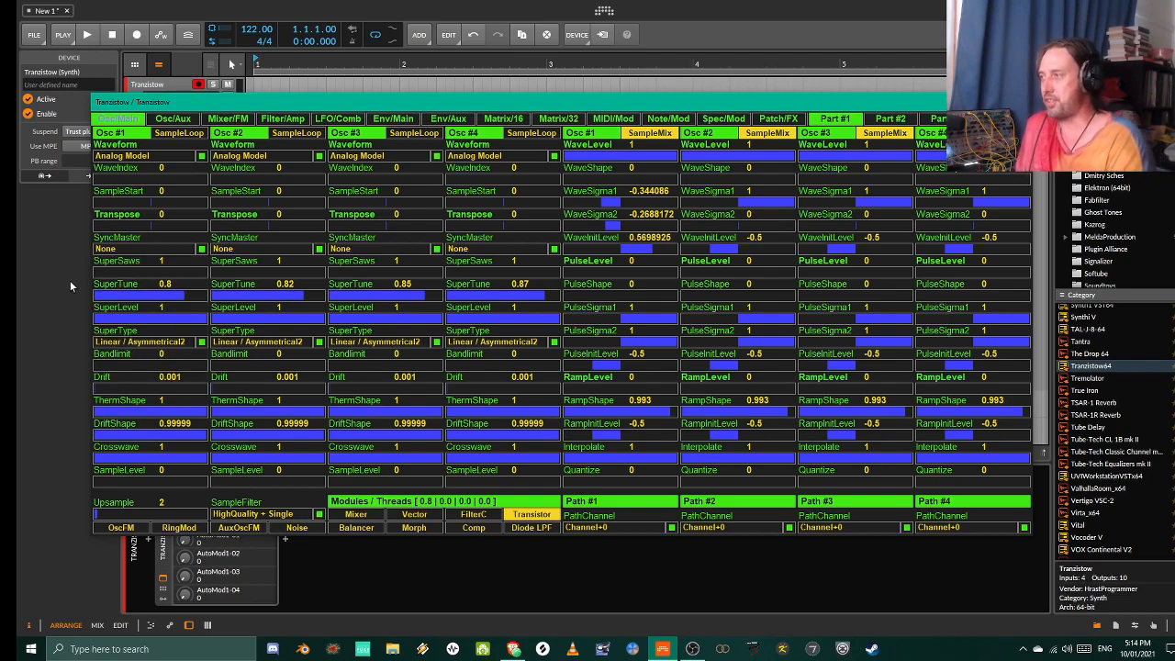
click(128, 120)
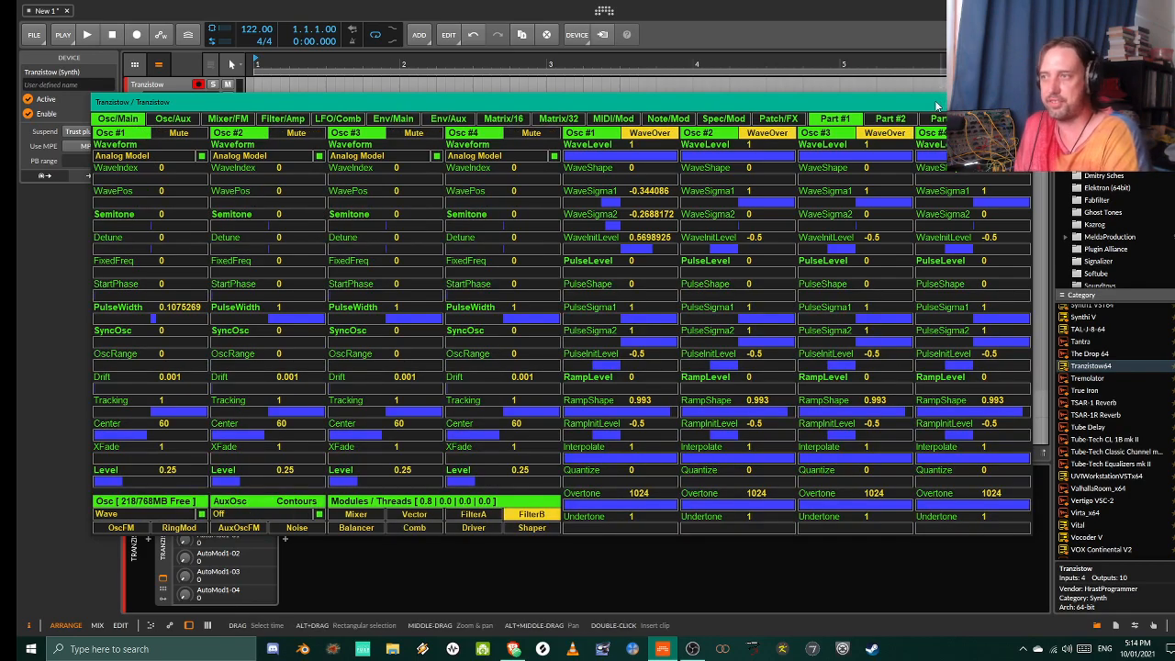
drag(936, 107, 923, 106)
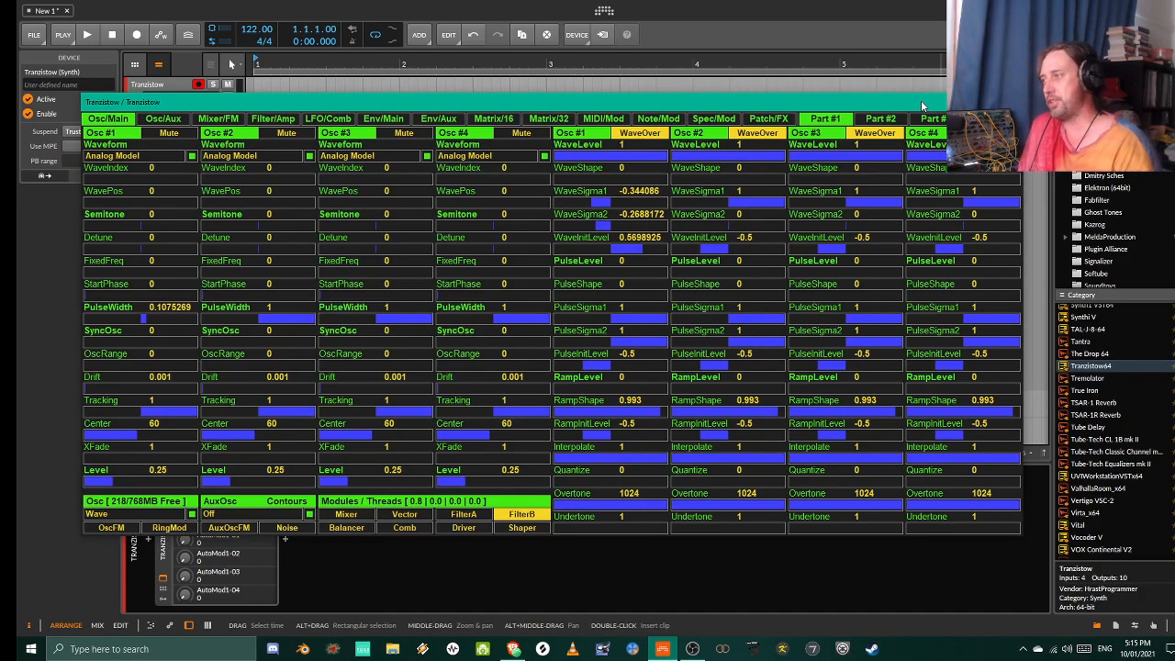
mouse_move(574, 107)
mouse_down()
mouse_move(570, 151)
mouse_move(566, 108)
mouse_up()
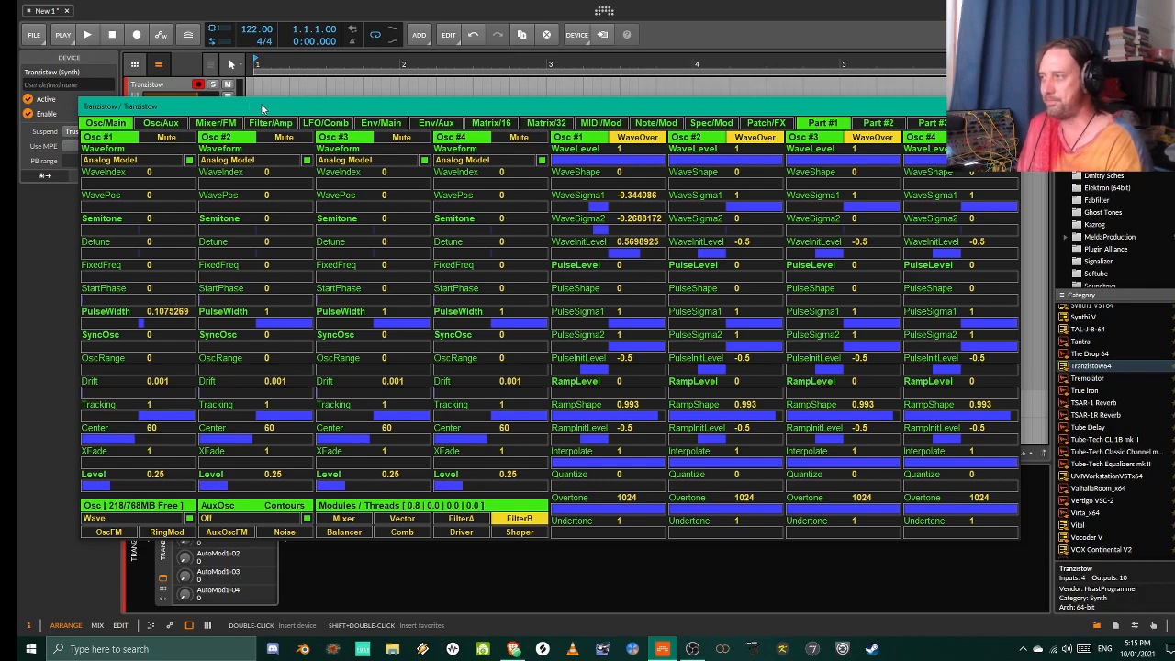
drag(266, 108, 265, 98)
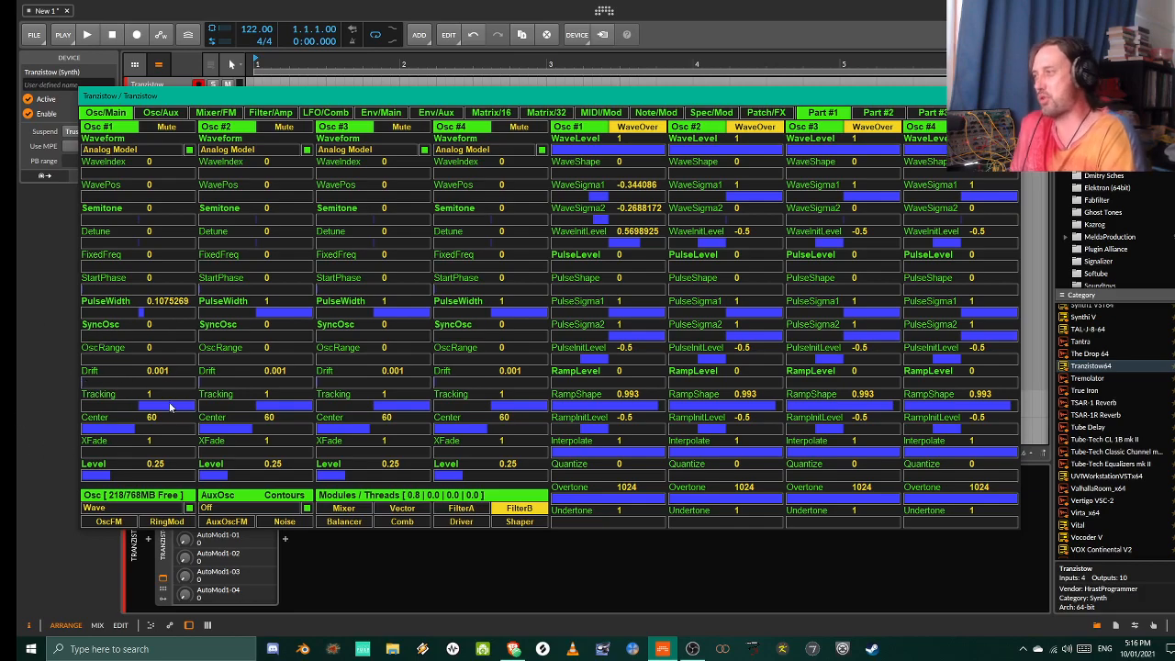
- Try the Tracking and Center parameters of Osc #1, leaving them at 1 and 60
click(166, 411)
mouse_move(166, 411)
mouse_down()
mouse_move(149, 409)
mouse_move(188, 413)
mouse_up()
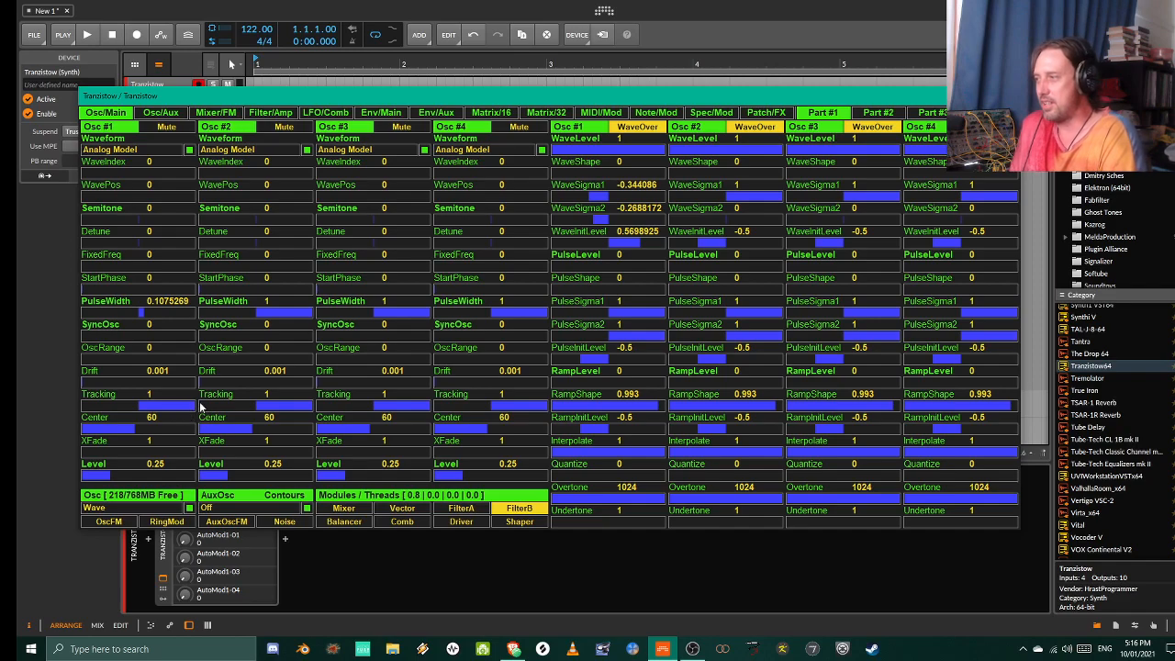
drag(91, 428, 138, 433)
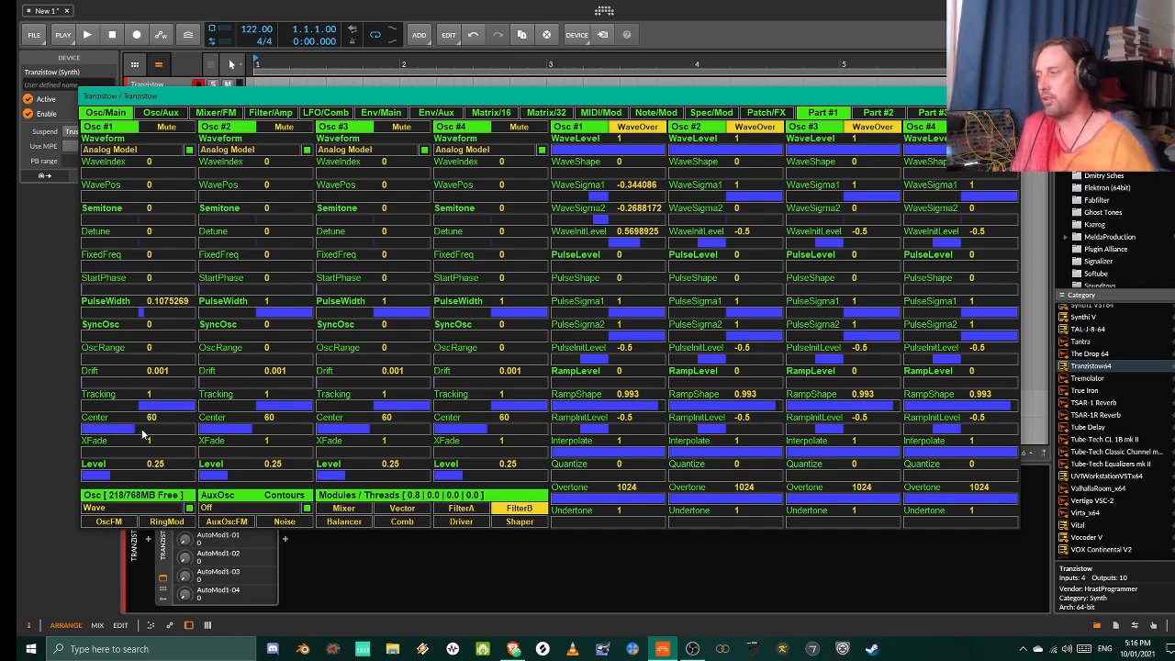
- Start loading a sample for Osc #1 and browse the computer's drives to the Samples folder
click(119, 128)
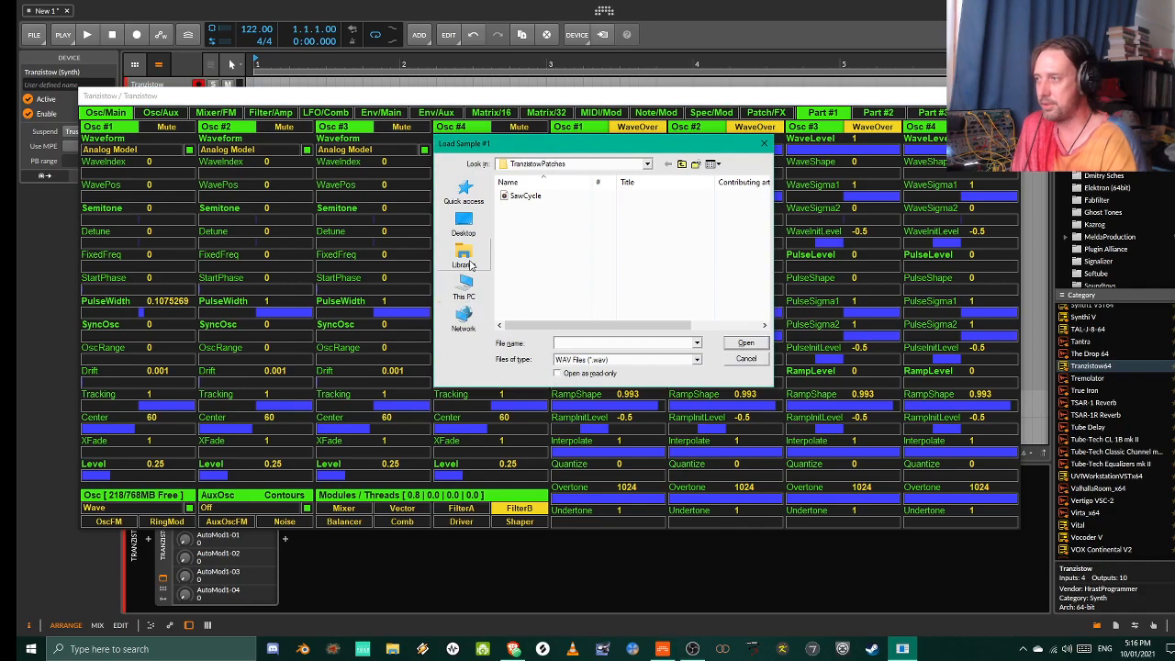
click(465, 257)
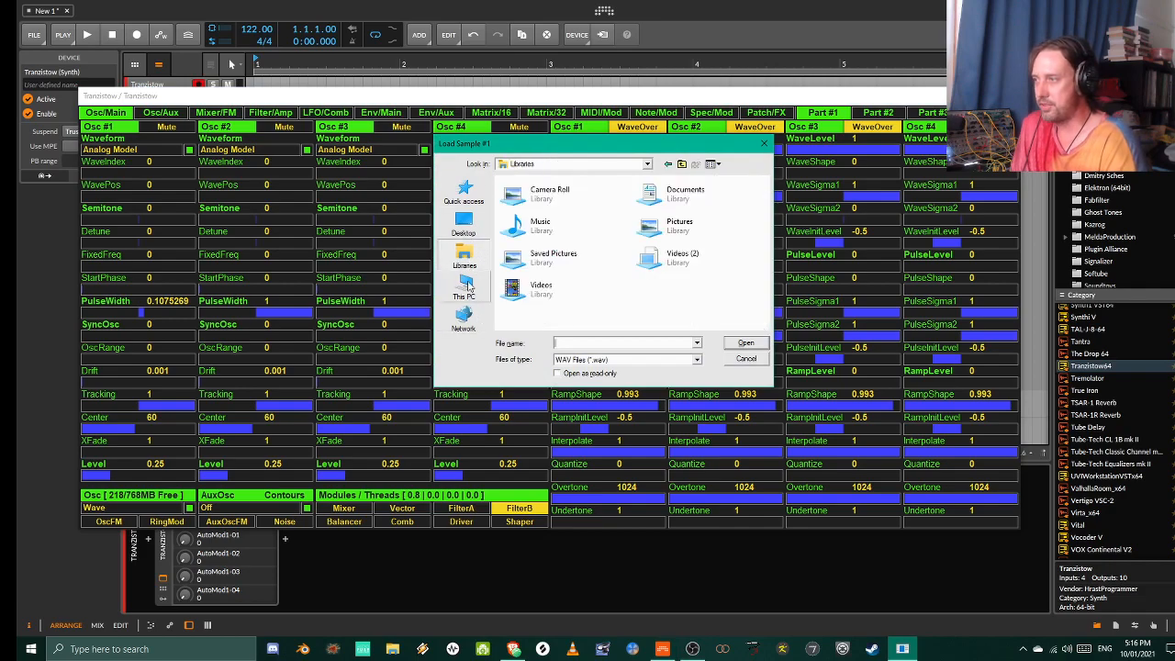
click(465, 286)
scroll(533, 275, down, 5)
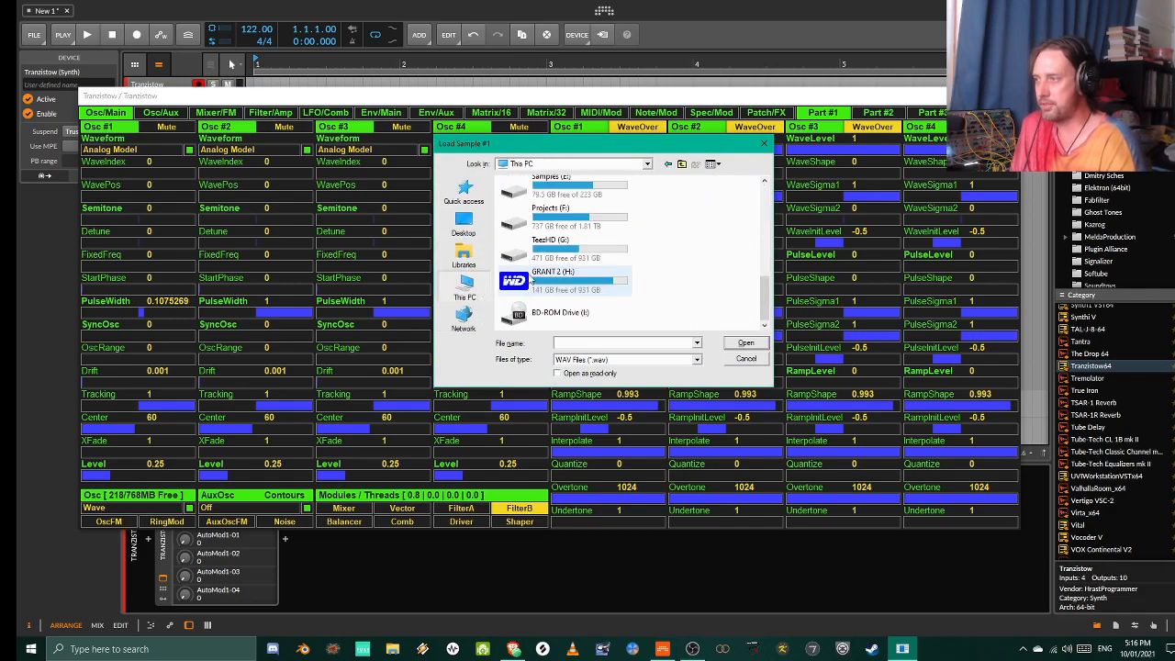
double_click(540, 220)
scroll(520, 275, down, 6)
double_click(535, 254)
scroll(539, 275, down, 5)
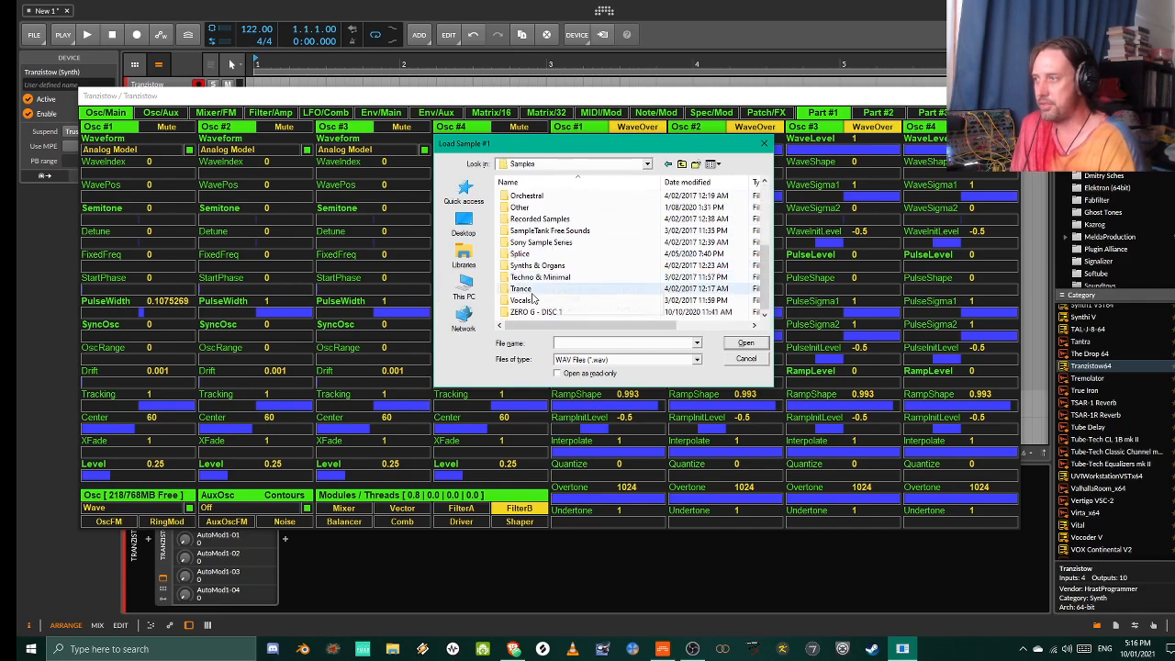
- Load Badman_Sound_Rasta_FX_PL from the Rasta Vocal samples folder inside Vocals into Osc #1
double_click(520, 300)
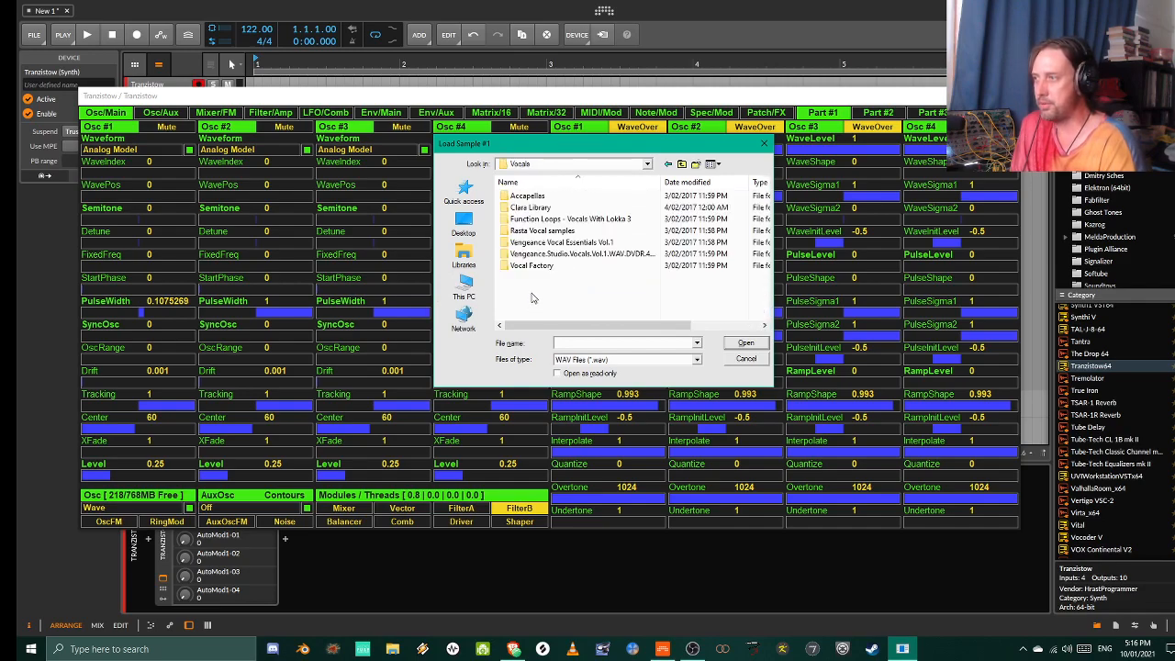
double_click(542, 230)
click(549, 220)
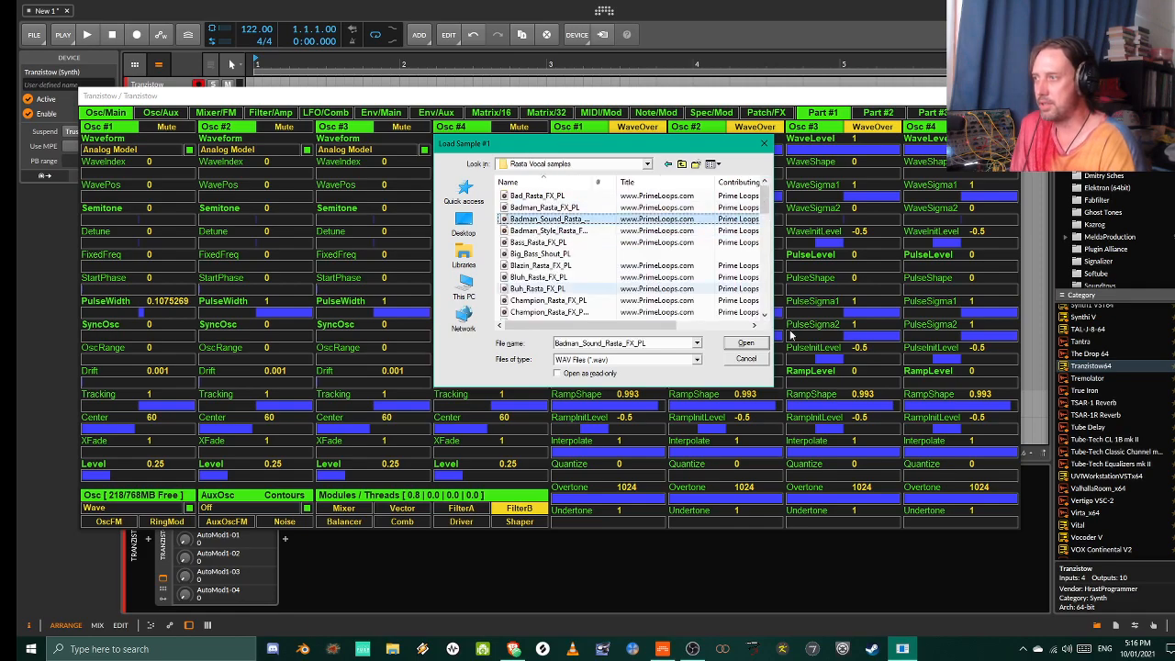
click(745, 342)
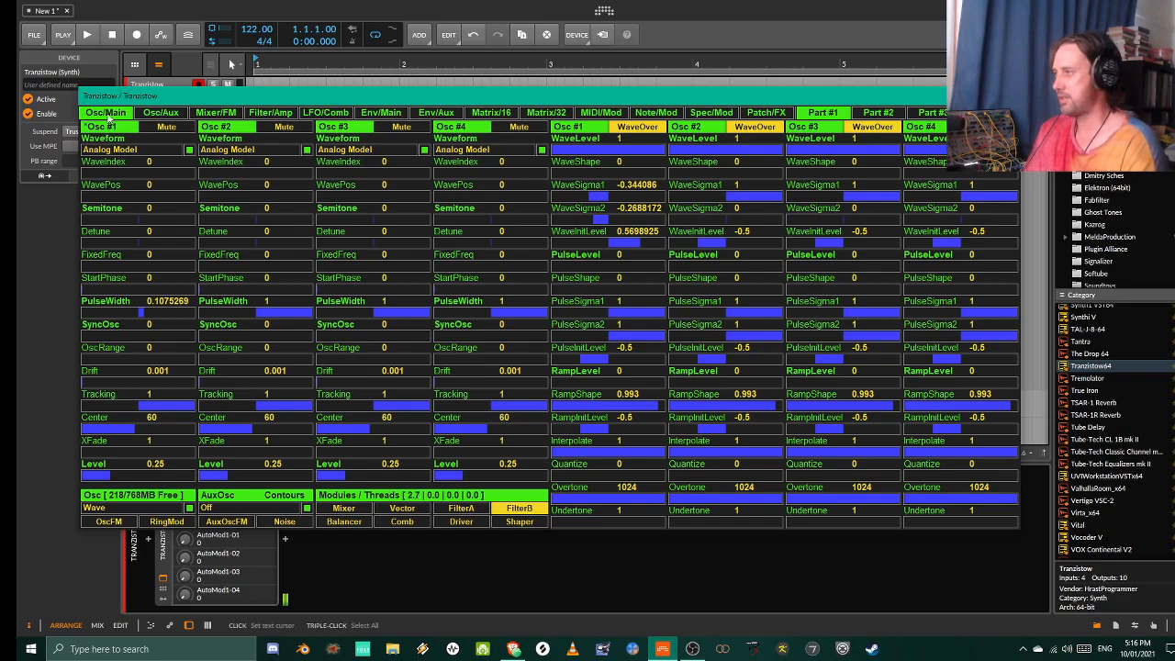
- Raise the Osc #1 SampleLevel to about 0.94 on the alternate Osc/Main page
click(105, 113)
click(108, 477)
drag(108, 478, 190, 475)
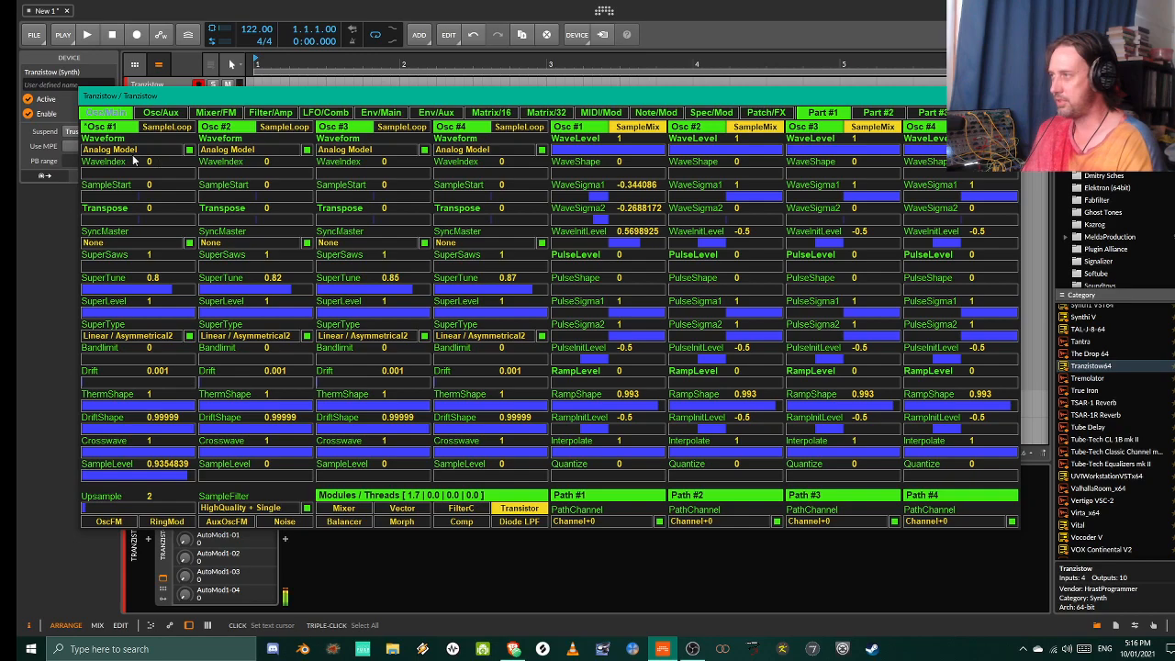
- Return to the first Osc/Main page and lower the Osc #1 Level to 0
click(110, 112)
click(158, 475)
drag(158, 475, 74, 479)
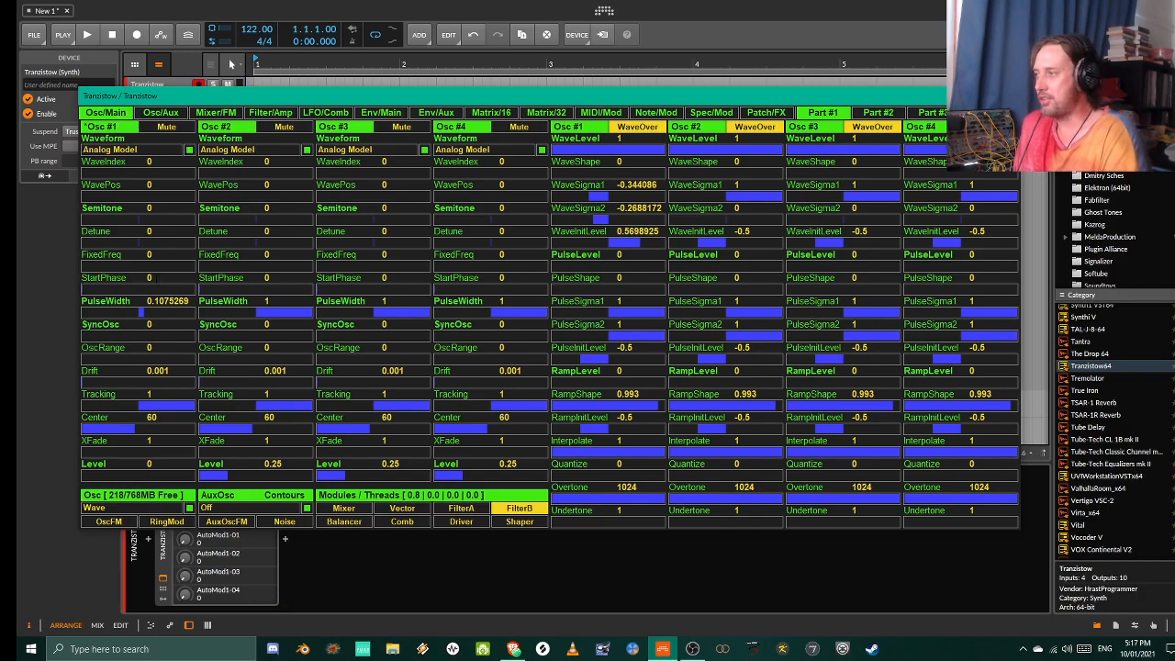
- Try Center at 19 on Osc #1, restore it to 60 and try XFade, leaving it at 1
drag(136, 430, 97, 433)
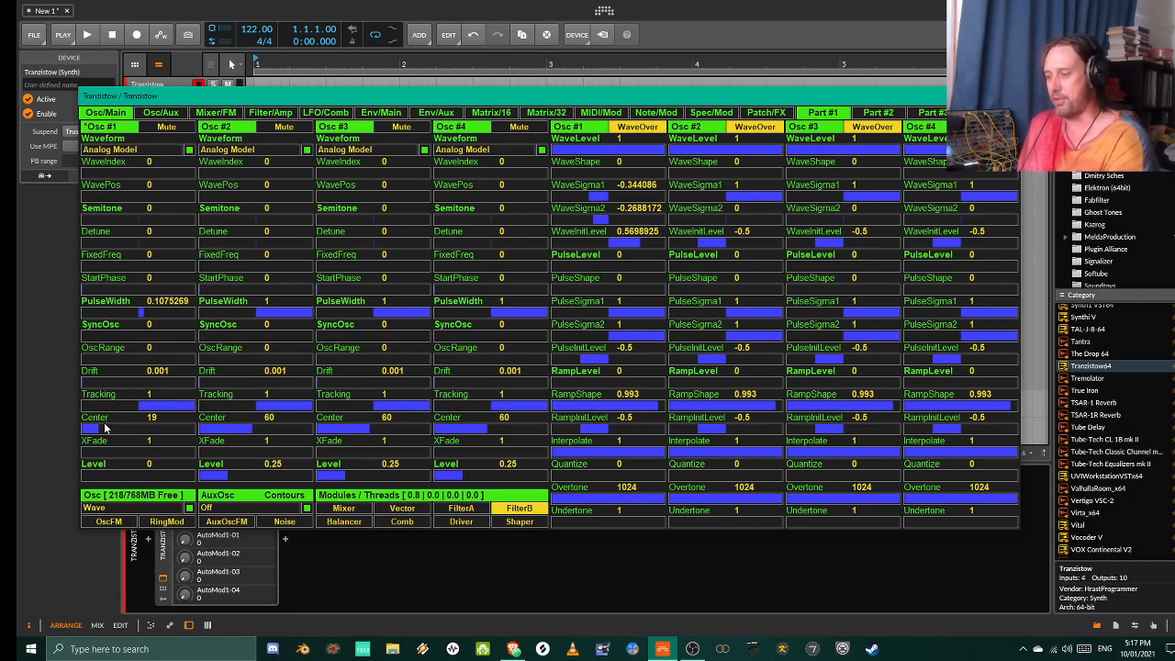
double_click(127, 430)
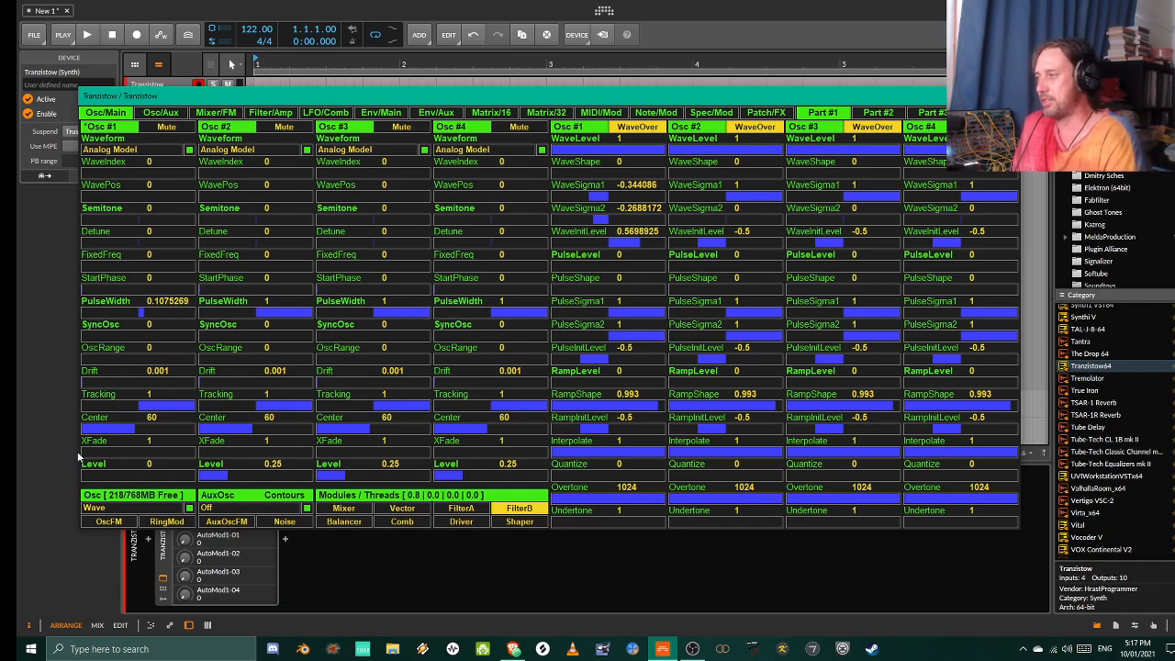
mouse_move(85, 451)
mouse_down()
mouse_move(128, 459)
mouse_move(65, 453)
mouse_up()
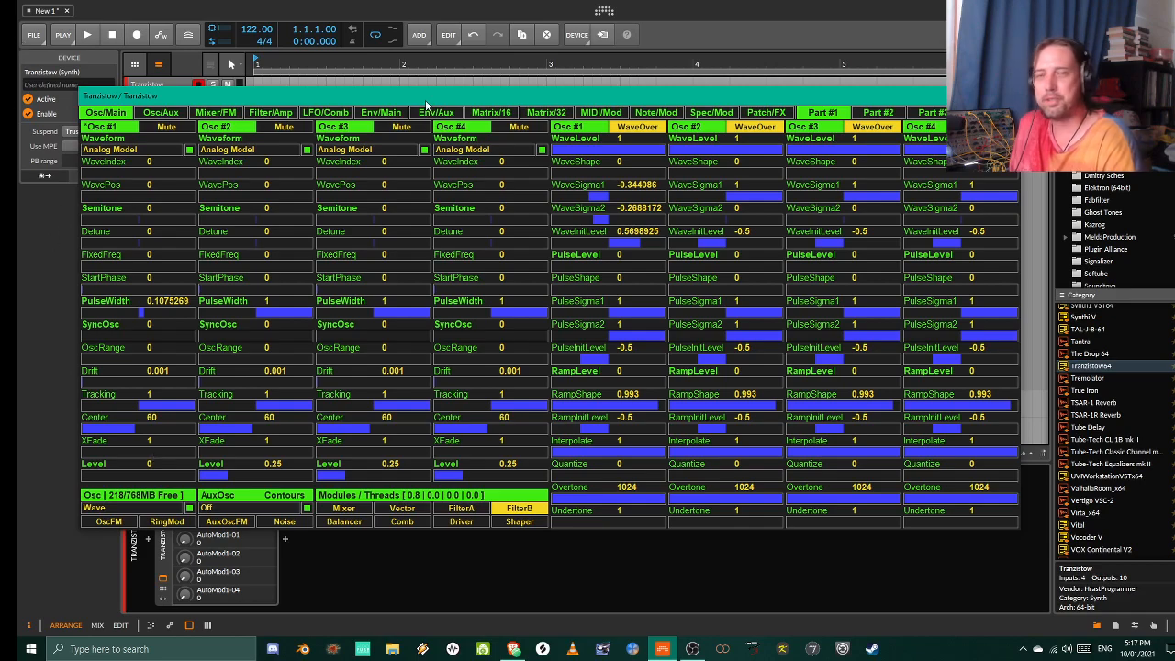
- Review SampleStart and Transpose for Osc #1 on the alternate Osc/Main page, and switch back to the first page
click(119, 112)
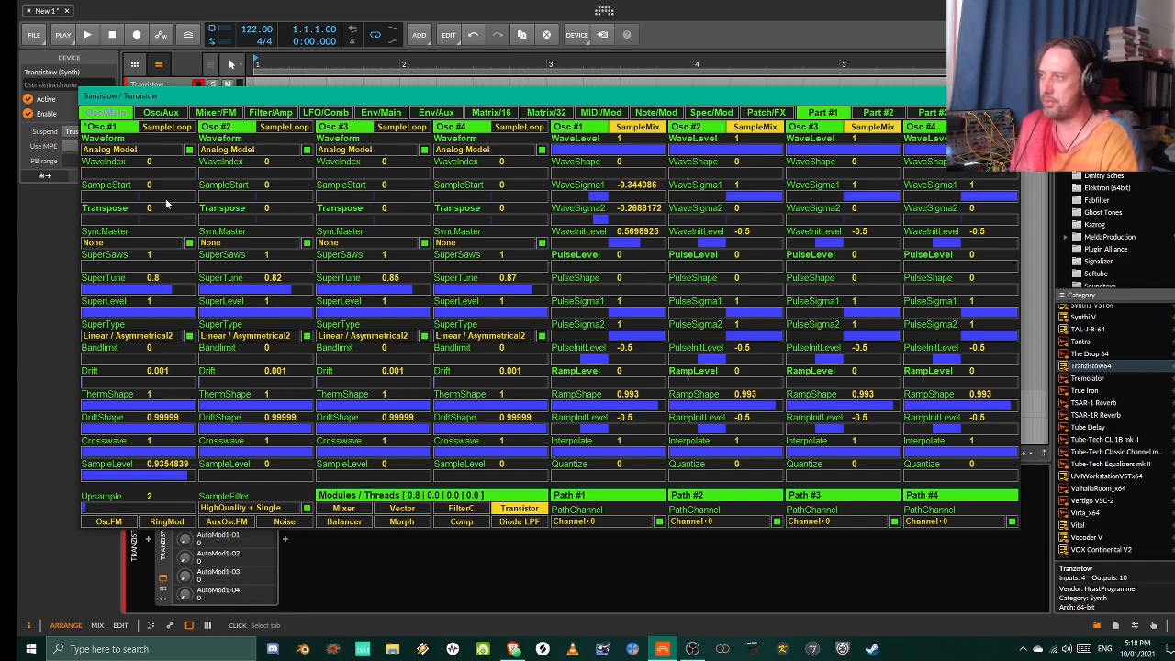
drag(149, 197, 138, 221)
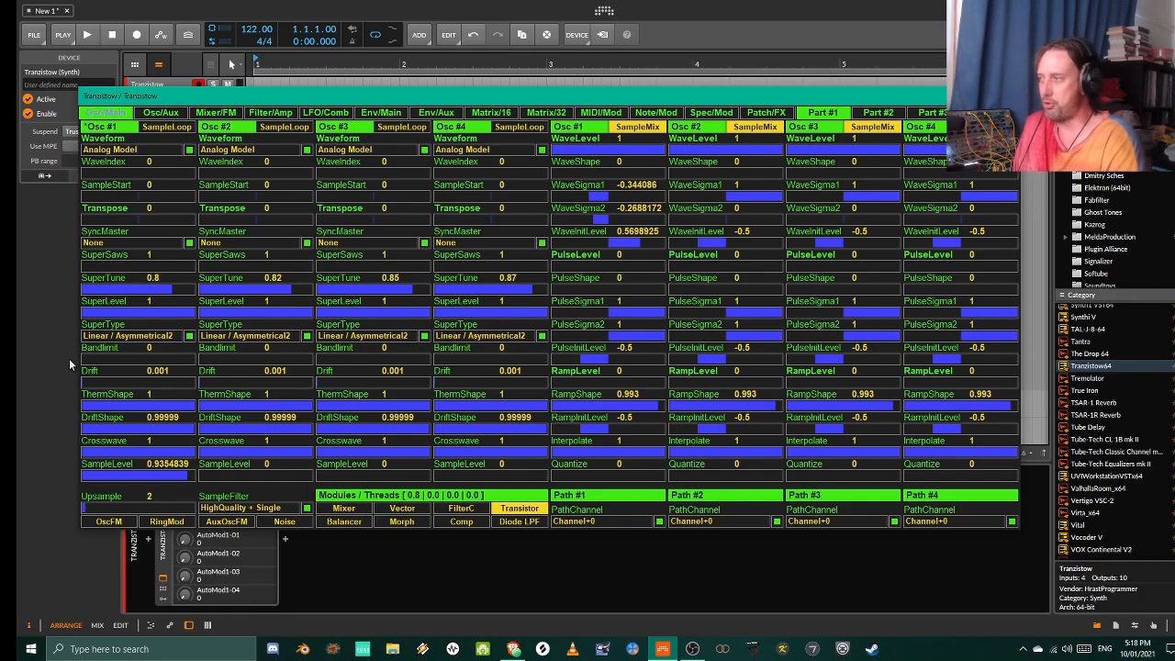
click(119, 115)
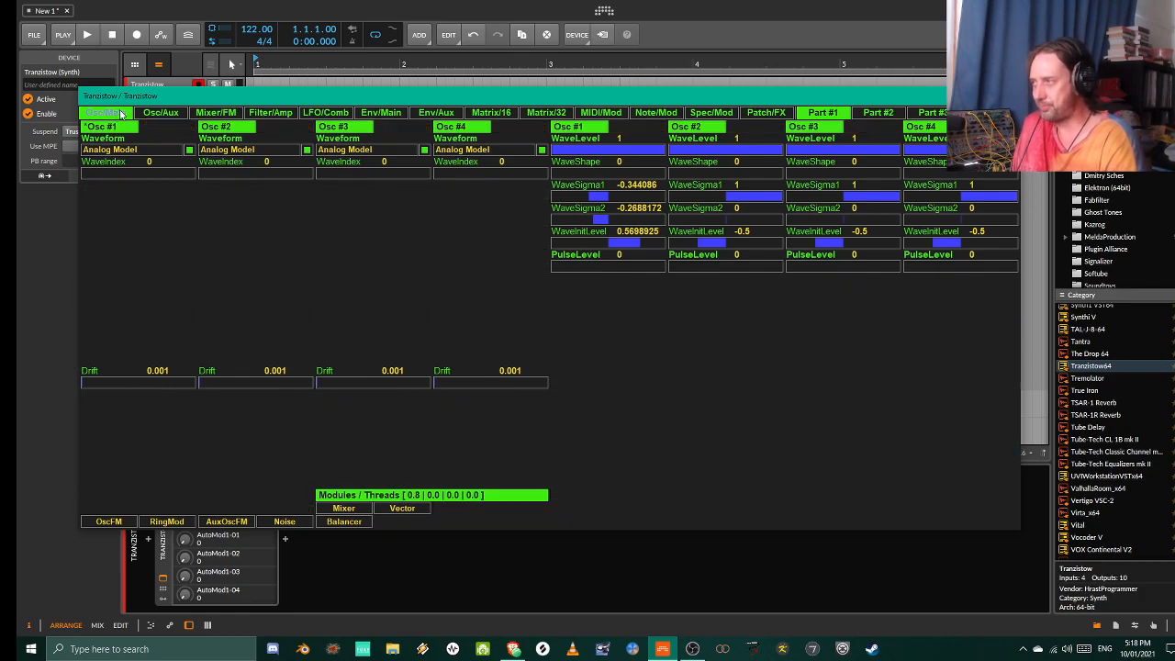
- Switch the Osc #1 oscillator mode to SuperSaw and raise its Level to about 0.51 on the first Osc/Main page
click(129, 512)
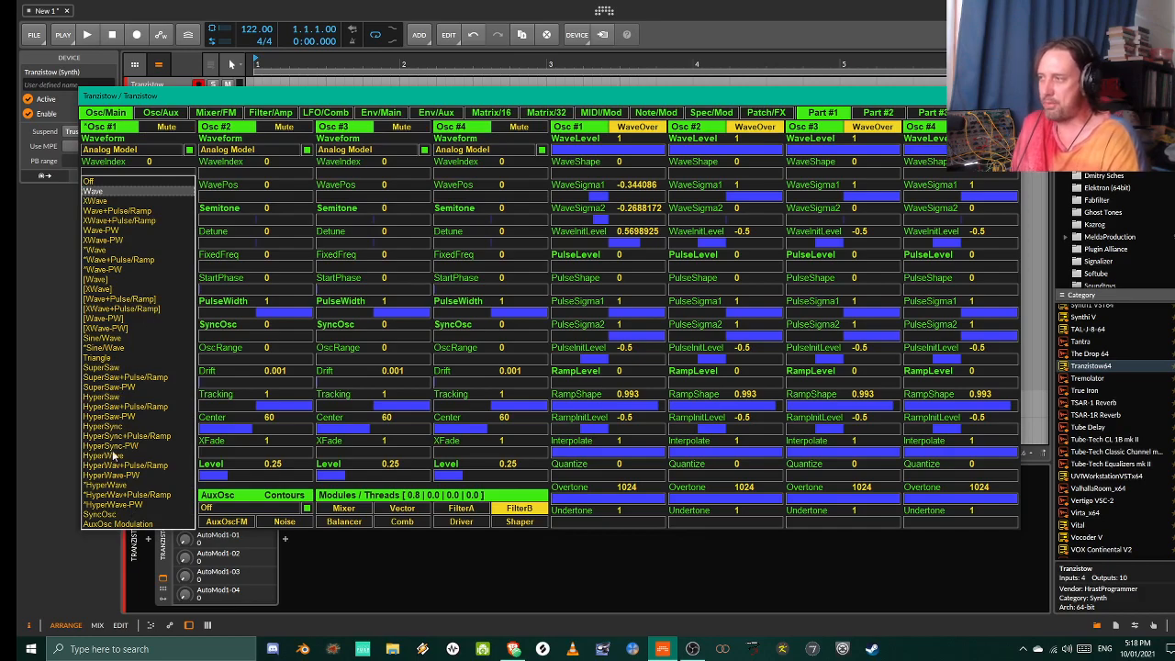
click(103, 367)
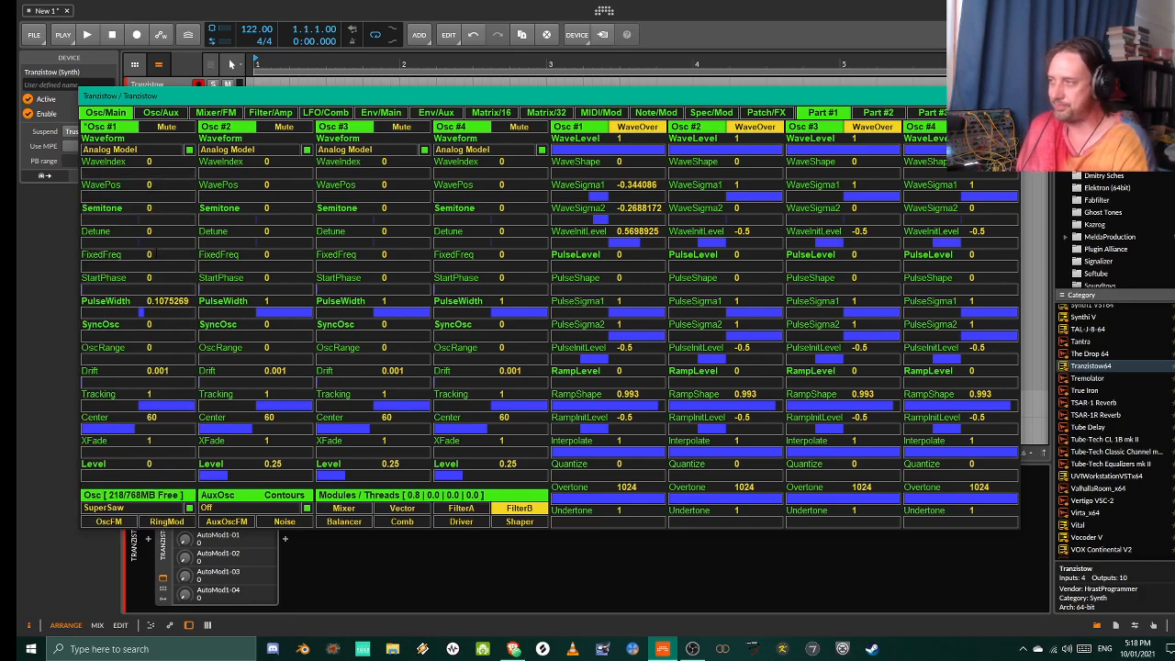
click(104, 112)
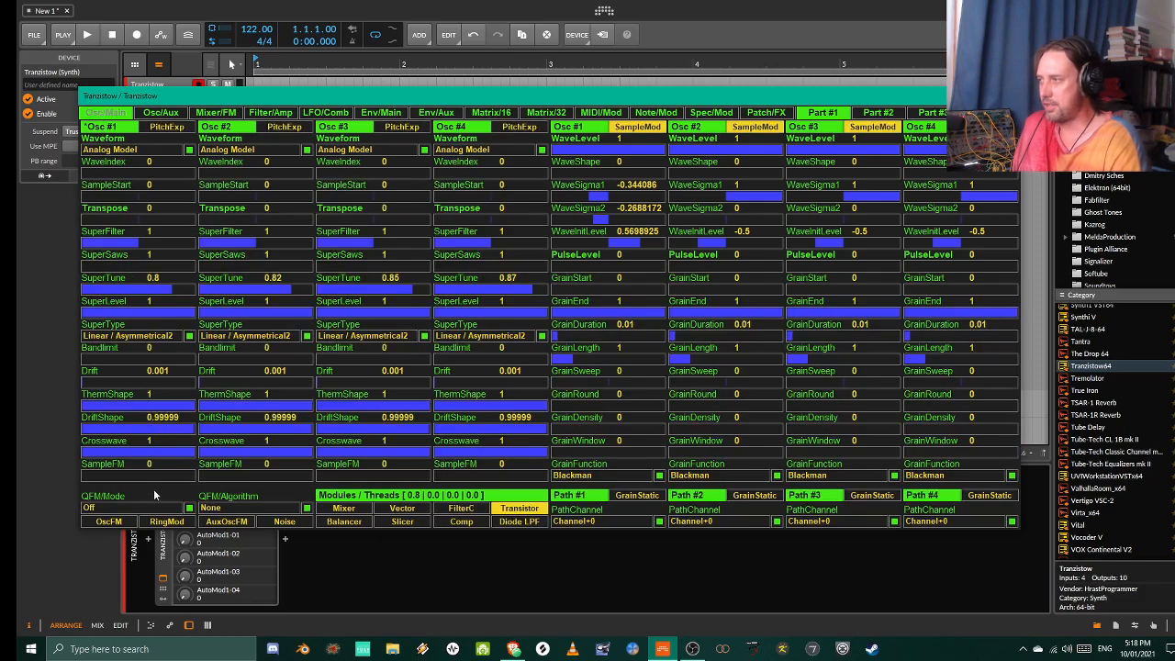
click(92, 115)
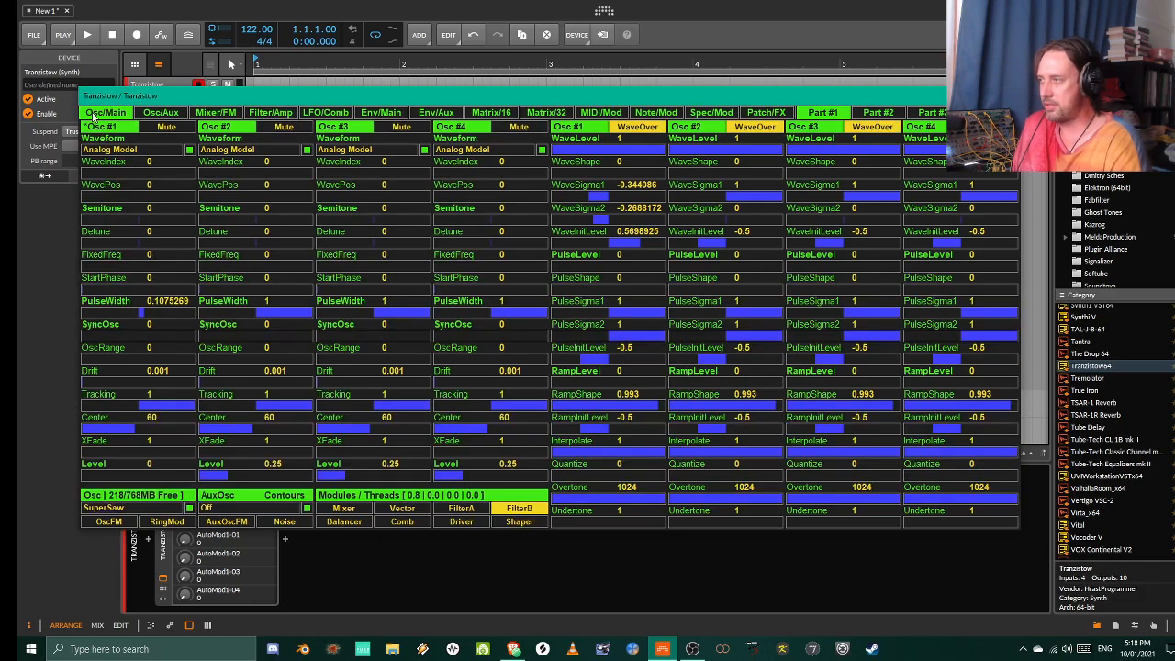
drag(94, 475, 143, 478)
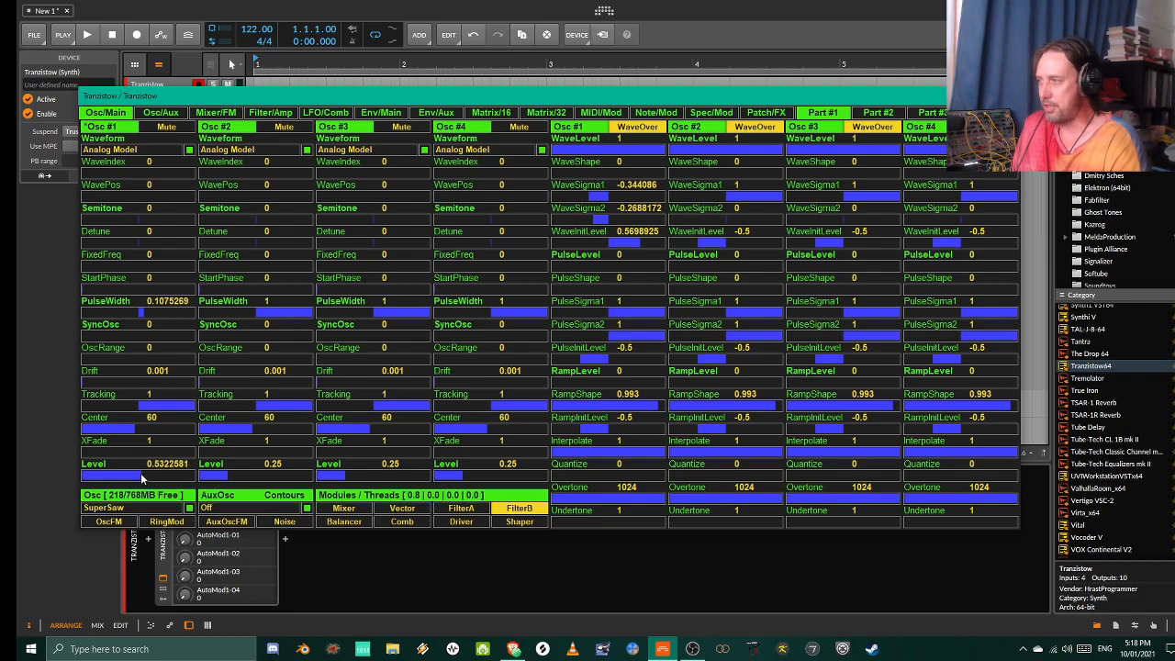
- On the alternate Osc/Main page, set Osc #1 SuperSaws to 7, SuperTune to about 0.95 and SuperLevel to about 0.99
click(105, 112)
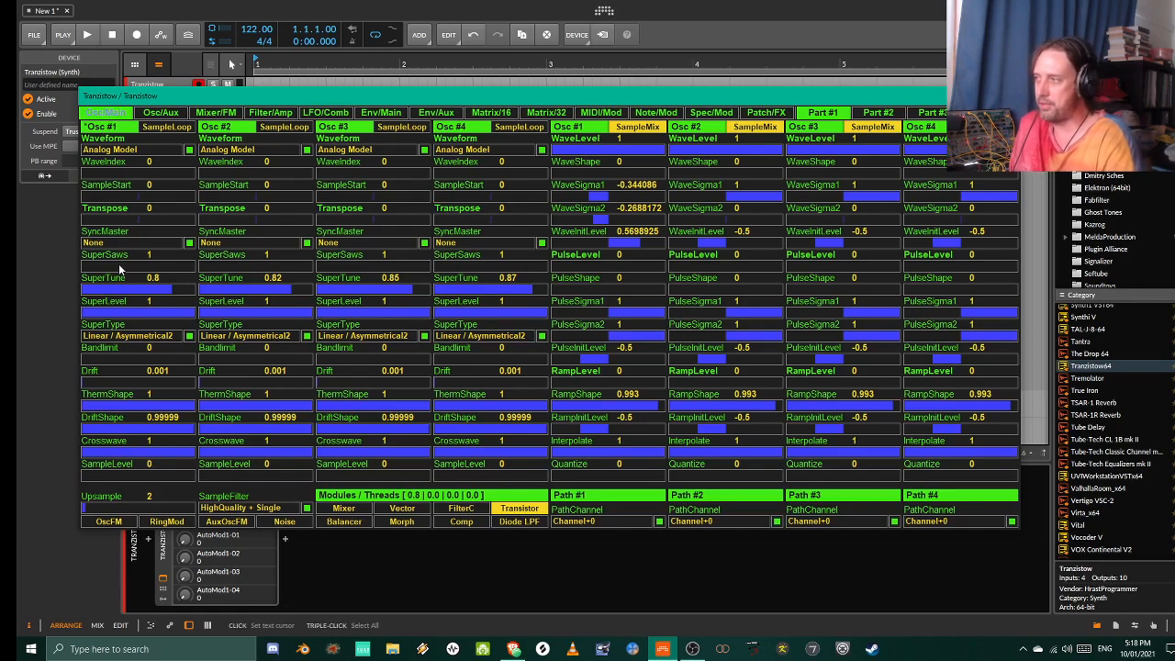
mouse_move(88, 264)
mouse_down()
mouse_move(197, 269)
mouse_move(75, 272)
mouse_move(106, 272)
mouse_move(94, 271)
mouse_up()
drag(166, 291, 193, 291)
drag(105, 266, 127, 267)
mouse_move(190, 296)
mouse_down()
mouse_move(92, 294)
mouse_move(191, 295)
mouse_move(171, 318)
mouse_move(58, 317)
mouse_move(195, 317)
mouse_up()
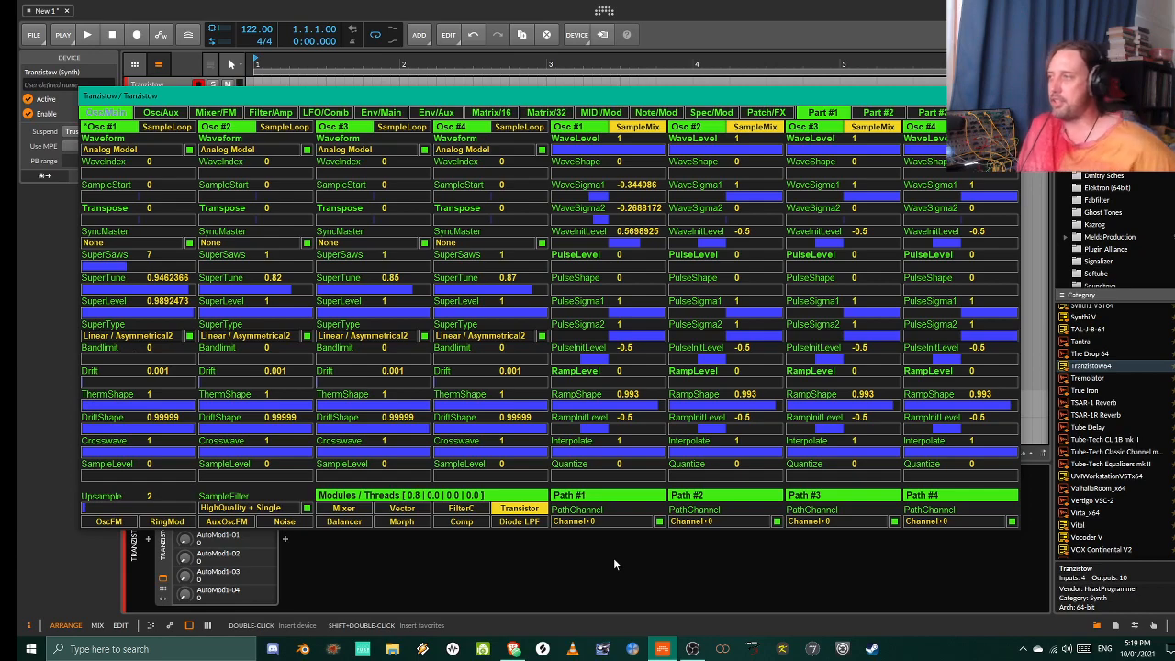
- Add Bitwig's Spectrum analyzer after Tranzistow in the device chain
drag(608, 95, 608, 10)
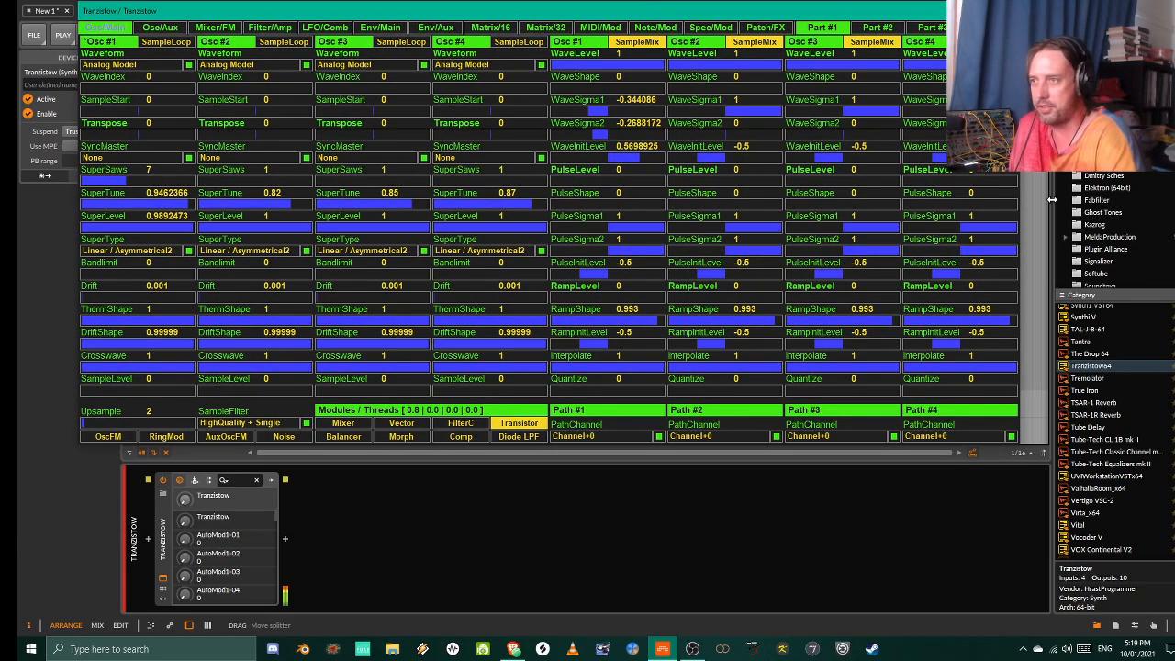
scroll(1106, 514, down, 5)
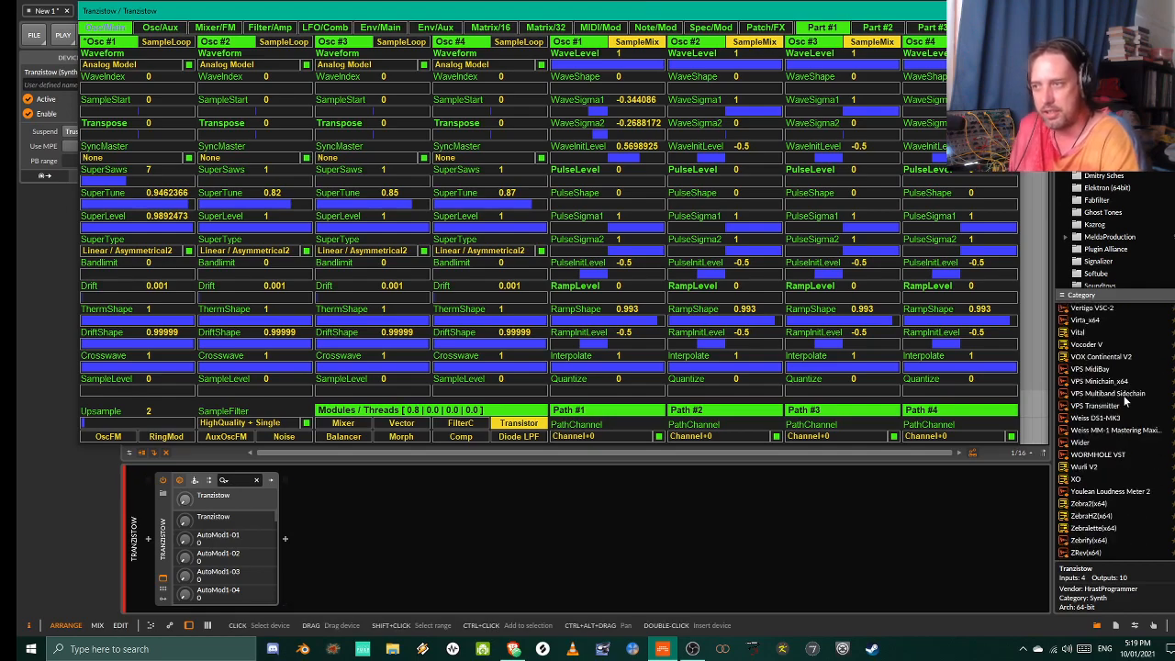
scroll(1106, 537, up, 4)
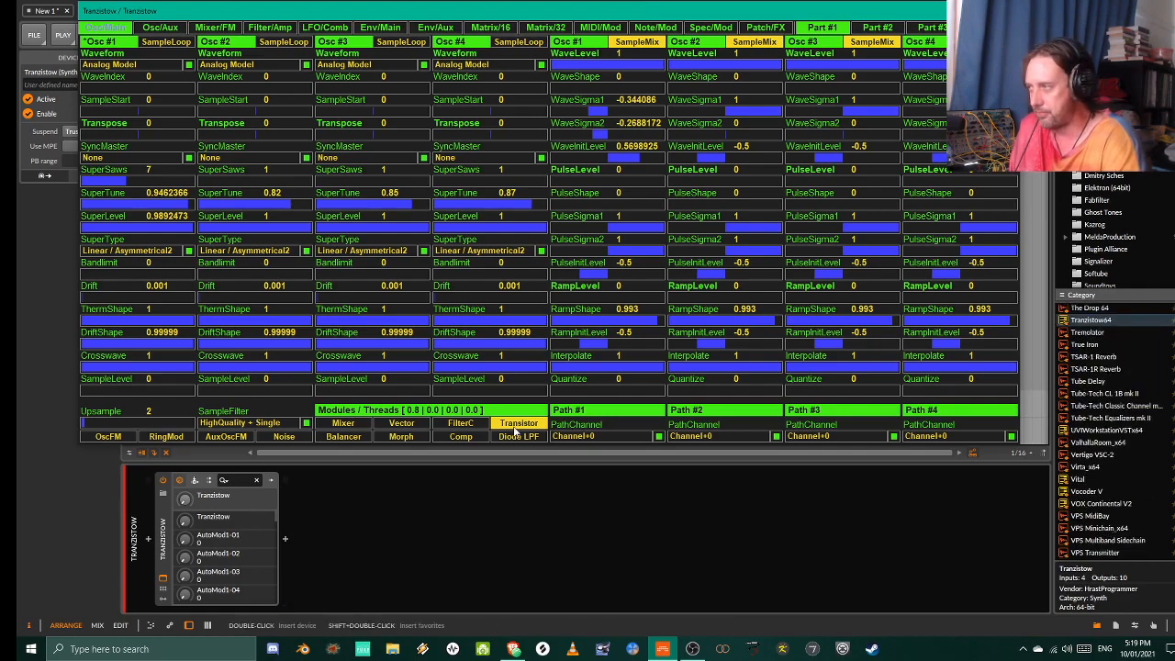
click(1101, 115)
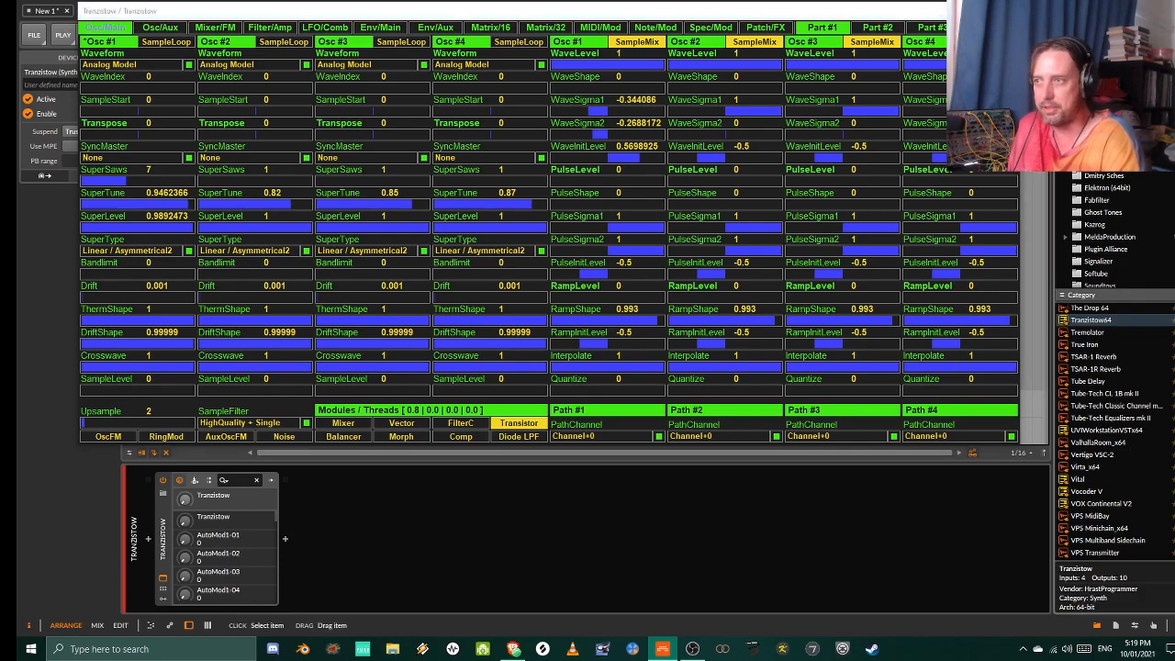
double_click(1093, 420)
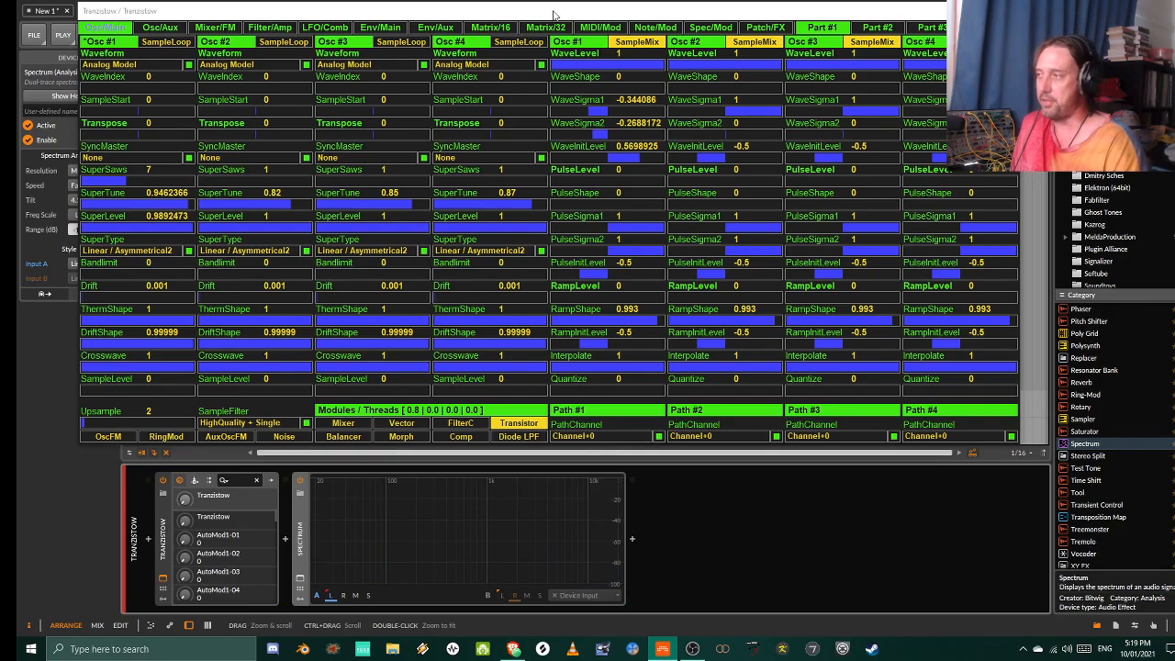
- Reposition the Tranzistow window so the Spectrum device in the chain stays uncovered
drag(553, 11, 542, 103)
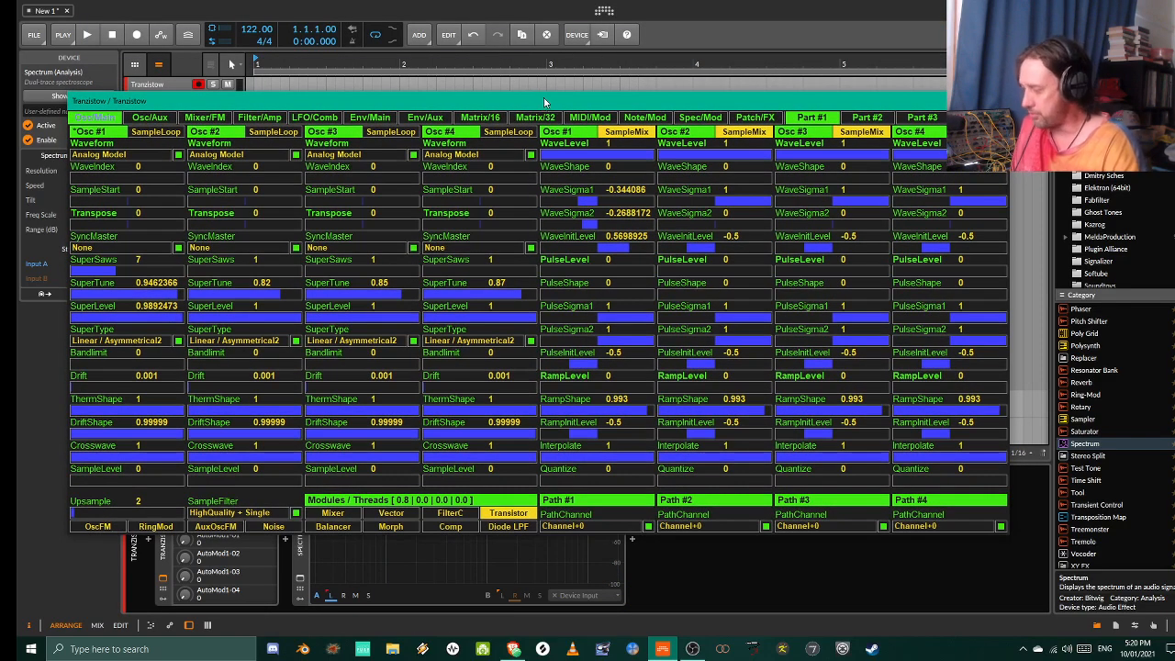
drag(544, 103, 593, 63)
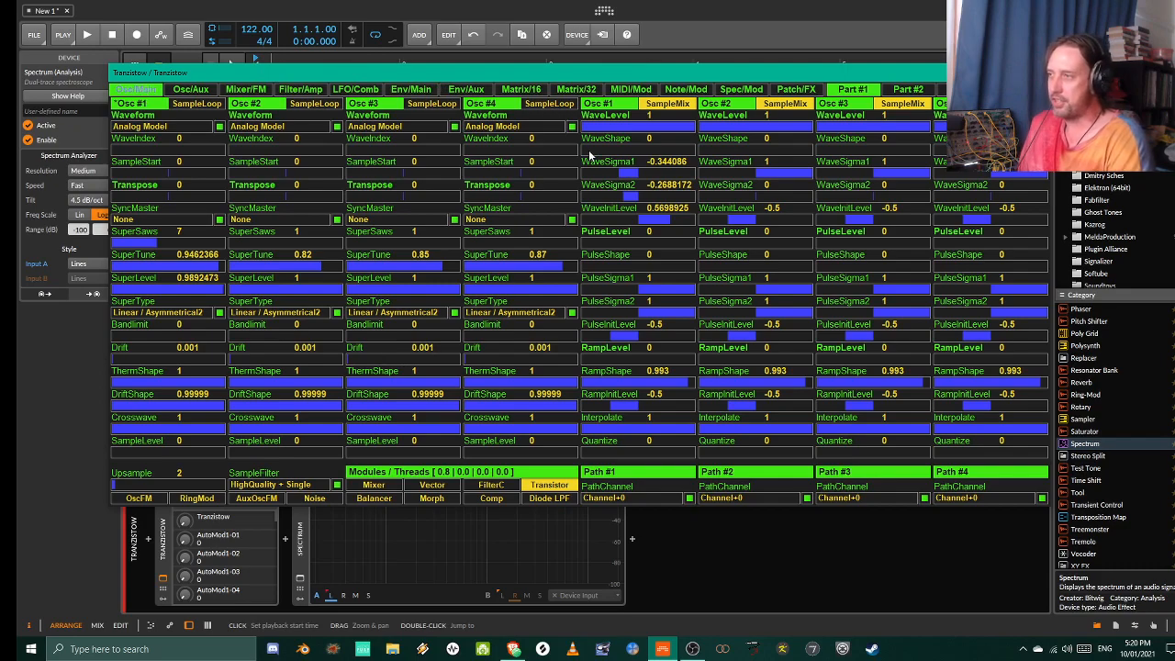
drag(580, 75, 555, 18)
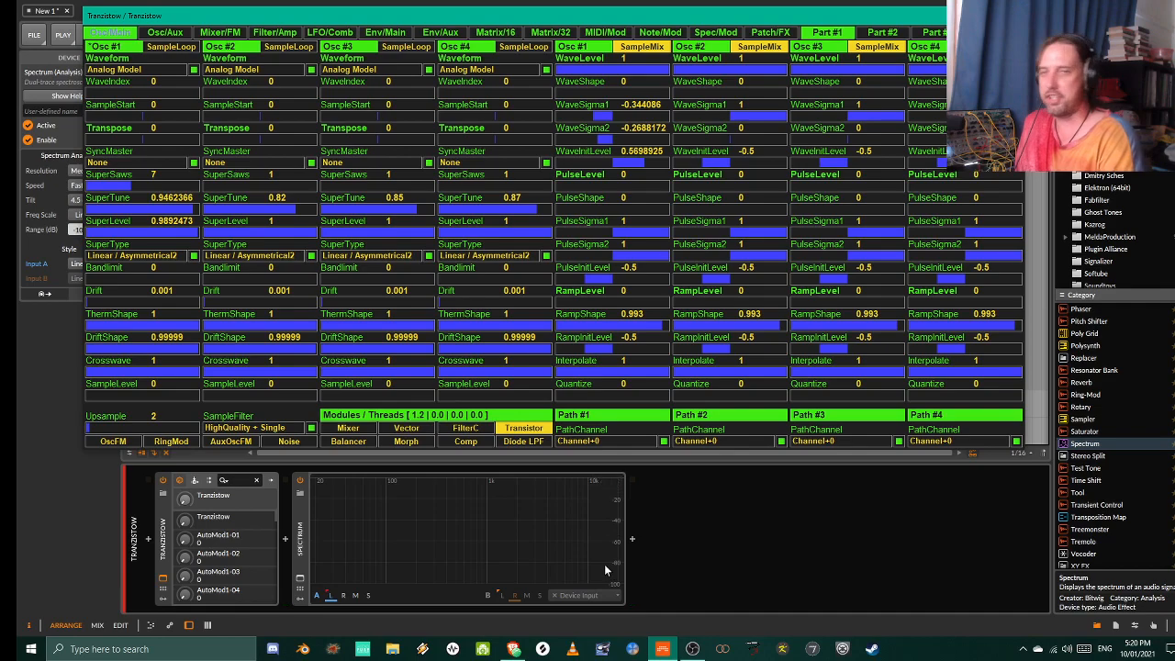
- Try the HyperSaw mode on Osc #1 from the first Osc/Main page and switch back to SuperSaw
click(110, 33)
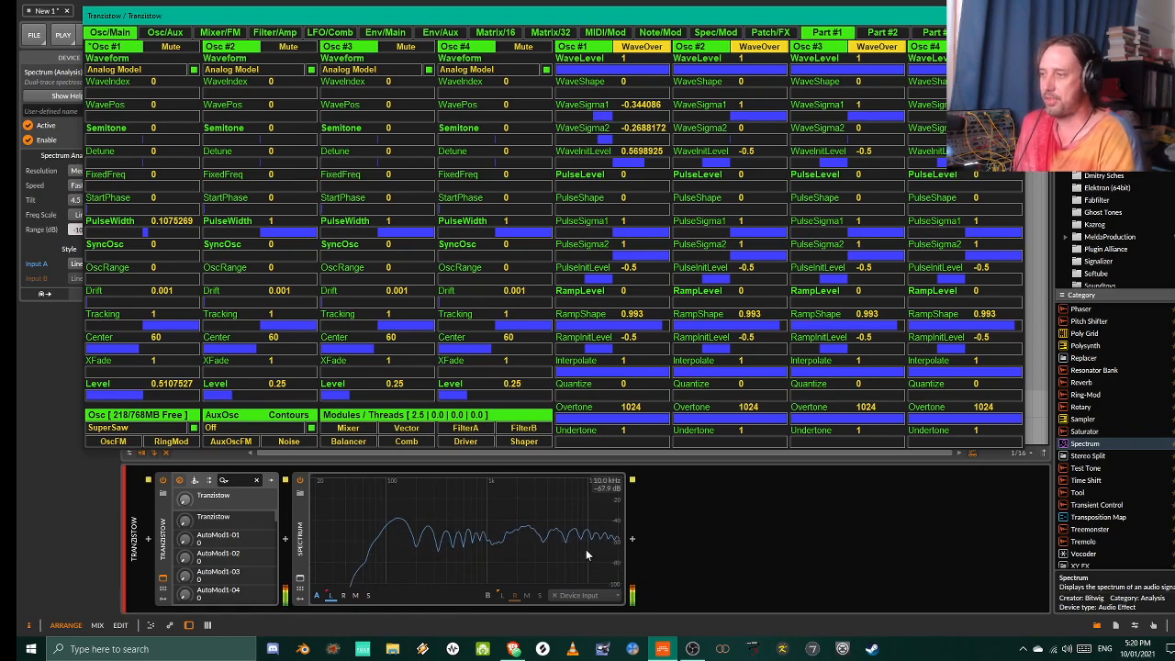
click(138, 427)
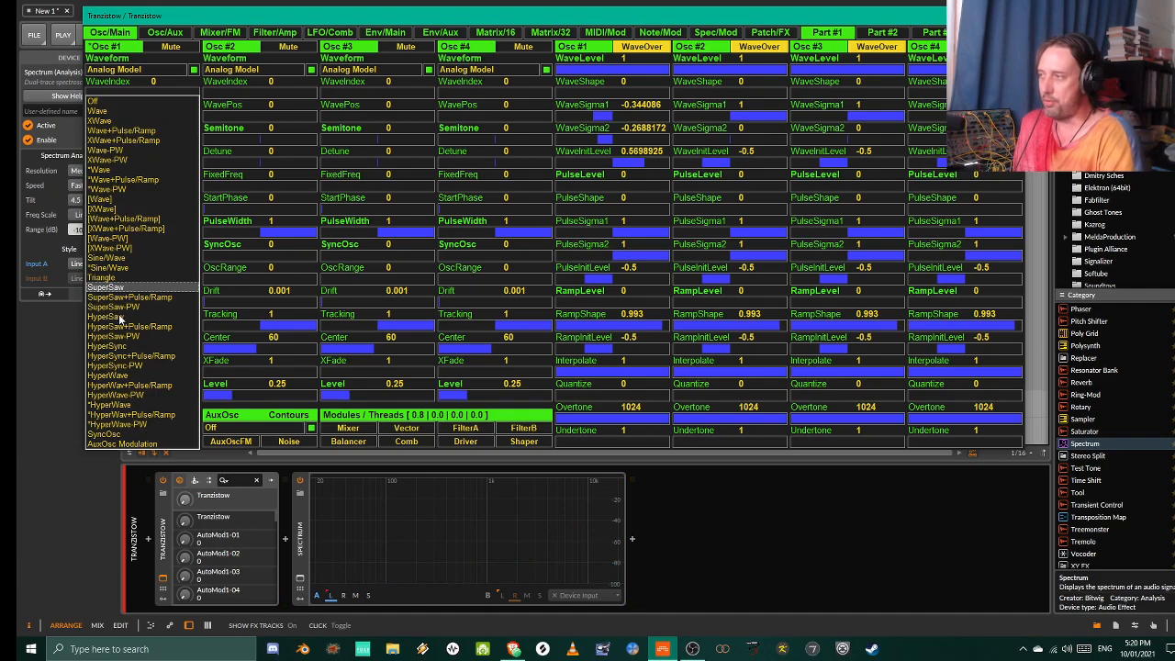
click(117, 317)
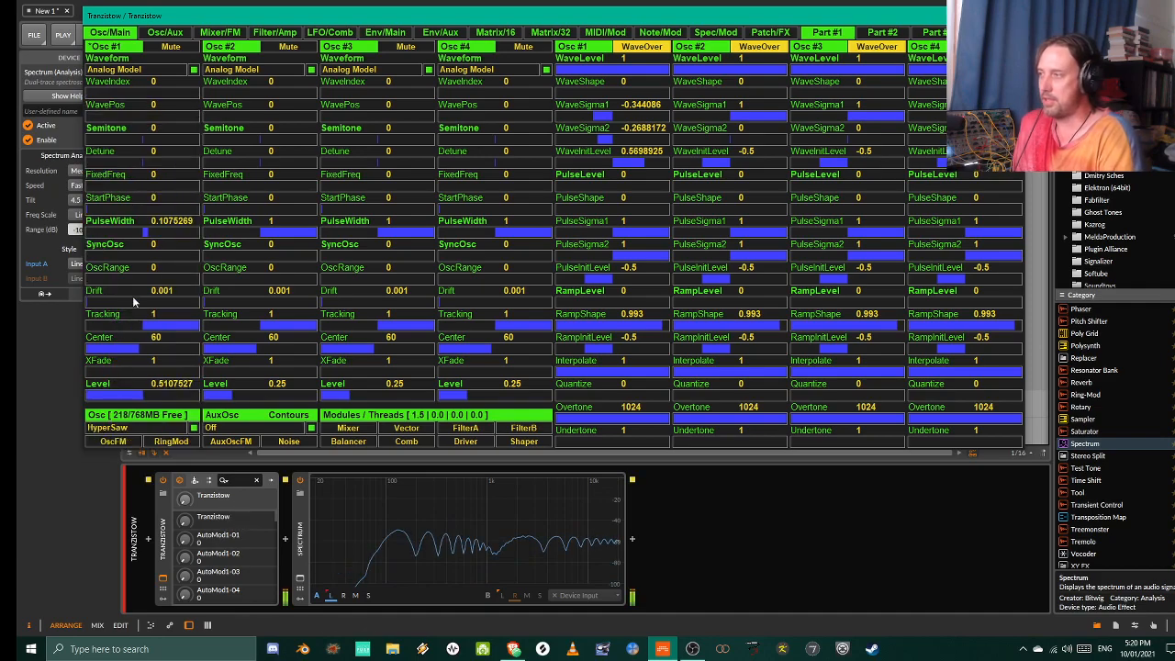
click(137, 428)
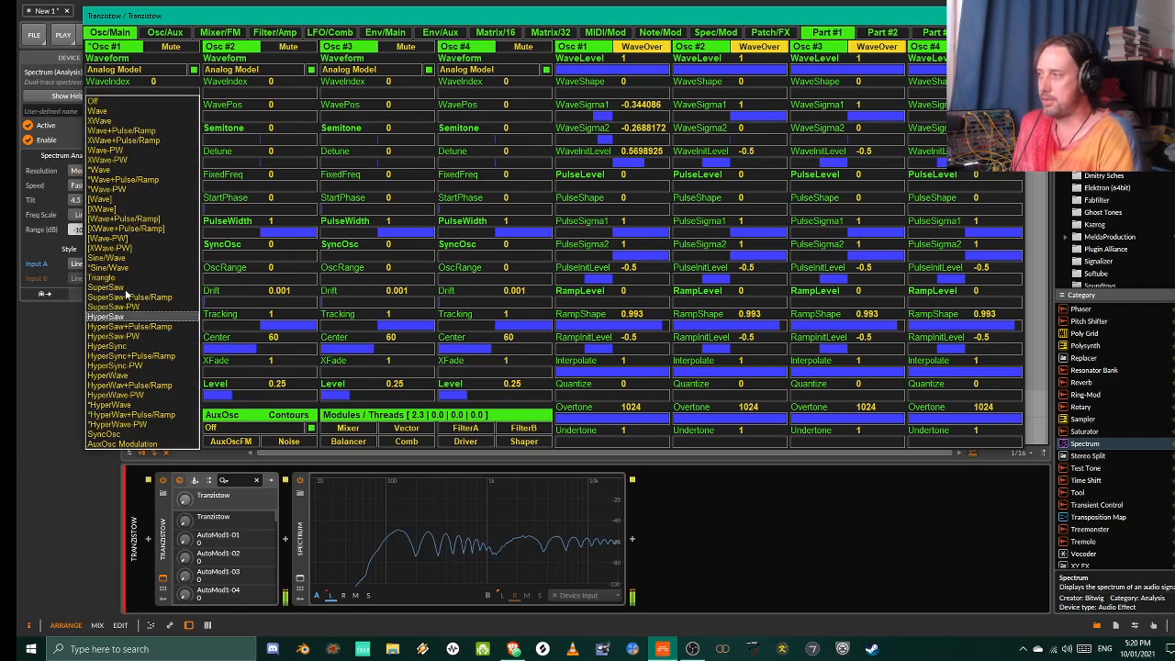
click(124, 290)
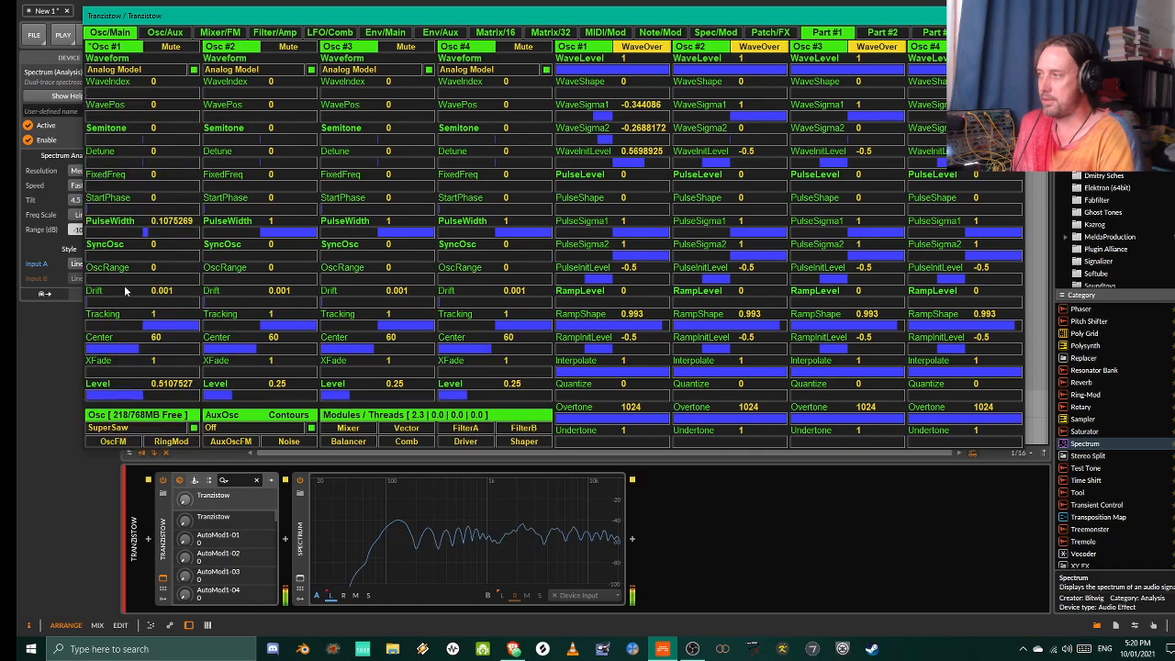
- Lower Osc #1 SuperSaws to 1 on the alternate Osc/Main page and return to the first page
click(104, 32)
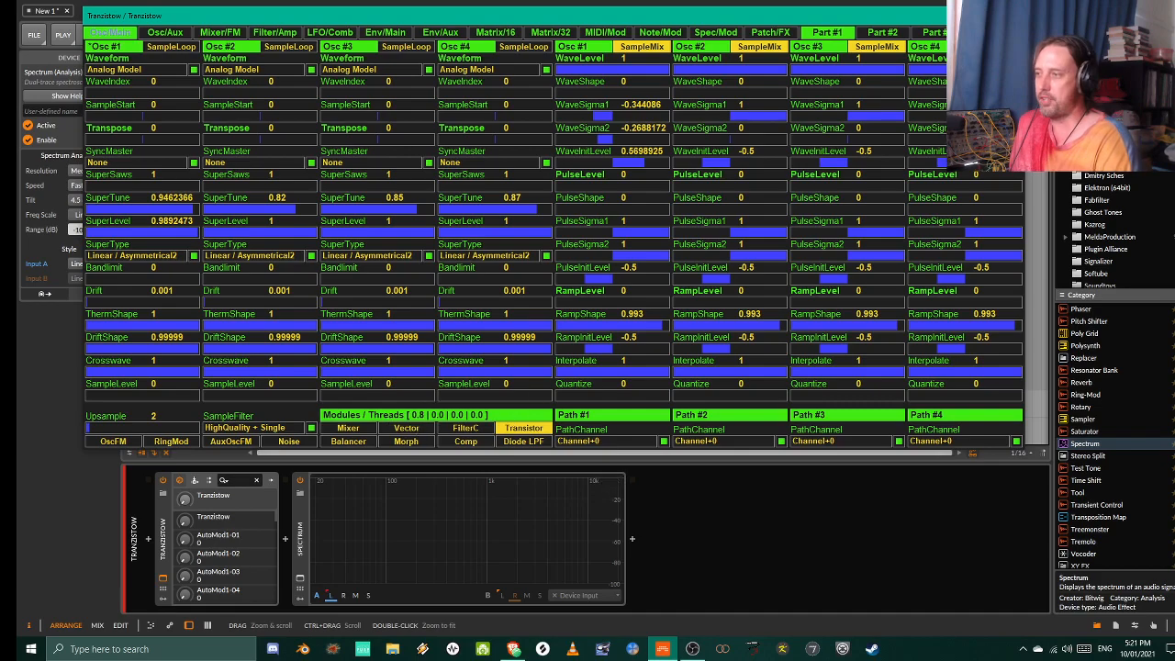
click(110, 35)
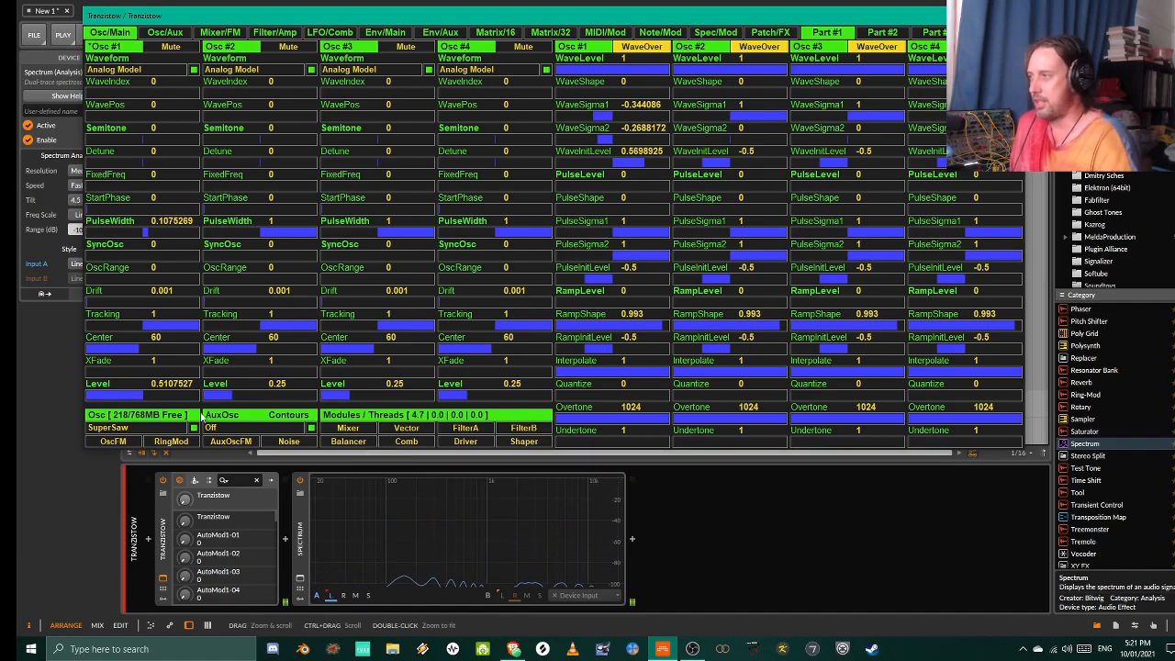
mouse_move(260, 14)
mouse_down()
mouse_move(261, 100)
mouse_move(261, 34)
mouse_up()
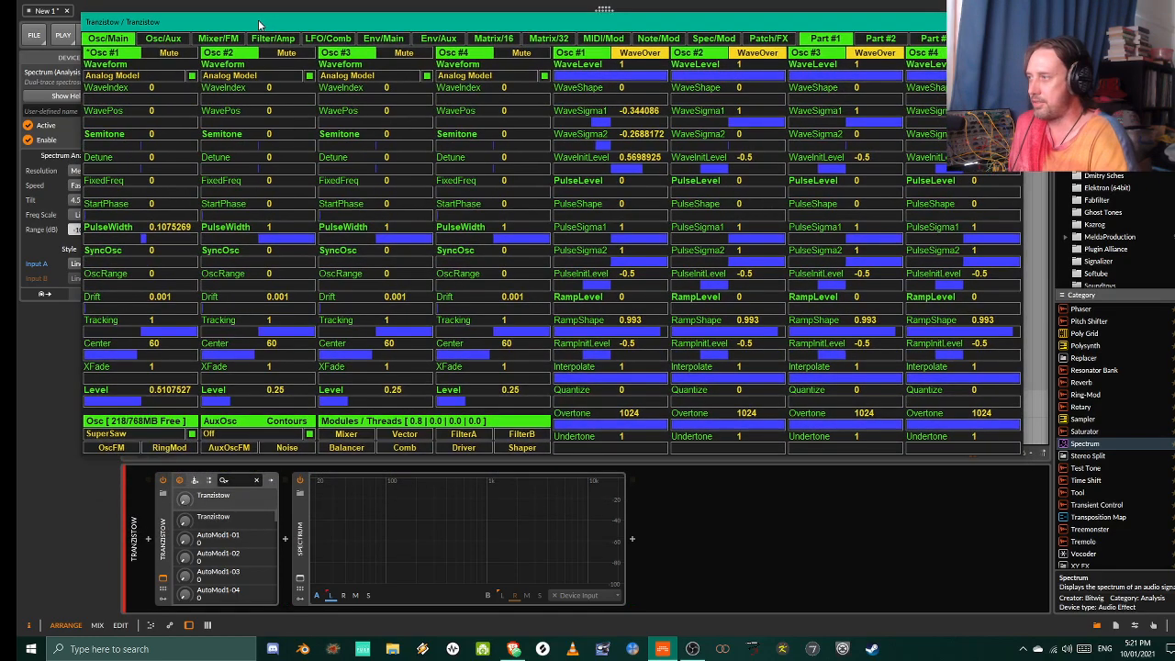
drag(259, 25, 261, 76)
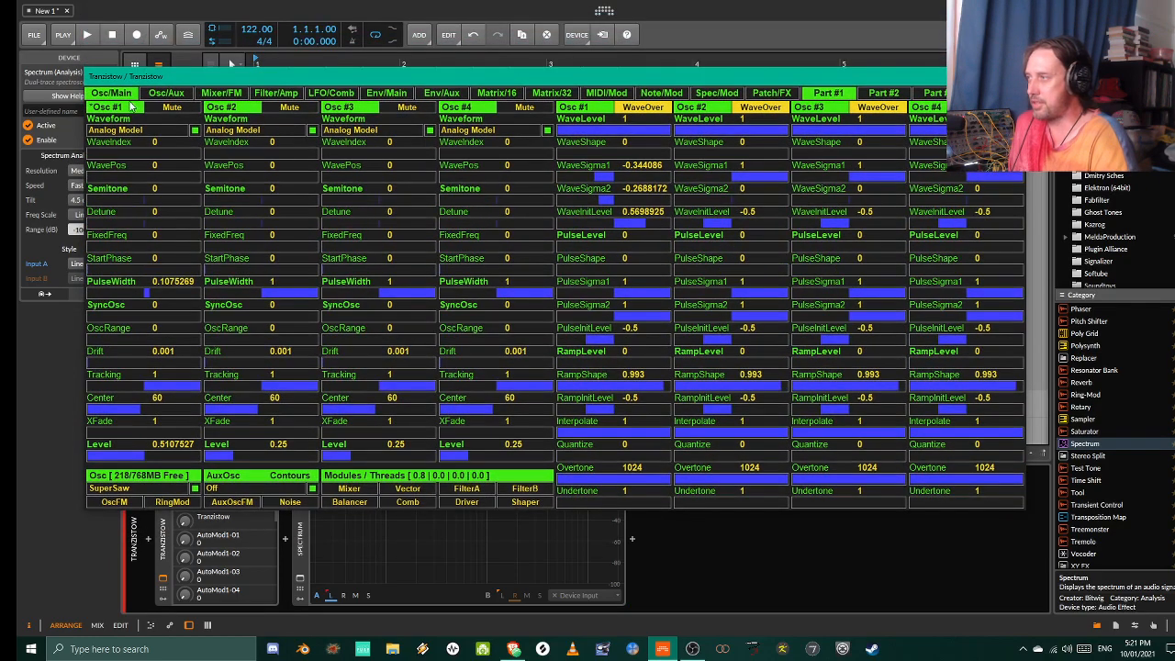
- Compare HyperSaw with SuperSaw on Osc #1 using a single saw, leaving the mode at SuperSaw
click(153, 488)
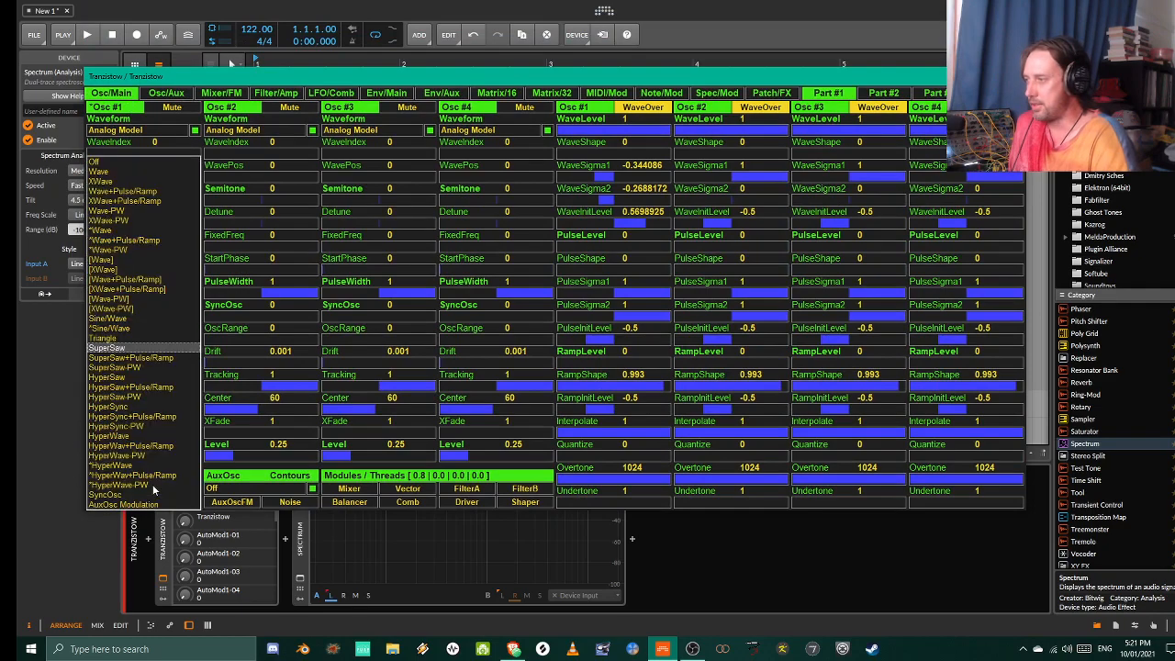
click(113, 379)
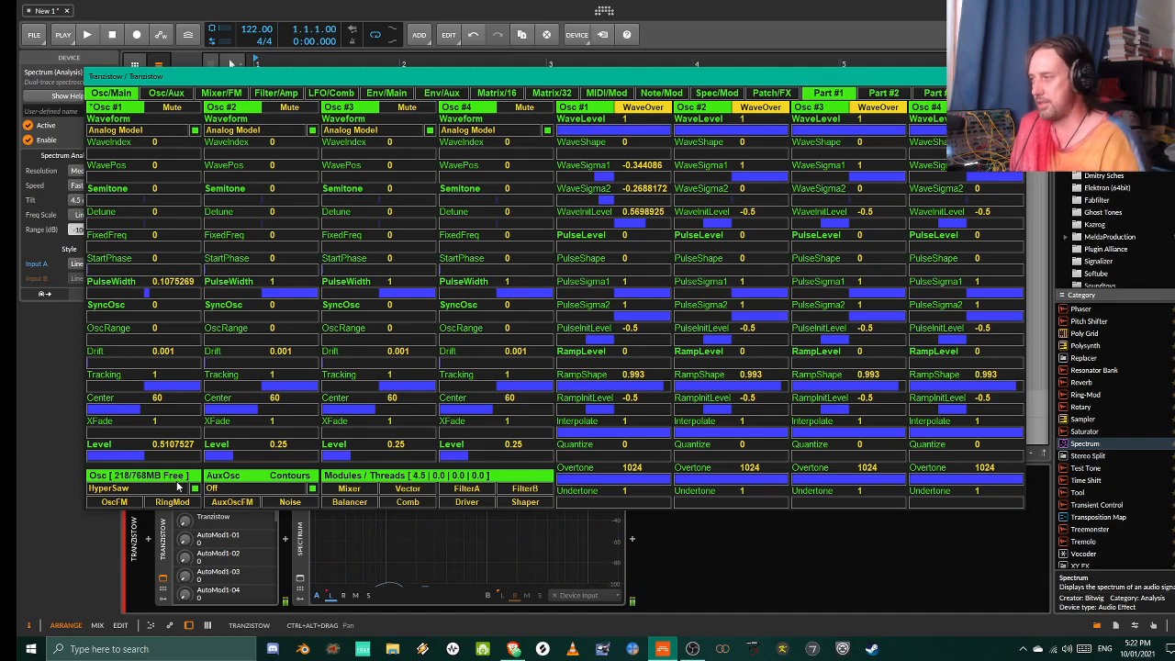
click(123, 492)
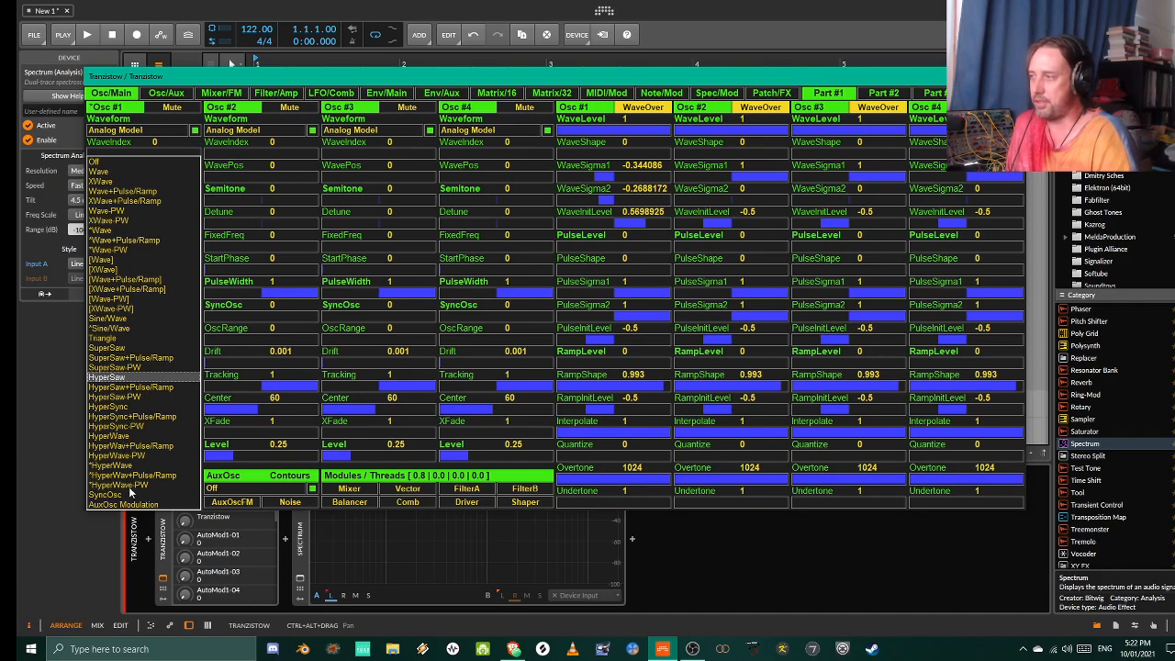
click(115, 348)
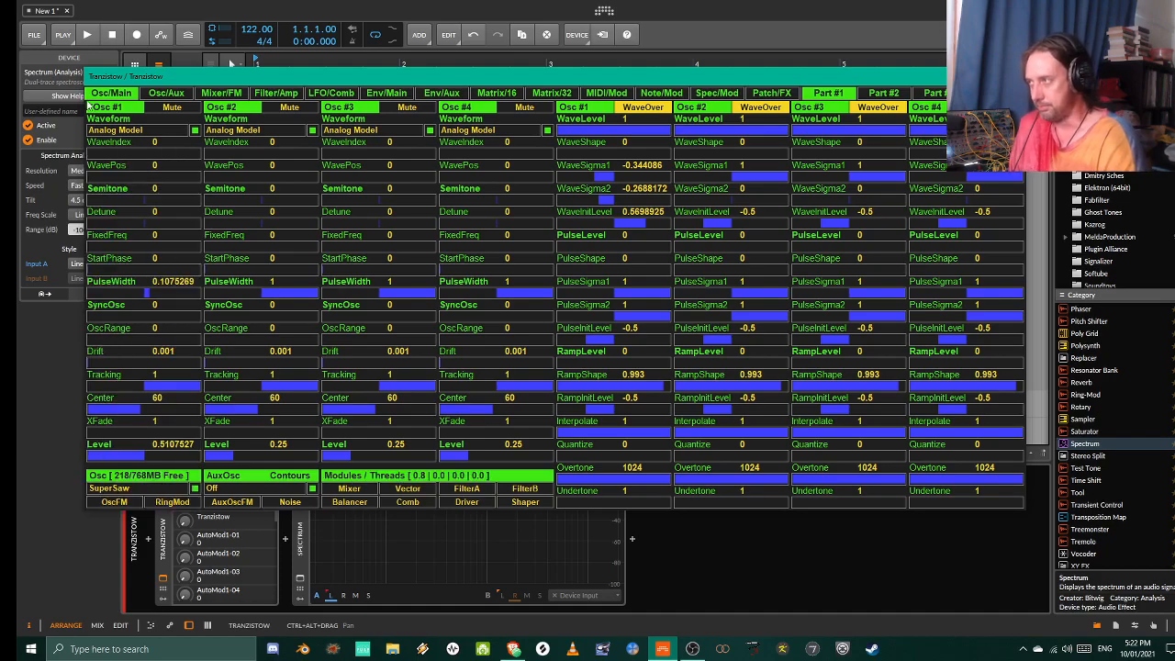
- Try Wavetable A [32] as the Osc #1 Waveform and dismiss the sample loading dialog
click(111, 130)
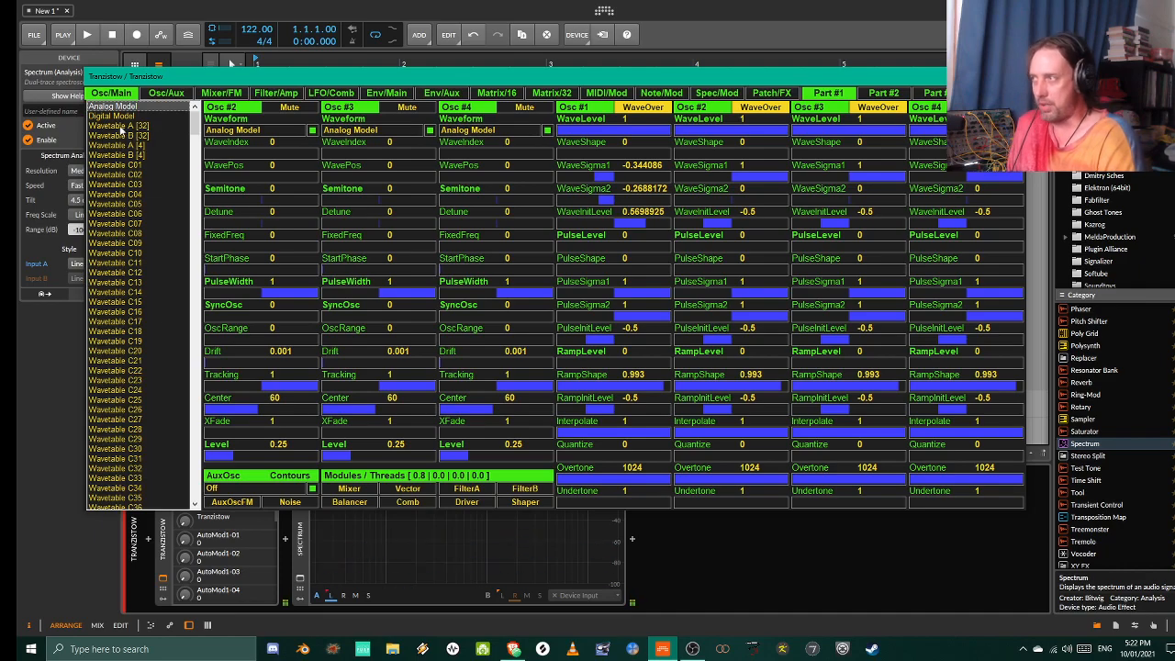
click(115, 126)
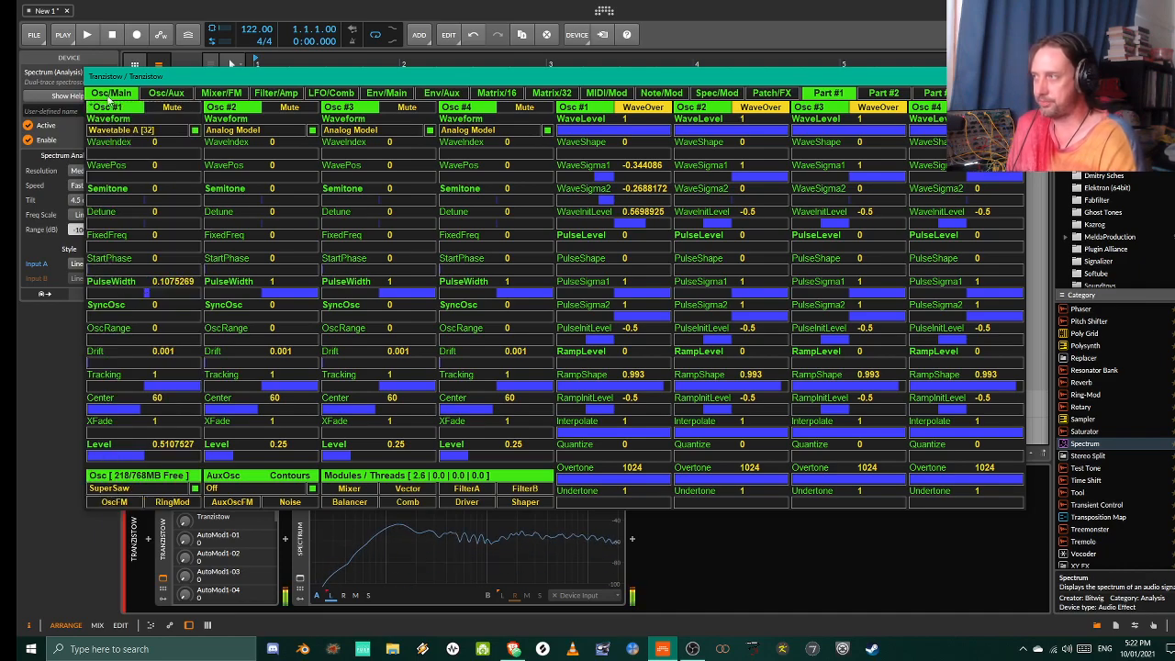
click(121, 122)
click(746, 343)
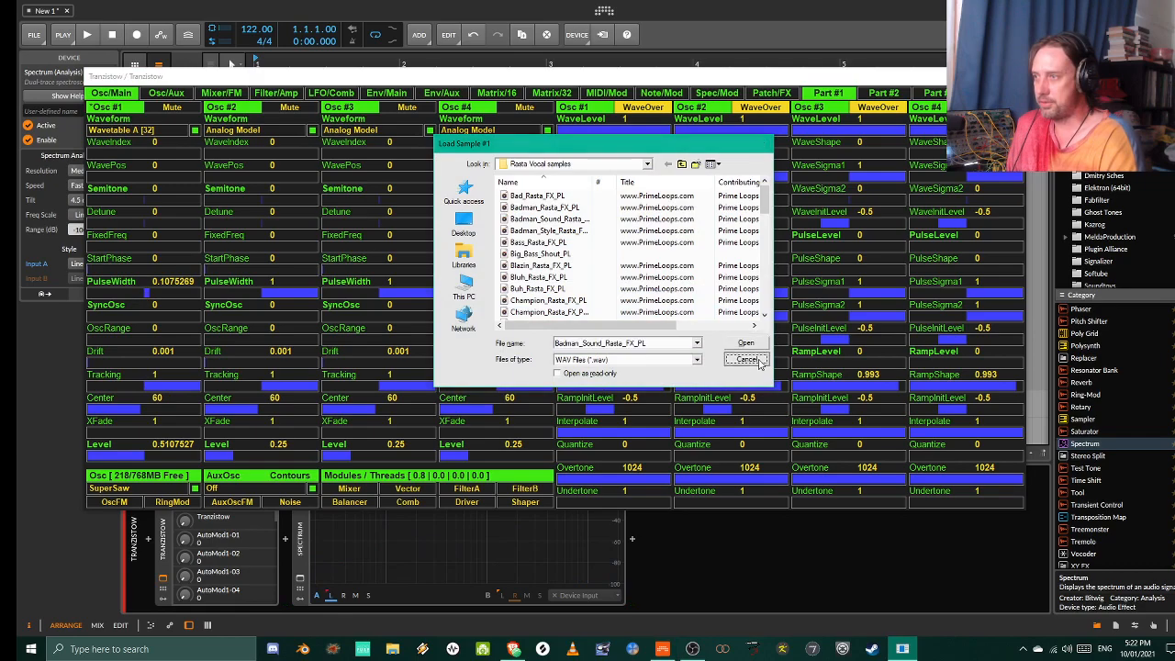
- Set Osc #1 SuperSaws to 2 on the alternate Osc/Main page
click(111, 94)
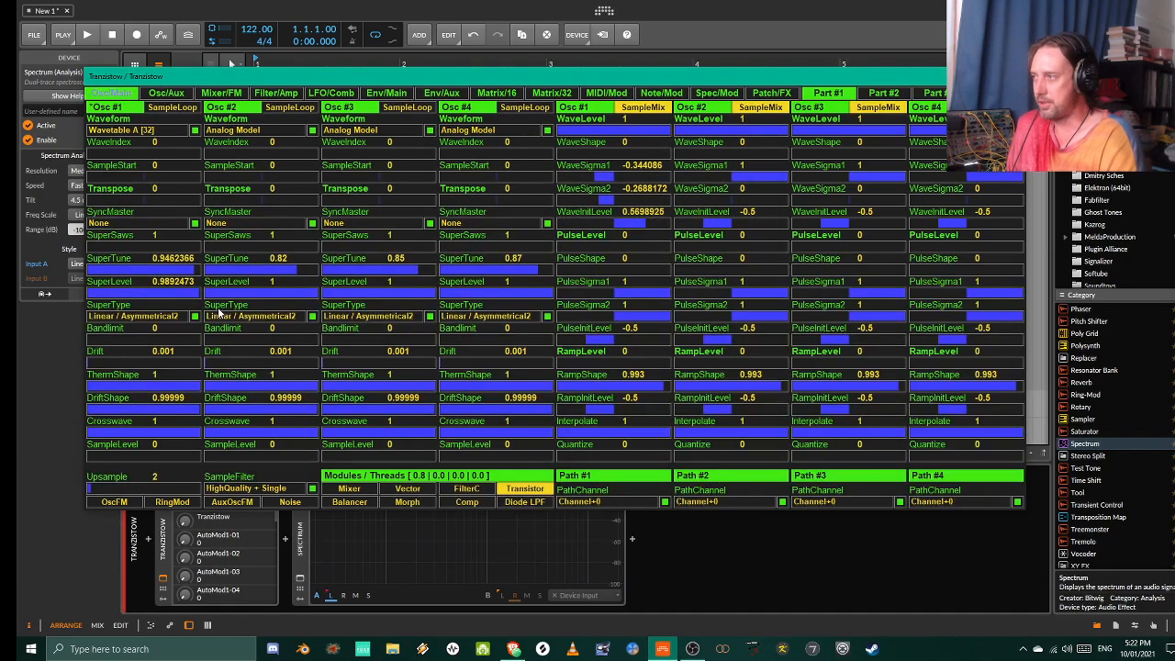
click(110, 246)
click(101, 246)
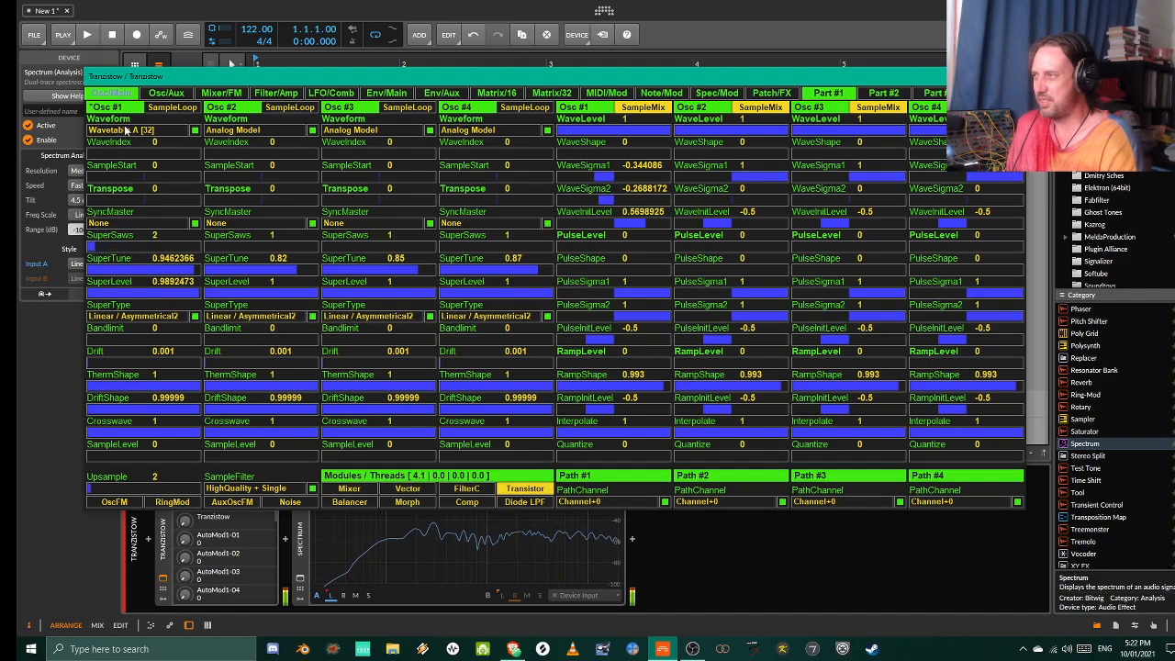
- Change the Osc #1 Waveform to Wavetable C06 with WaveIndex at 435
click(115, 130)
click(124, 171)
click(117, 134)
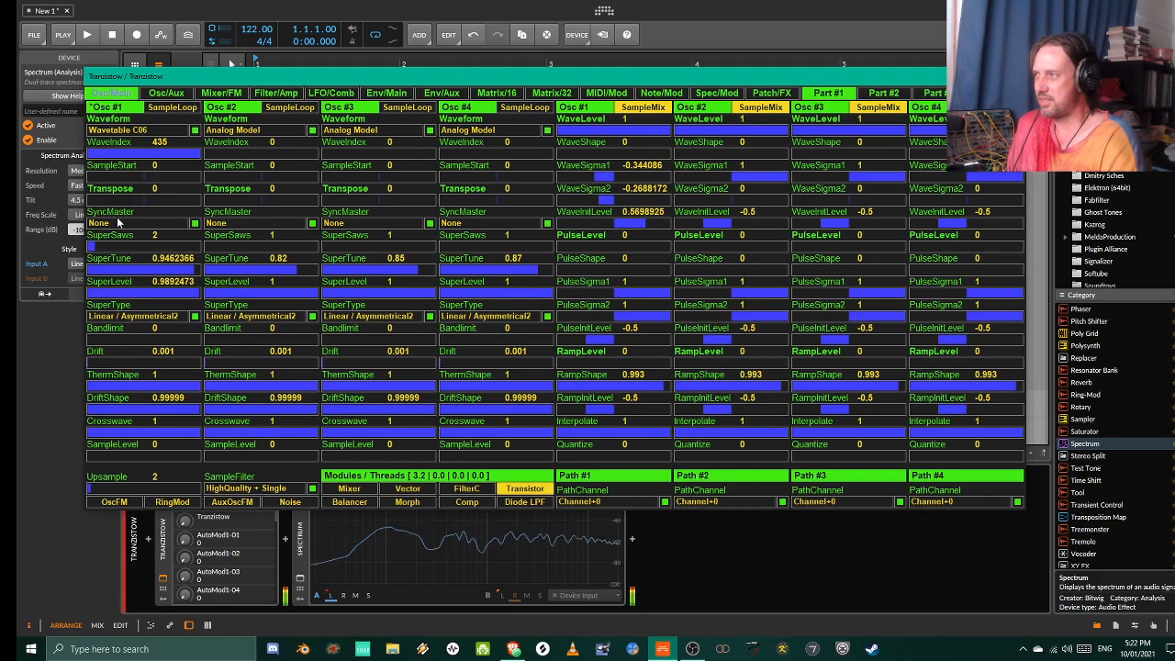
click(131, 134)
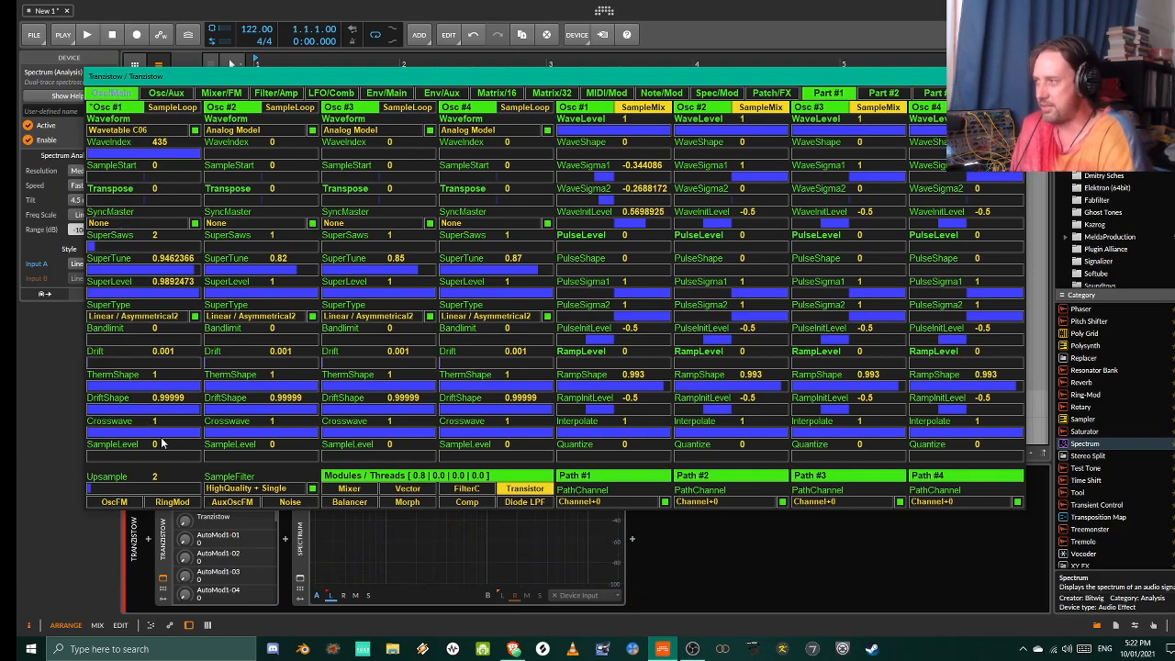
- Set the Osc mode to *HyperWave with Wavetable C06 on Osc #1
click(106, 93)
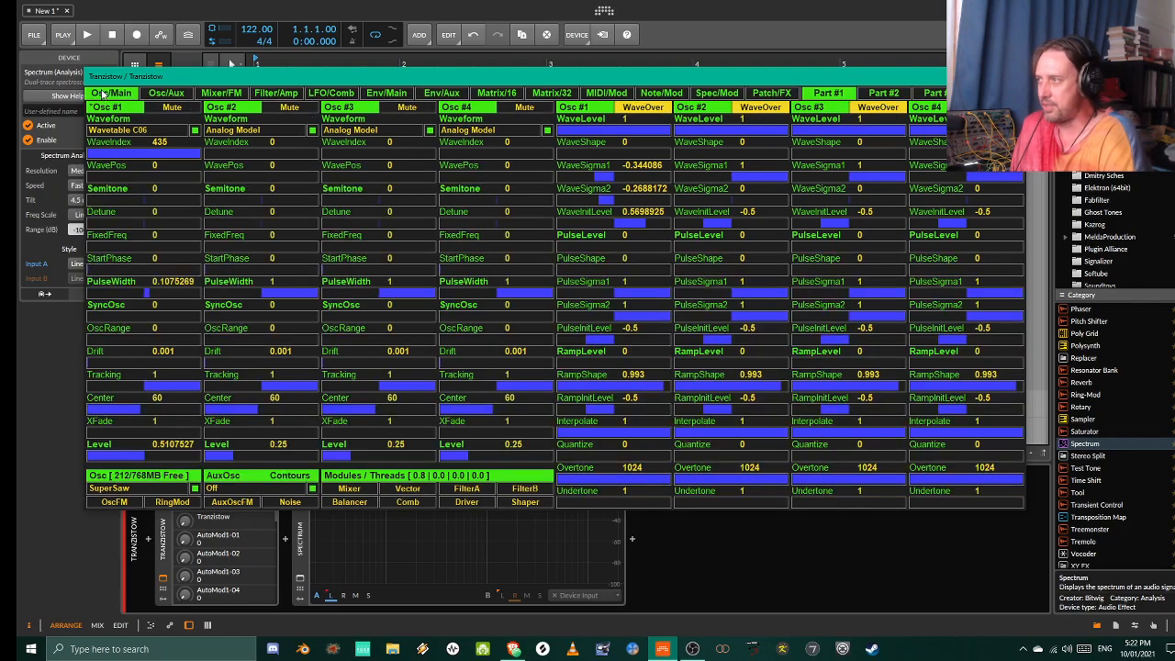
click(129, 486)
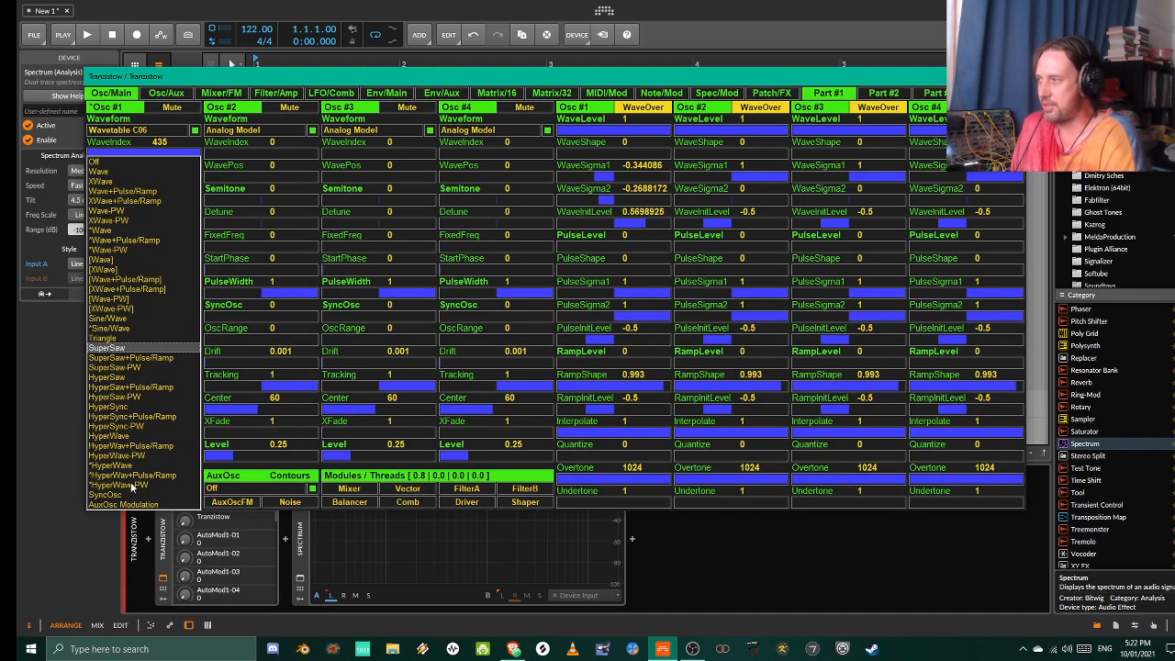
click(129, 465)
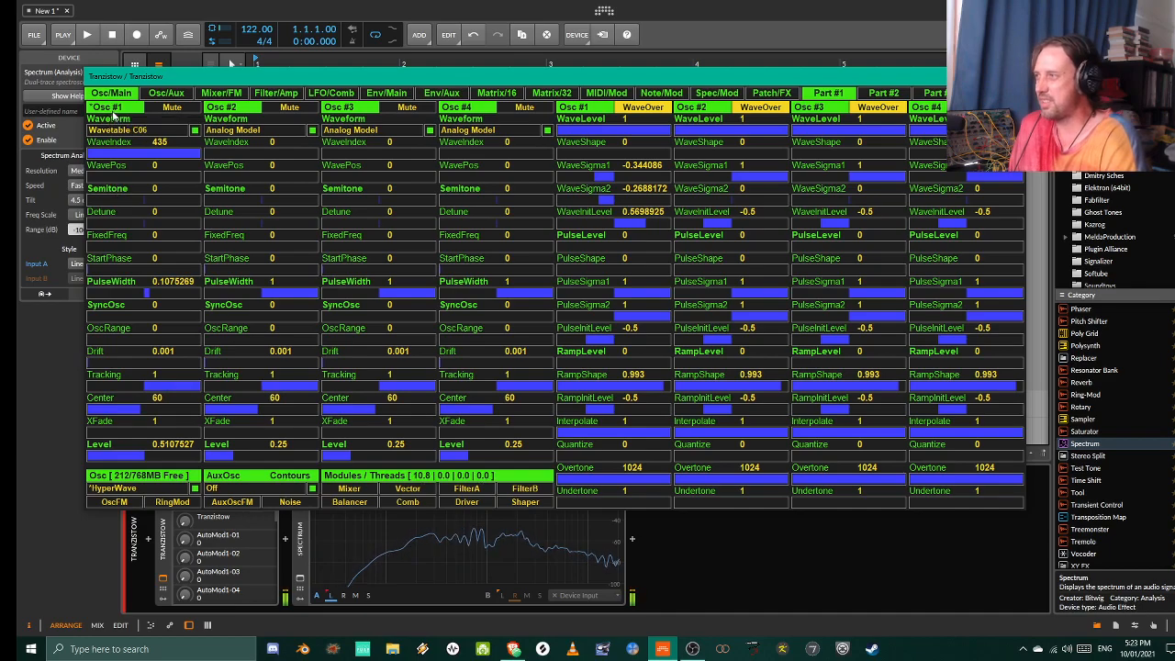
- Load the Badman_Sound_Rasta_FX_PL sample for Osc #1 and lower its WaveIndex to 8
click(110, 114)
click(746, 342)
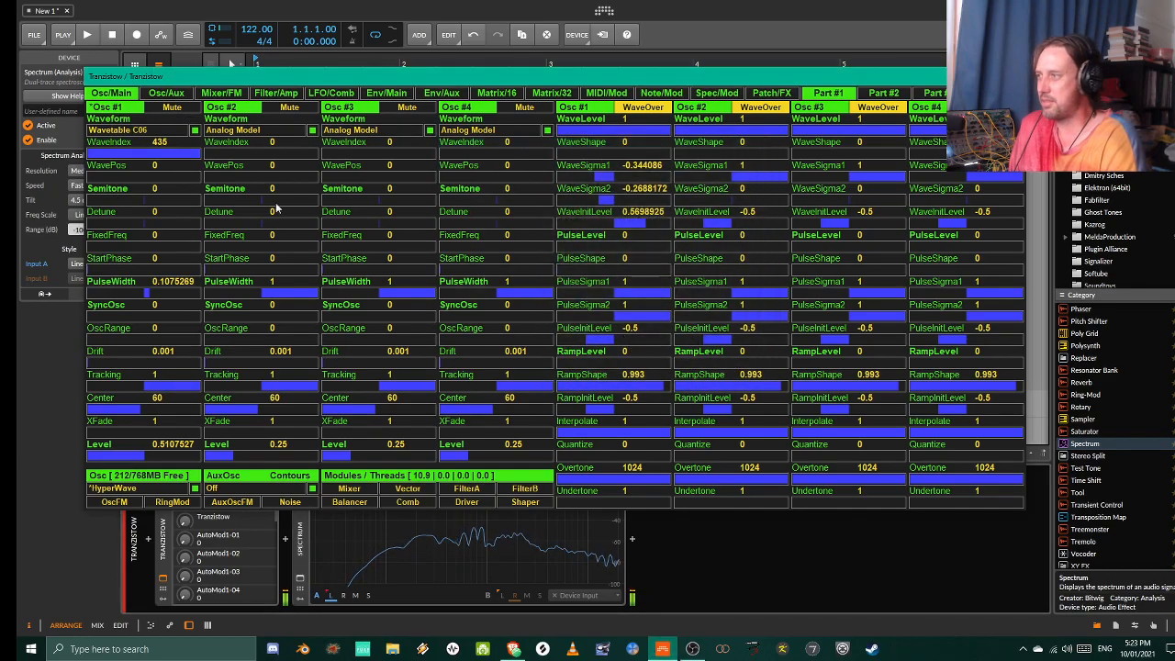
drag(169, 155, 110, 154)
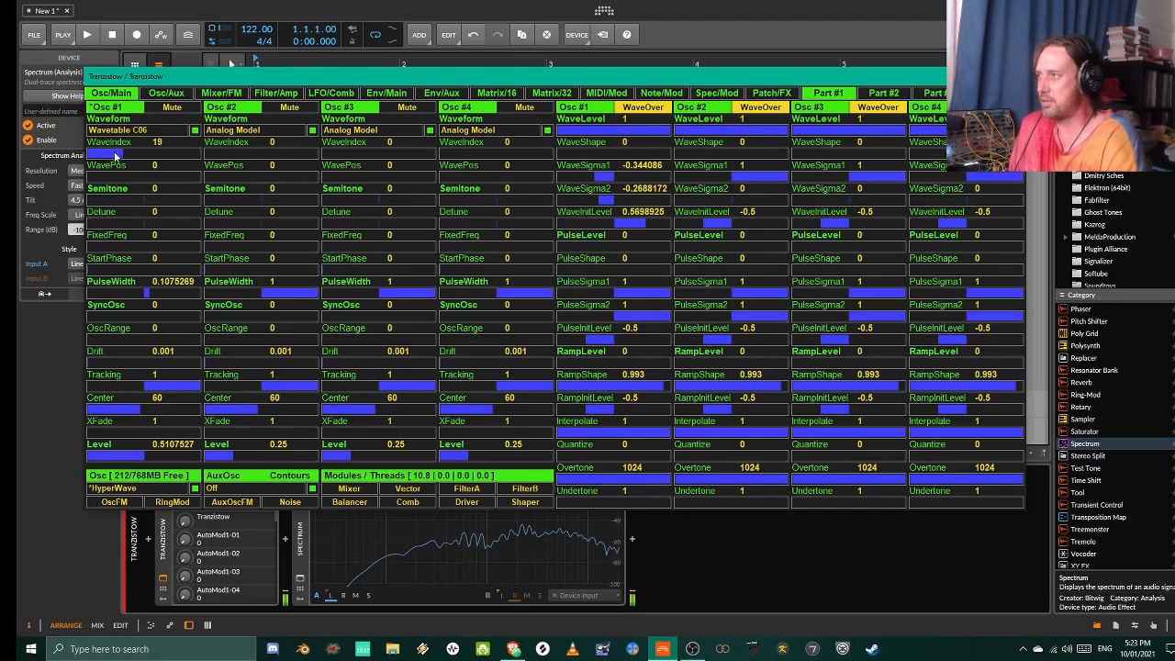
click(105, 123)
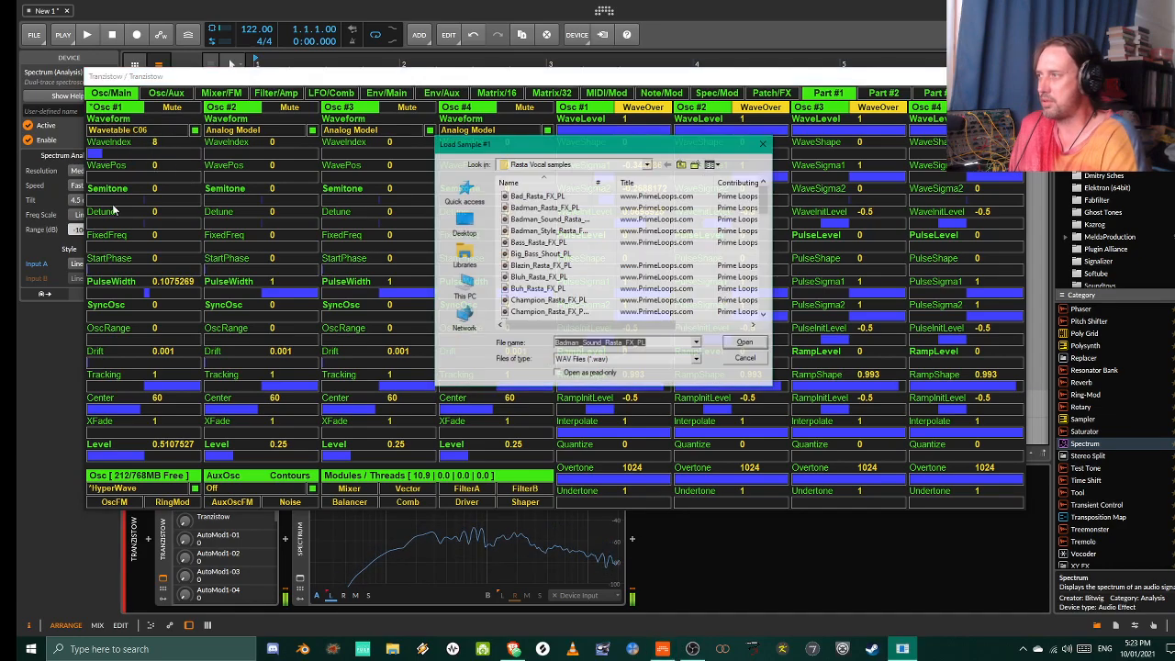
click(743, 359)
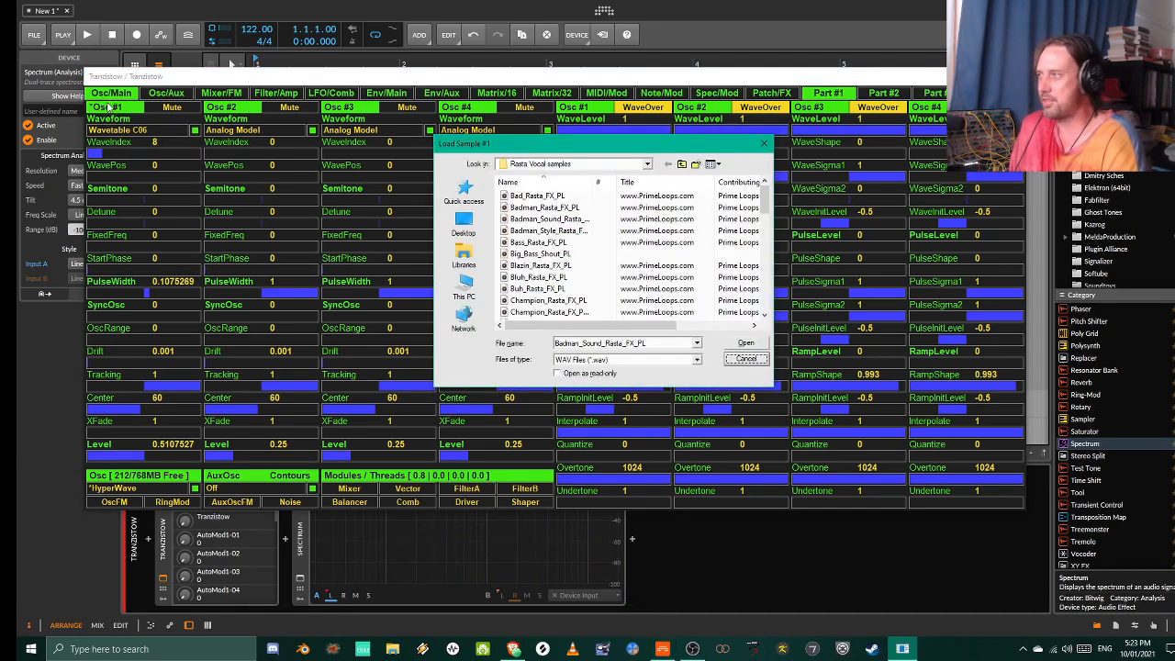
click(736, 359)
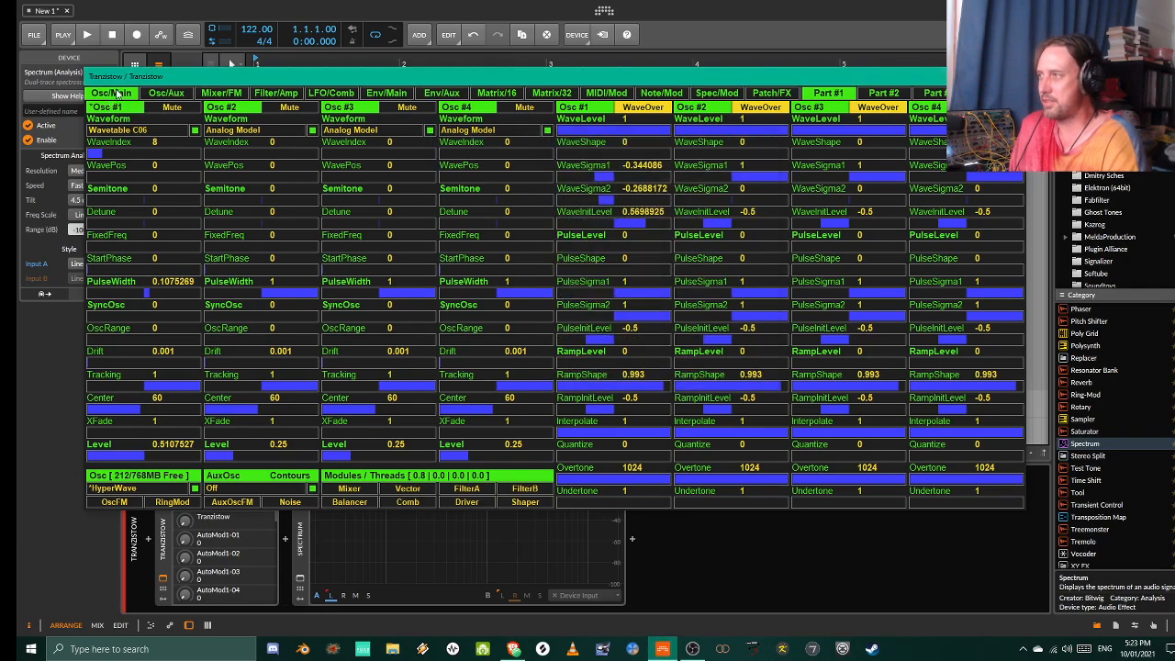
- Reduce Osc #1 SuperSaws to 1 and set its SuperTune to 0.4569893
click(117, 92)
drag(108, 244, 81, 246)
drag(185, 271, 92, 267)
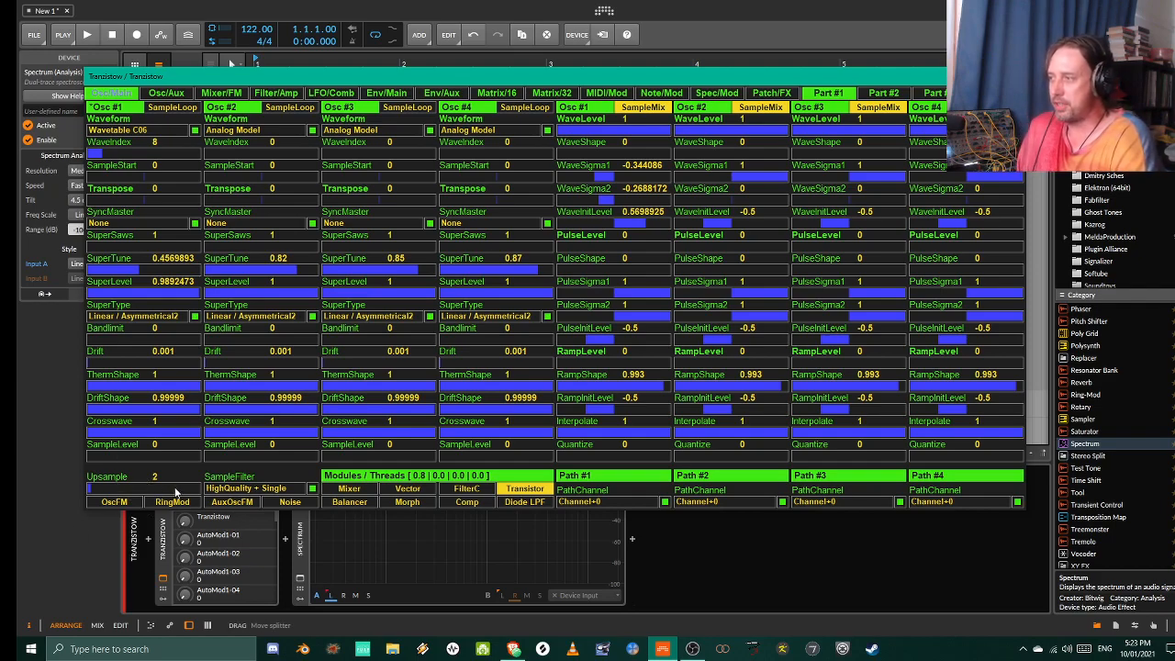
- Set the Osc mode to XWave and the Osc #1 Waveform to Analog Model
click(101, 94)
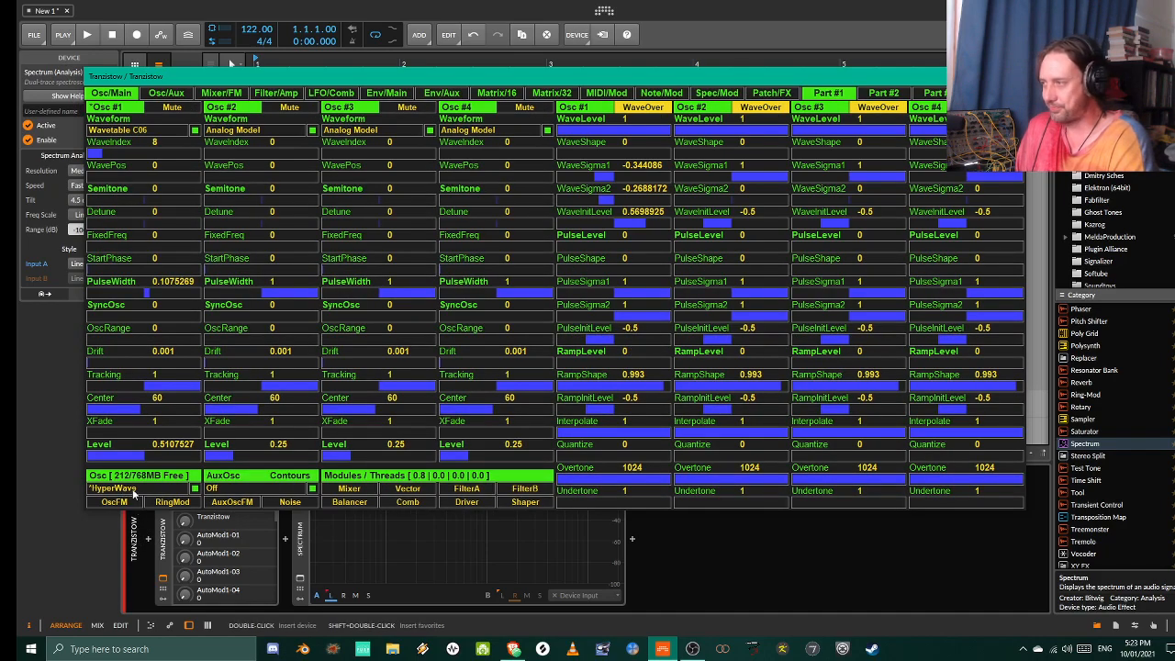
click(134, 489)
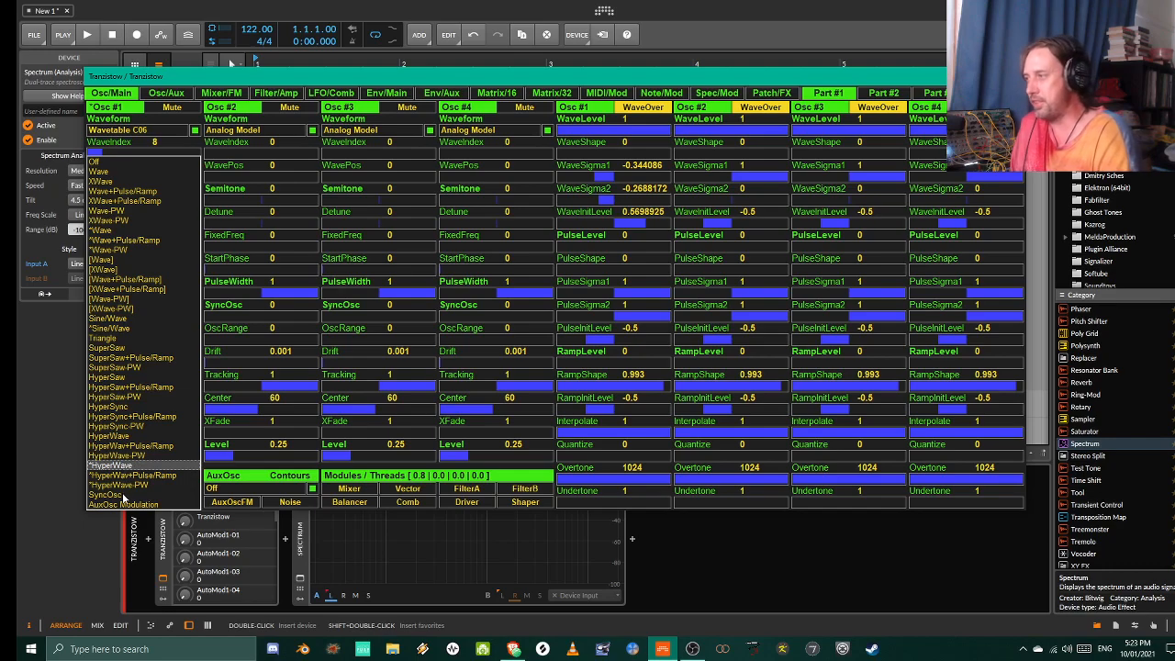
click(101, 181)
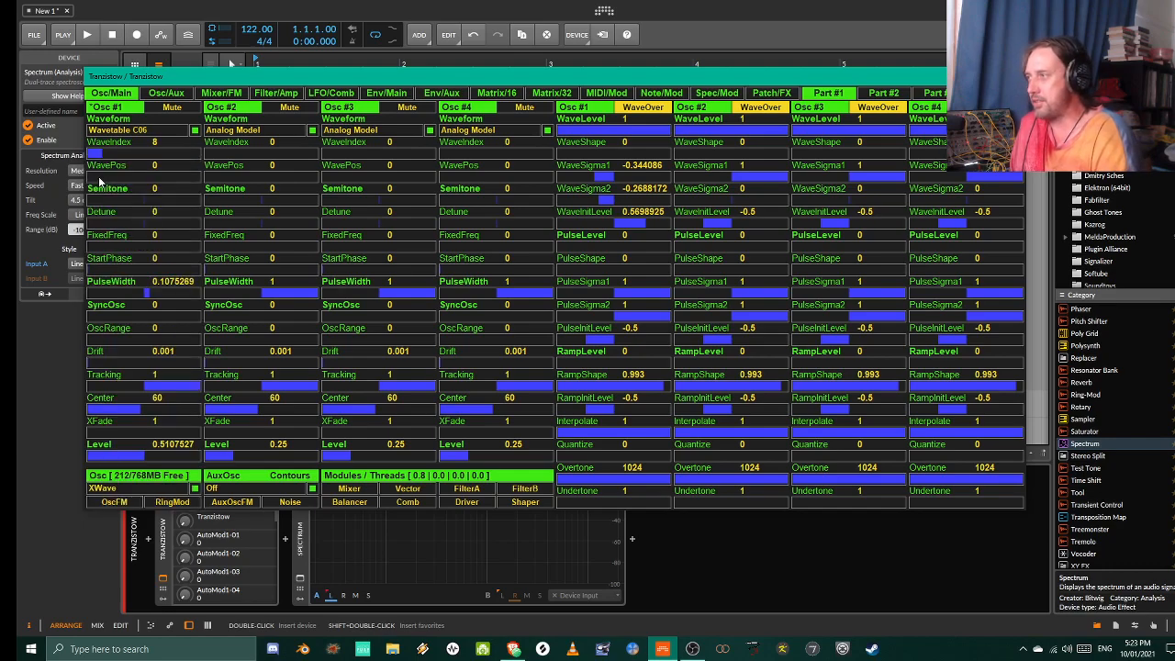
click(115, 133)
click(114, 108)
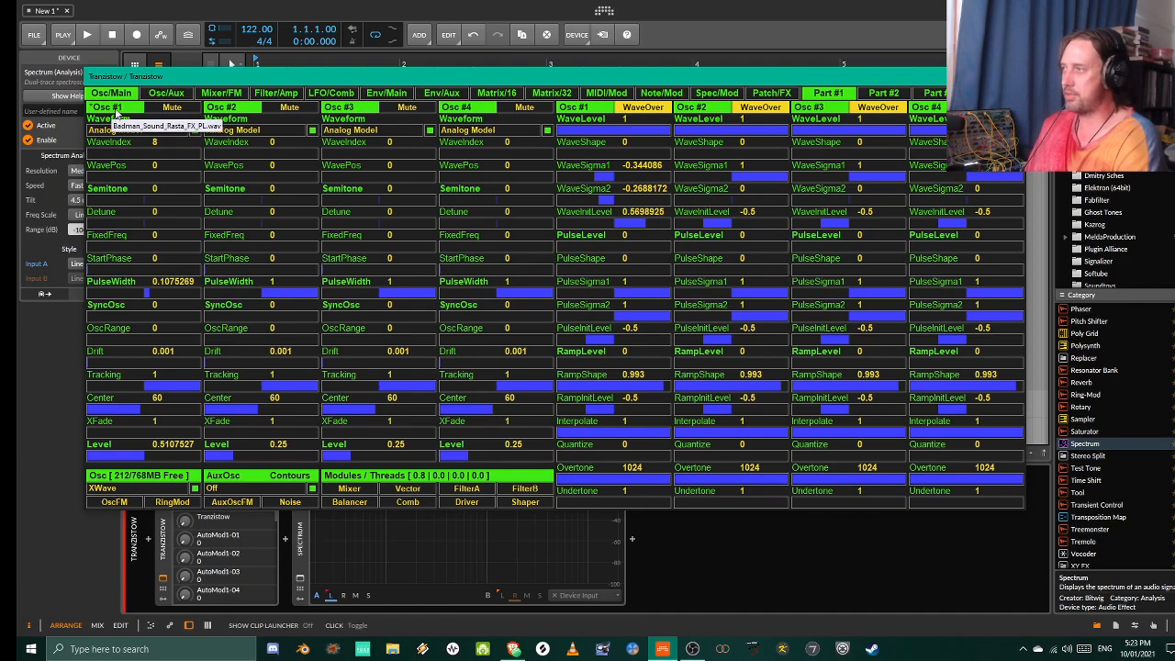
- Raise the Osc #1 SampleLevel to 0.8333333
click(116, 94)
drag(115, 456, 181, 457)
- Enable GrainStatic on Path #1 and set Osc #1 GrainStart to 0.1021505, GrainEnd to 0.0967742, GrainDuration to 0.0695449 and shorten GrainLength
click(111, 94)
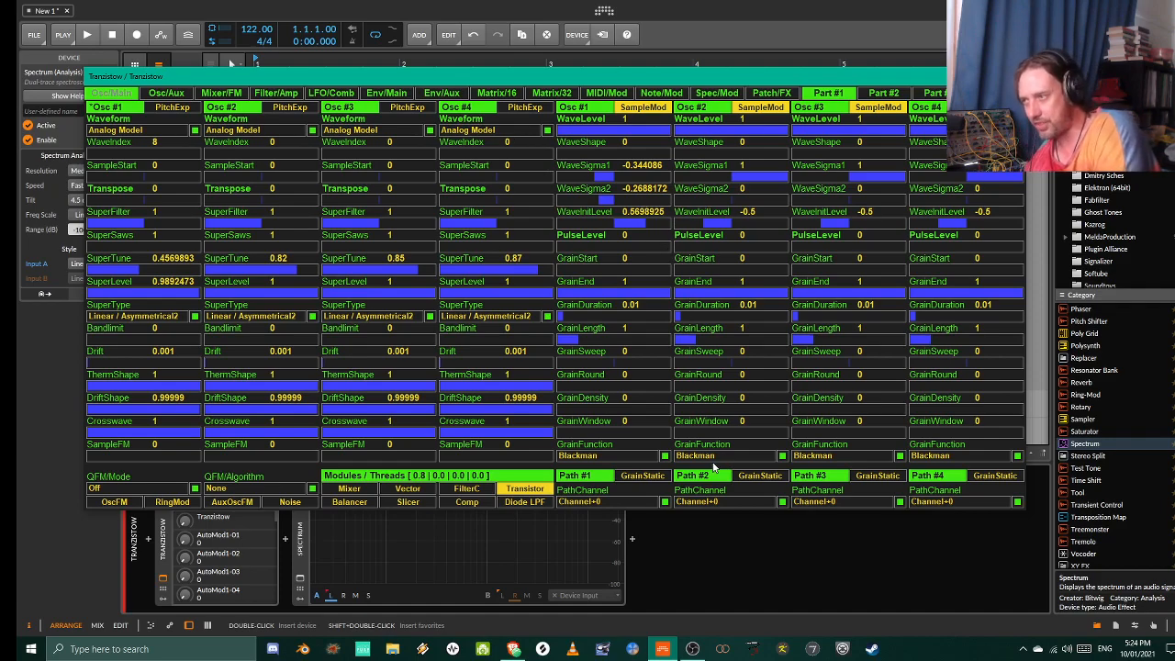
click(652, 477)
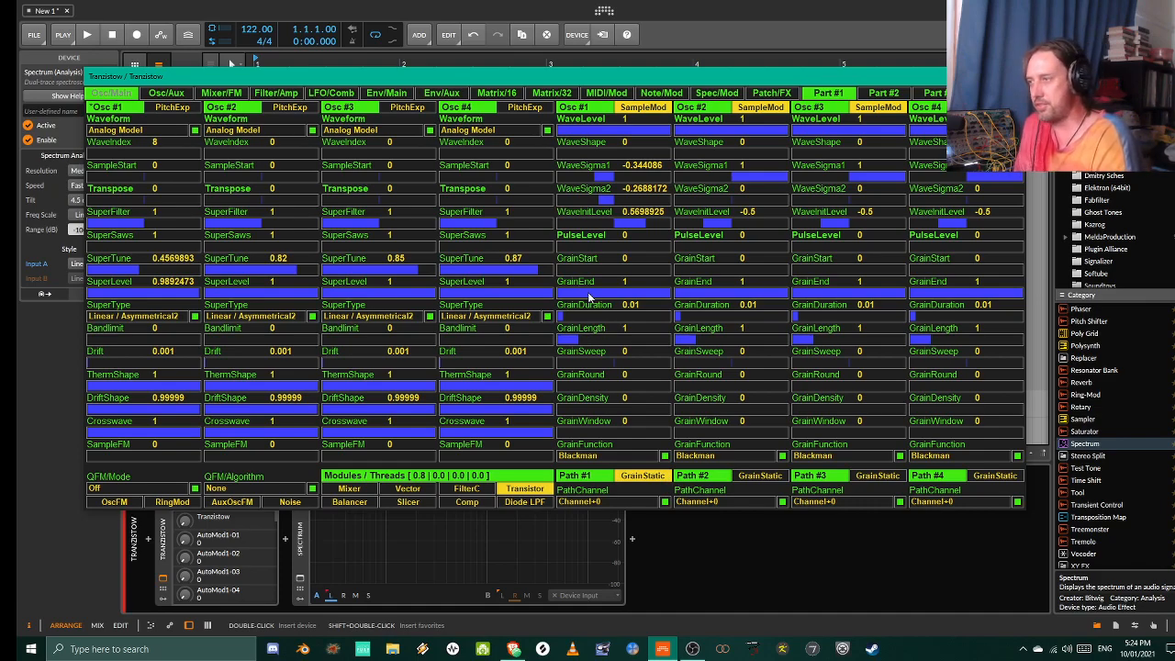
drag(599, 285, 562, 338)
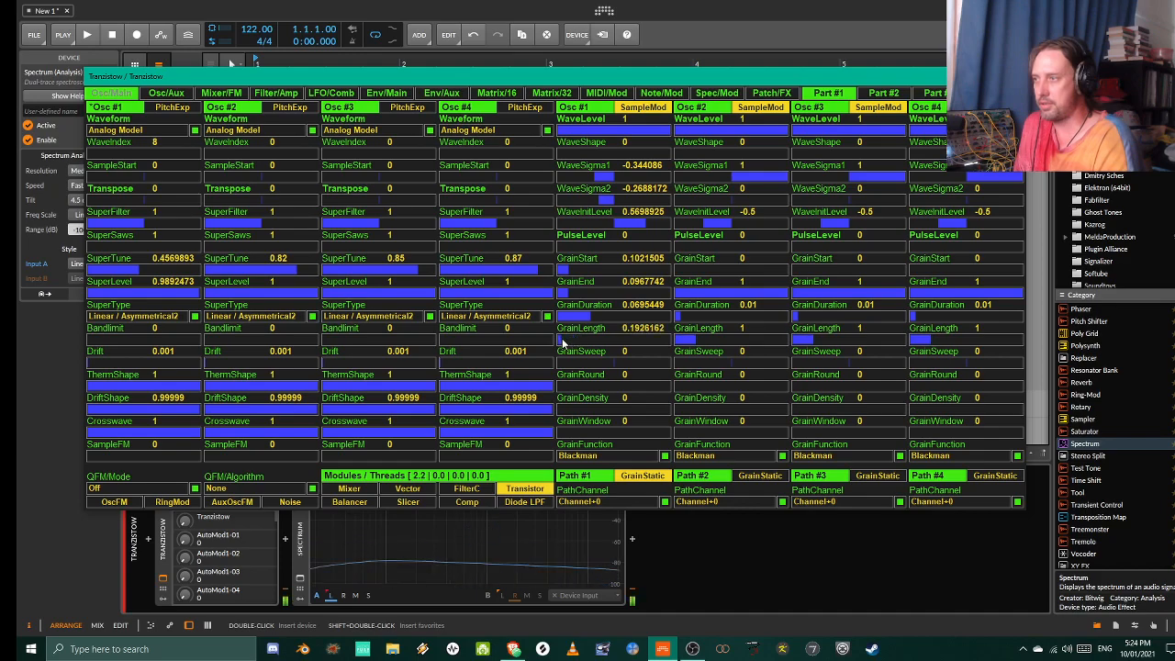
- Set Osc #1 GrainEnd to 0.3064516, GrainDuration to 0.0804204, GrainLength to 3.2403545 and GrainDensity to 0.4142903
click(103, 95)
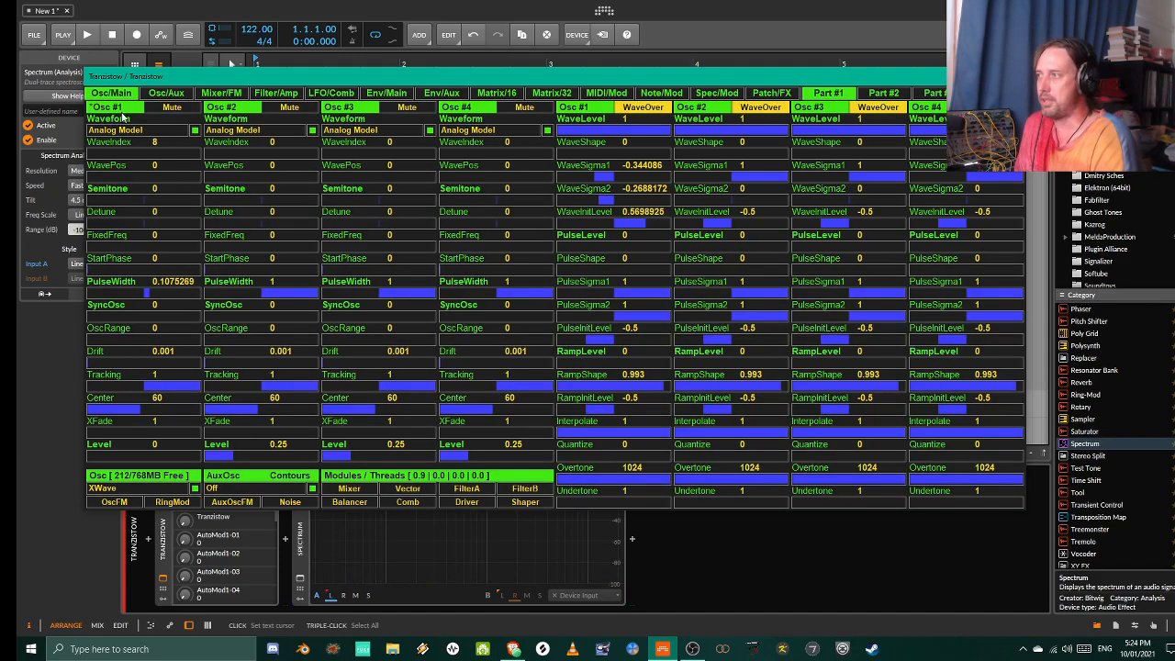
click(105, 94)
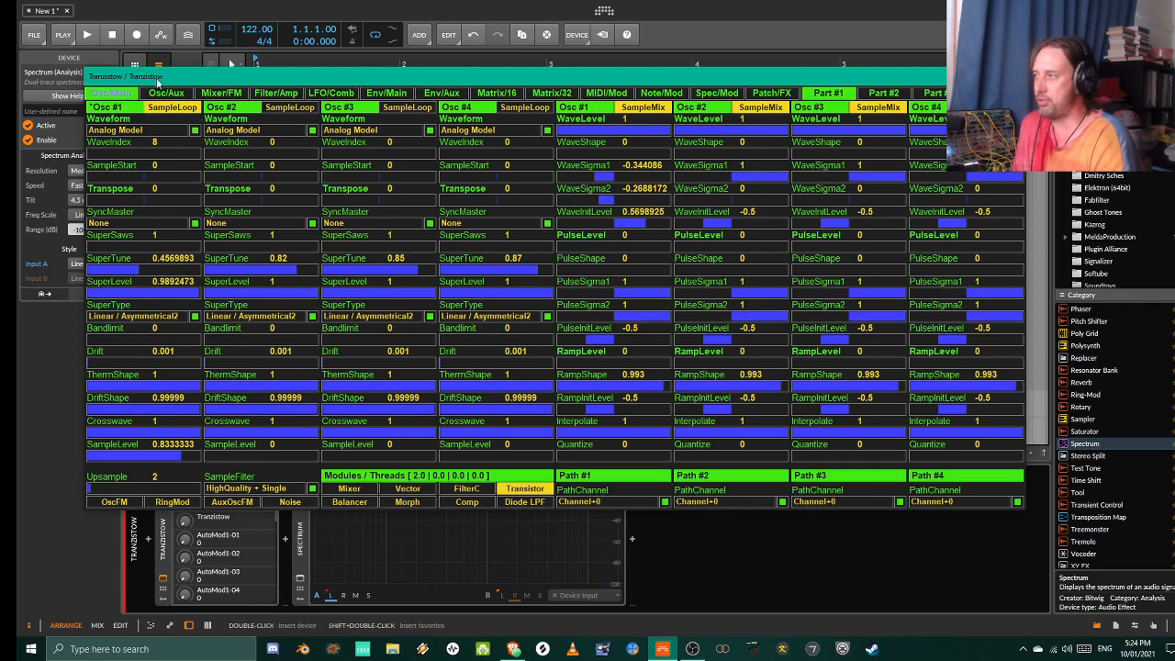
click(128, 96)
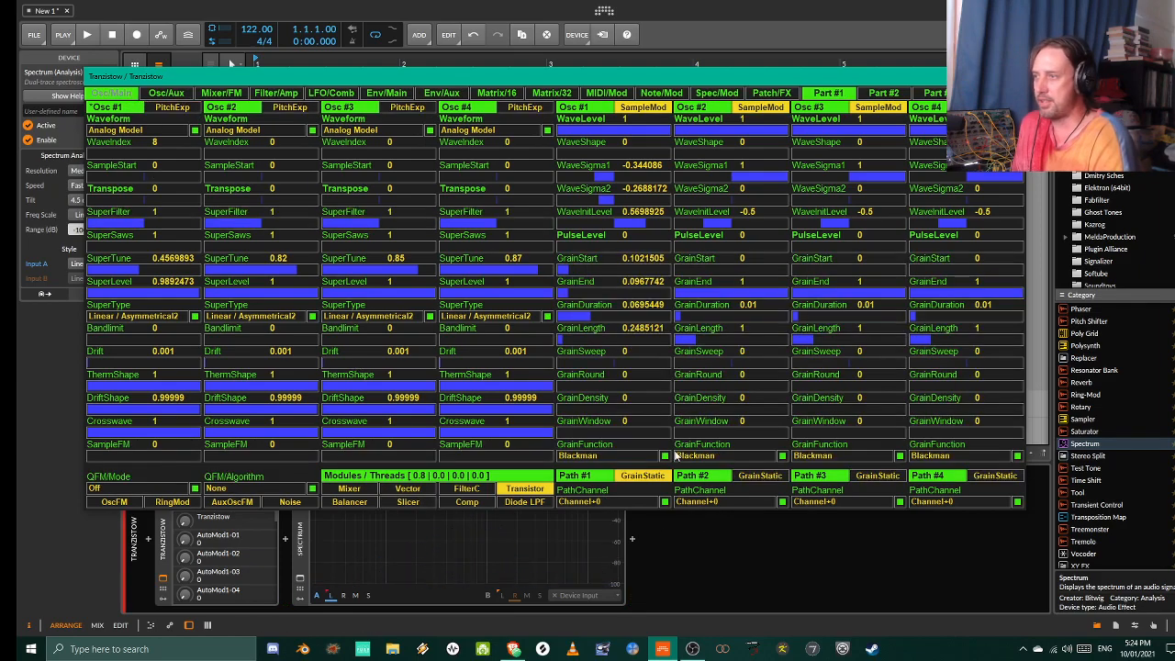
drag(586, 317, 586, 292)
drag(568, 337, 604, 304)
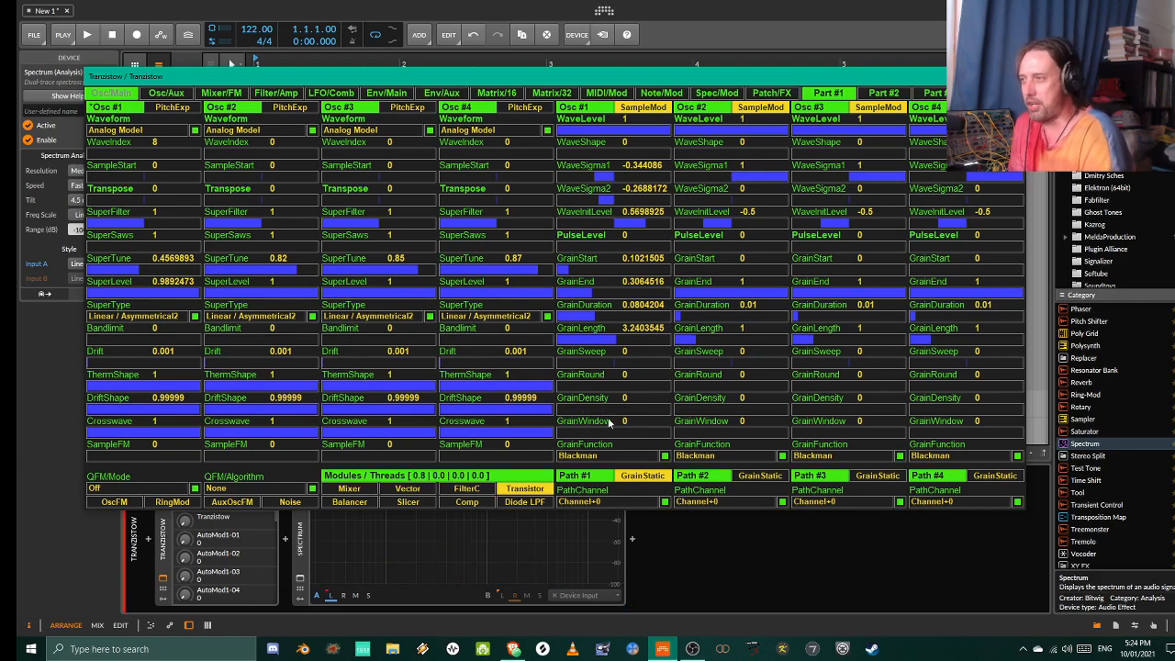
drag(564, 405, 620, 405)
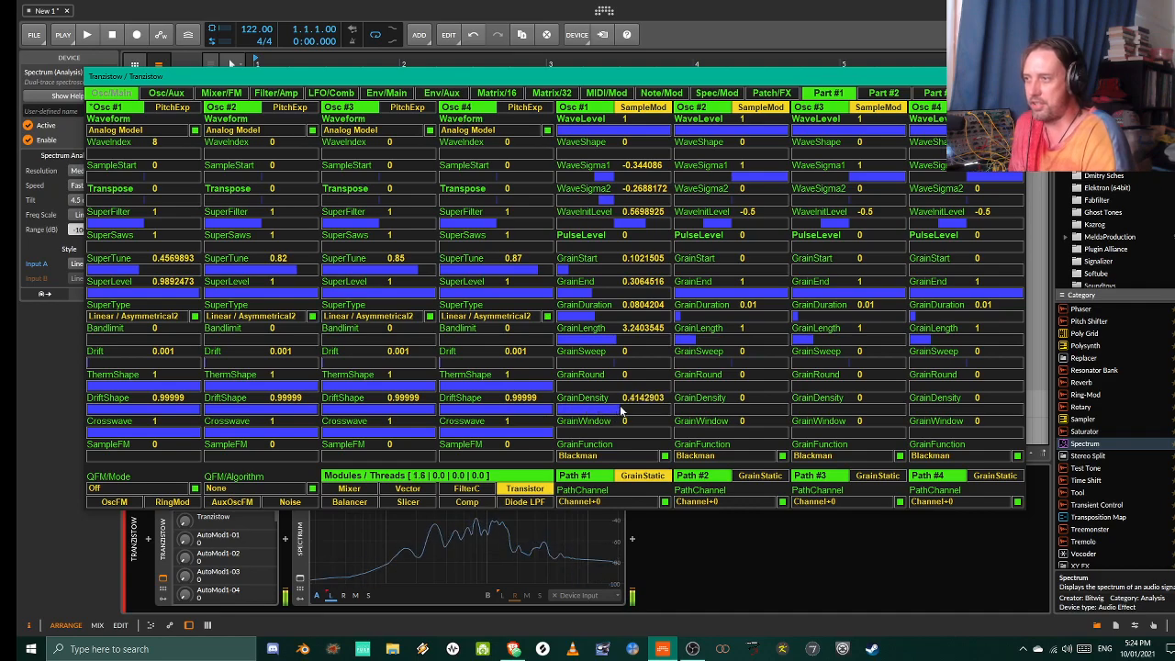
- Set Osc #1 GrainFunction to Hann, GrainStart 0.1236559, GrainEnd 0.4408602, GrainDuration 0.2630526, GrainLength 4.2839074, GrainSweep 0.2740182, GrainDensity 0.8660585 and GrainWindow 0.2507157
click(597, 457)
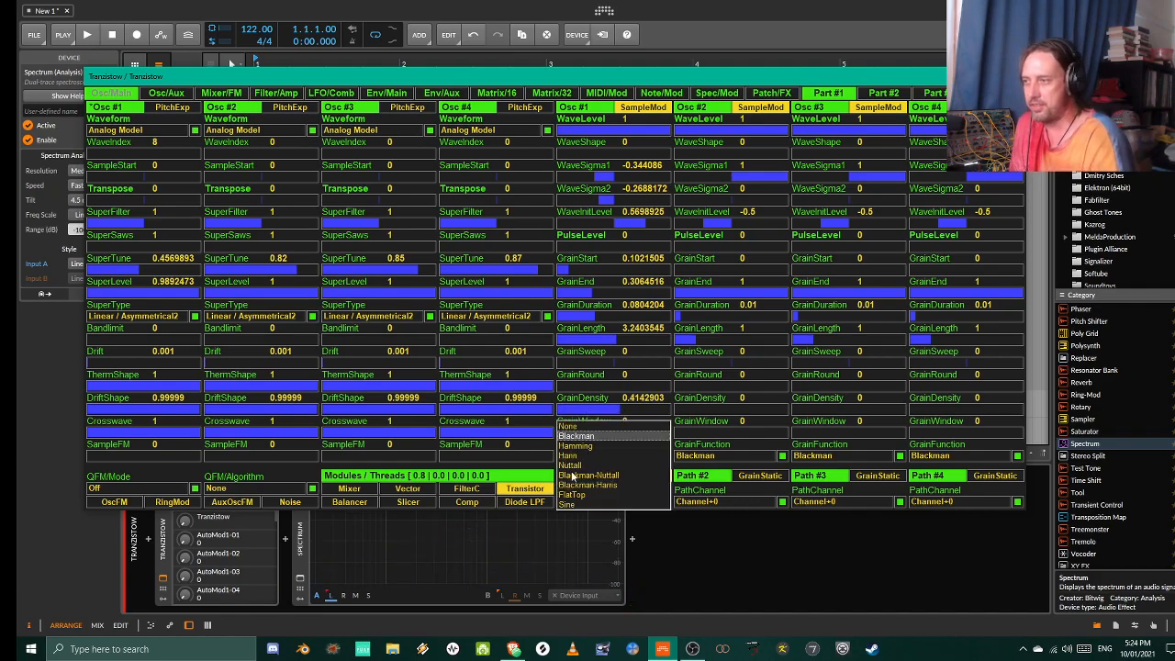
click(577, 456)
drag(610, 342, 657, 351)
drag(569, 273, 620, 299)
drag(618, 295, 571, 270)
drag(574, 435, 656, 414)
drag(641, 295, 632, 319)
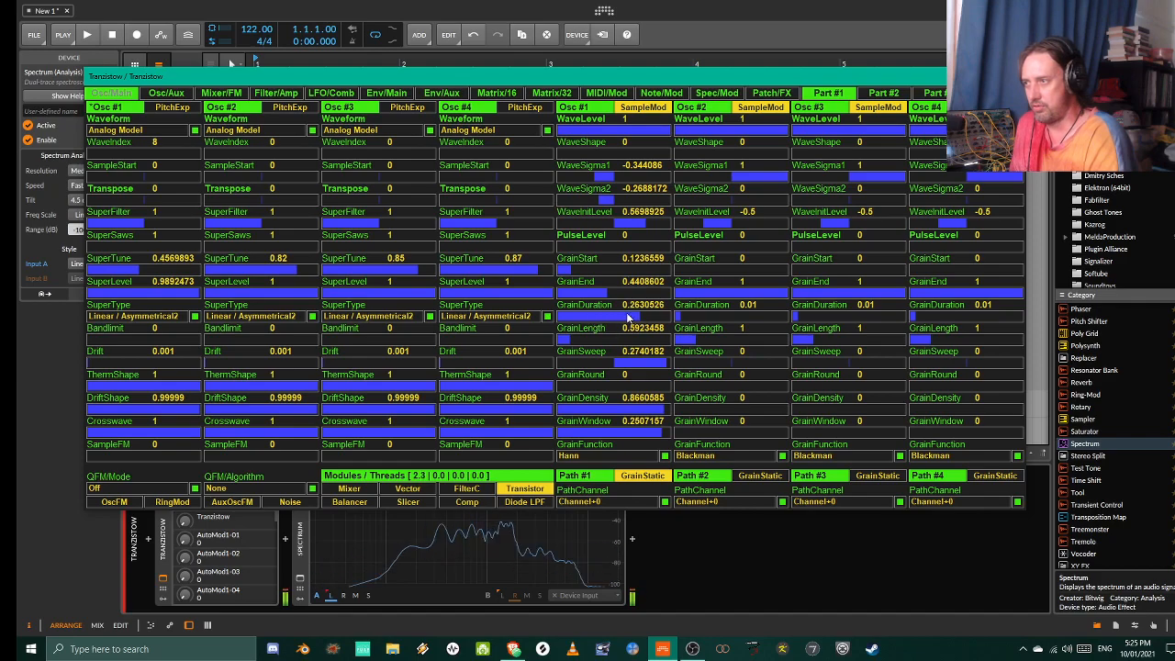
drag(578, 346, 633, 350)
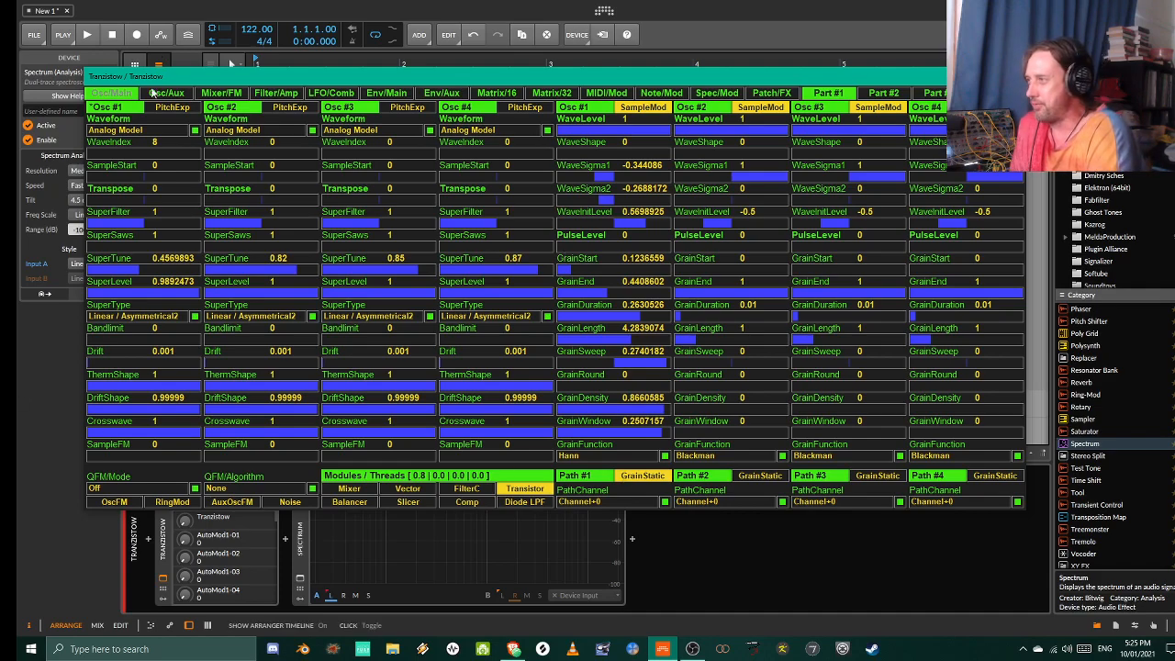
- Look over the auxiliary oscillators' parameters and return to the alternate Osc/Main page with the QFM settings
click(170, 96)
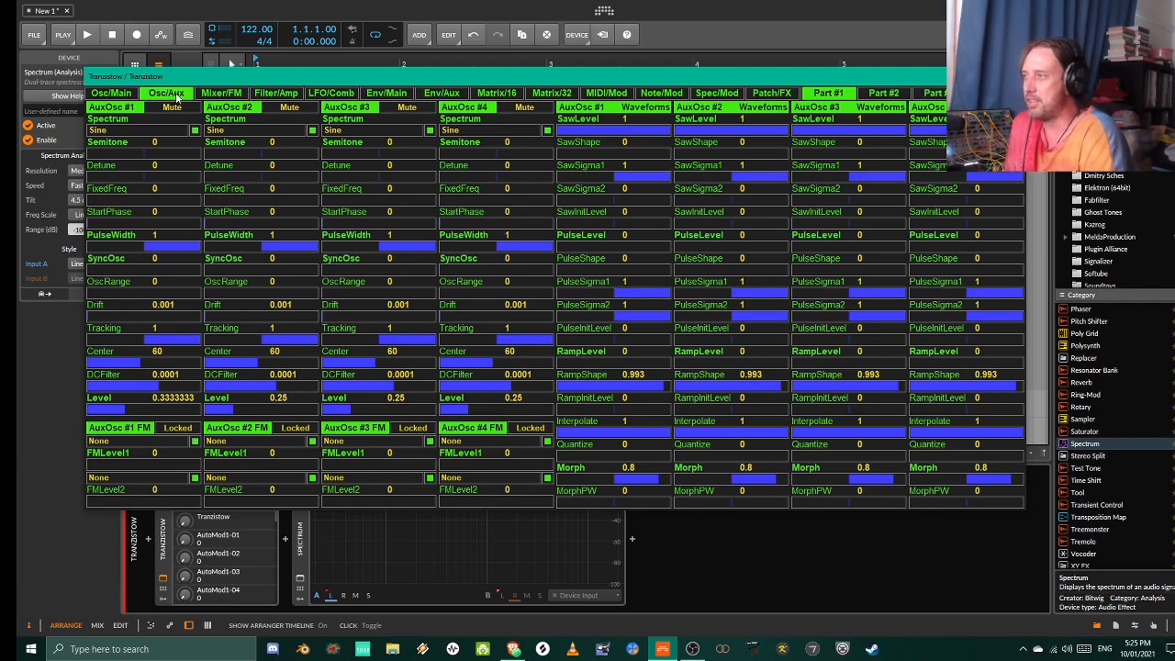
click(107, 95)
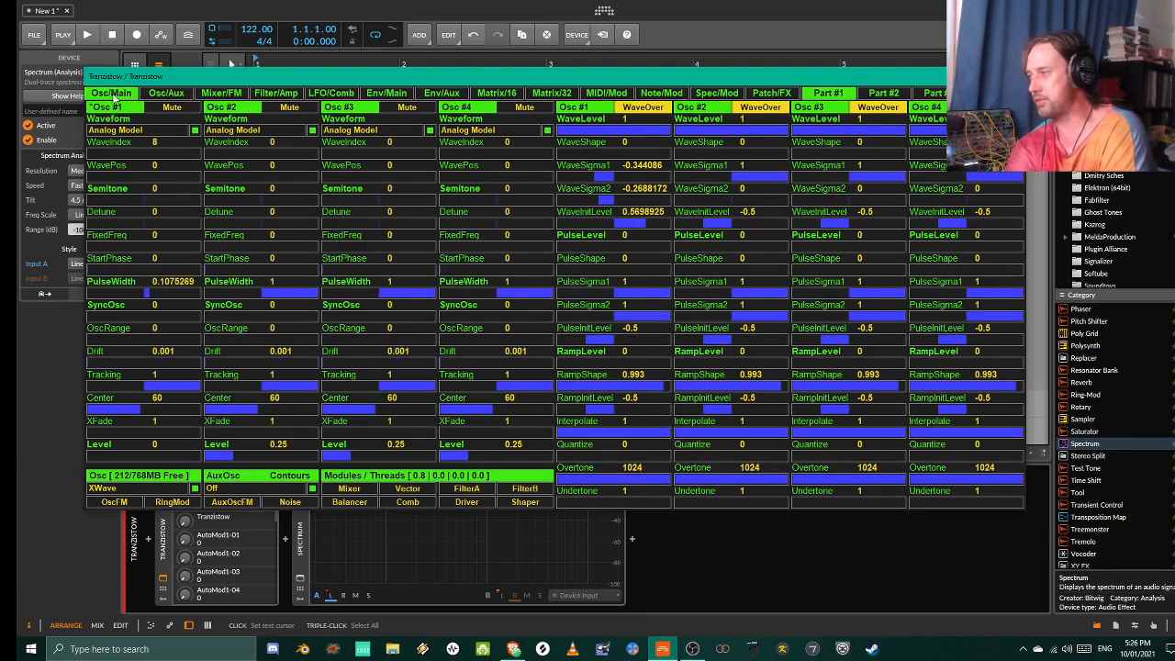
click(114, 98)
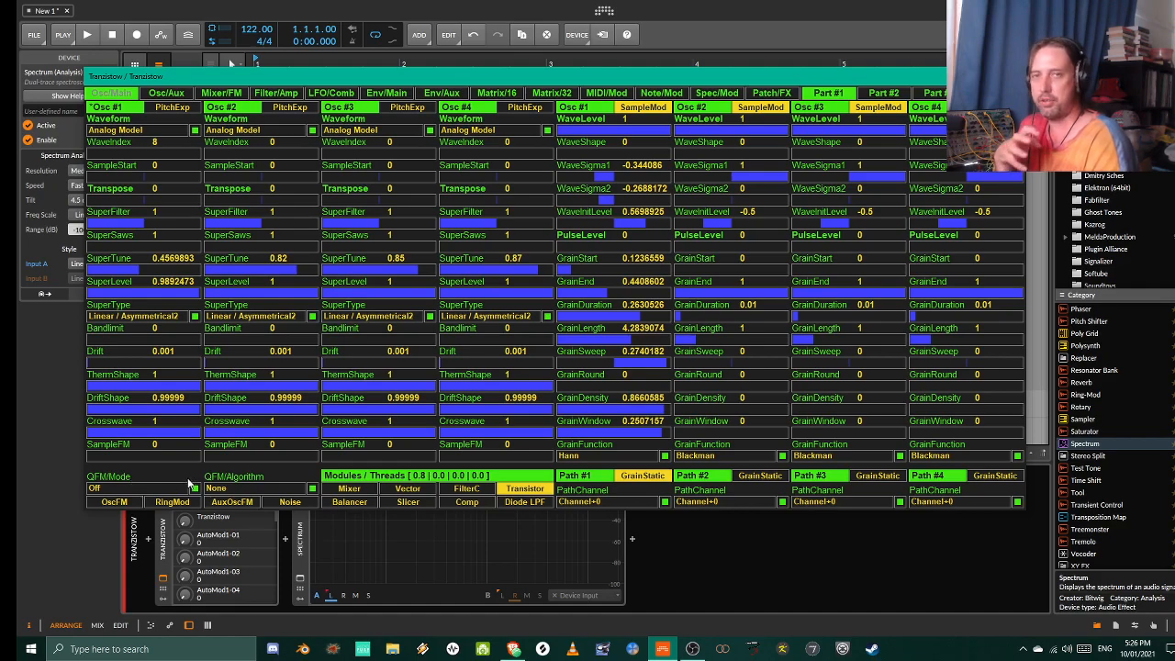
- Set QFM/Mode to 8-OP [OPX+OPY] and QFM/Algorithm to 22-6: [1-2]+[3+4+5]-6!
click(140, 489)
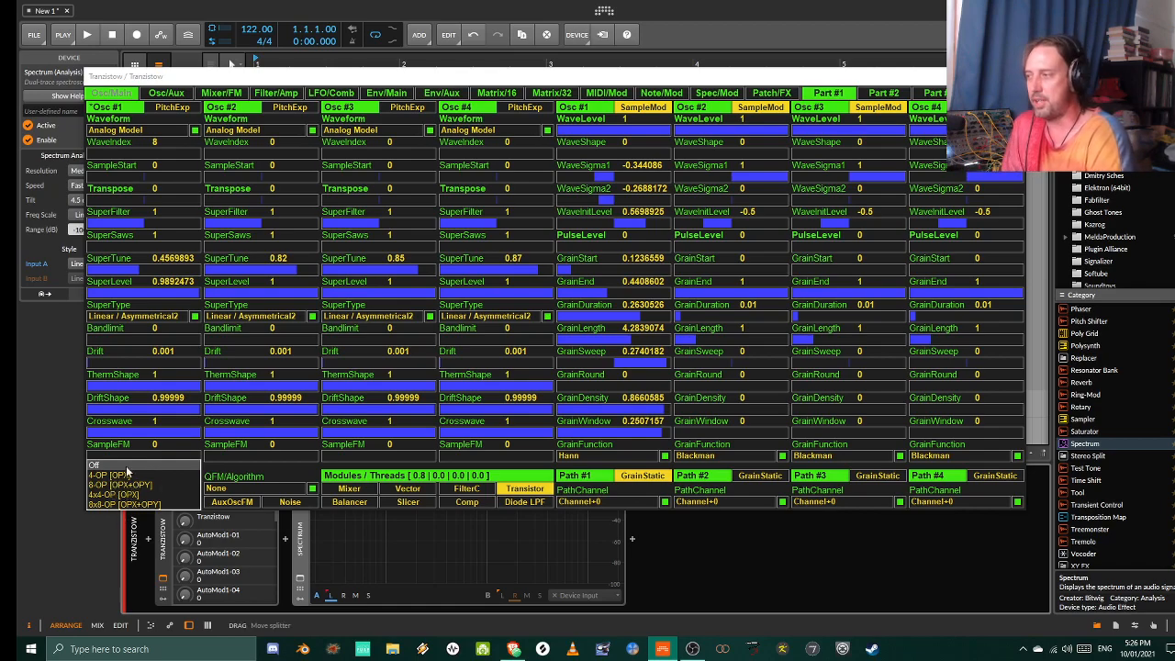
click(111, 484)
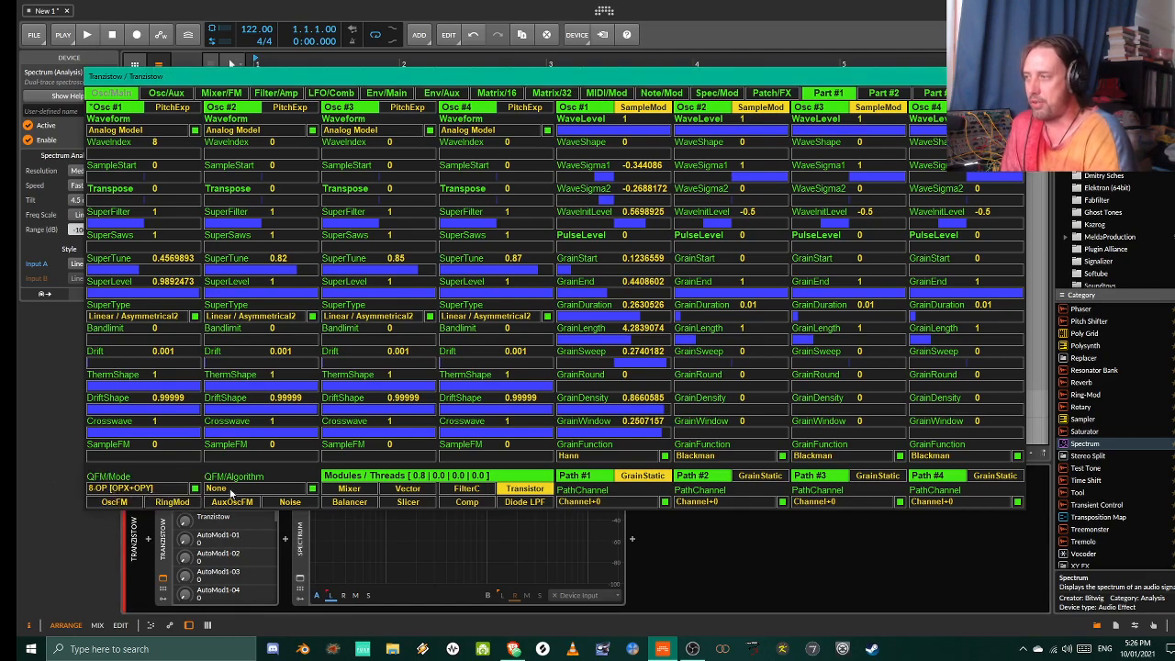
click(230, 490)
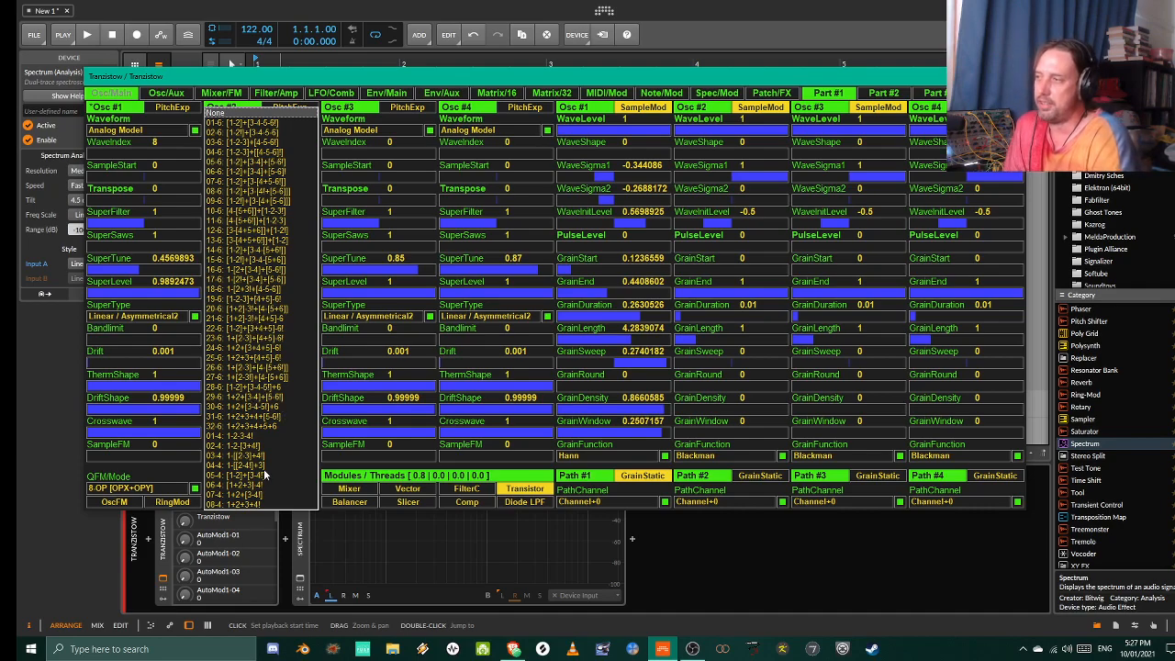
click(267, 327)
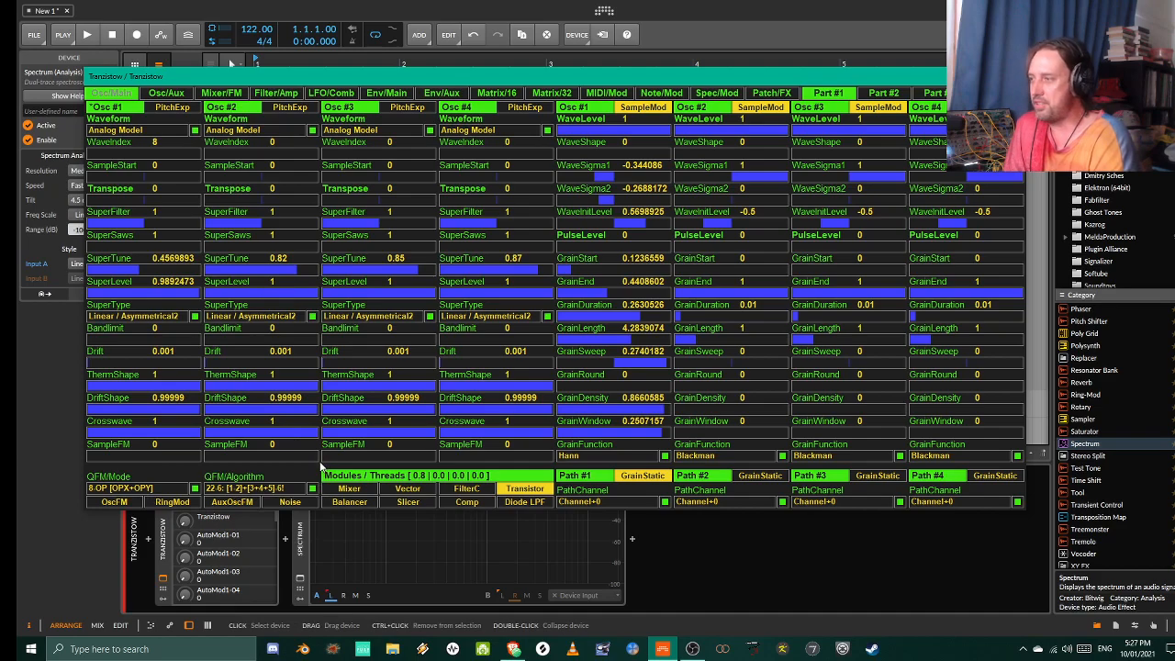
- Look through the QFM/1 and QFM/2 operator pages, ending on the QFM/1 page with envelopes and FM inputs
click(108, 94)
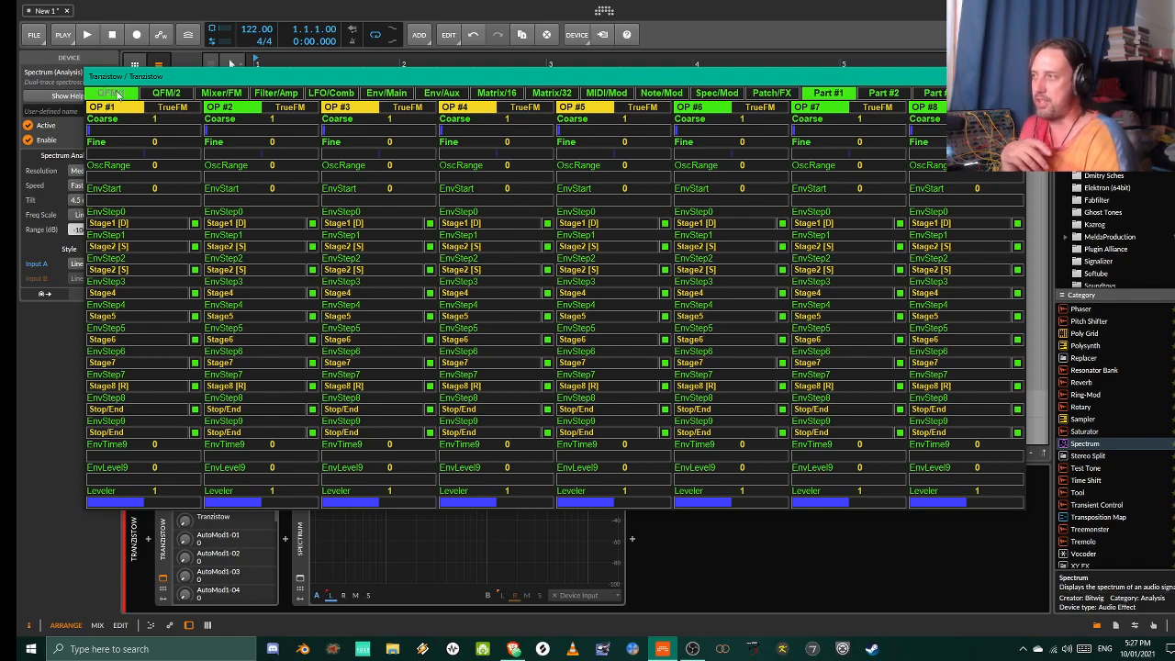
click(160, 96)
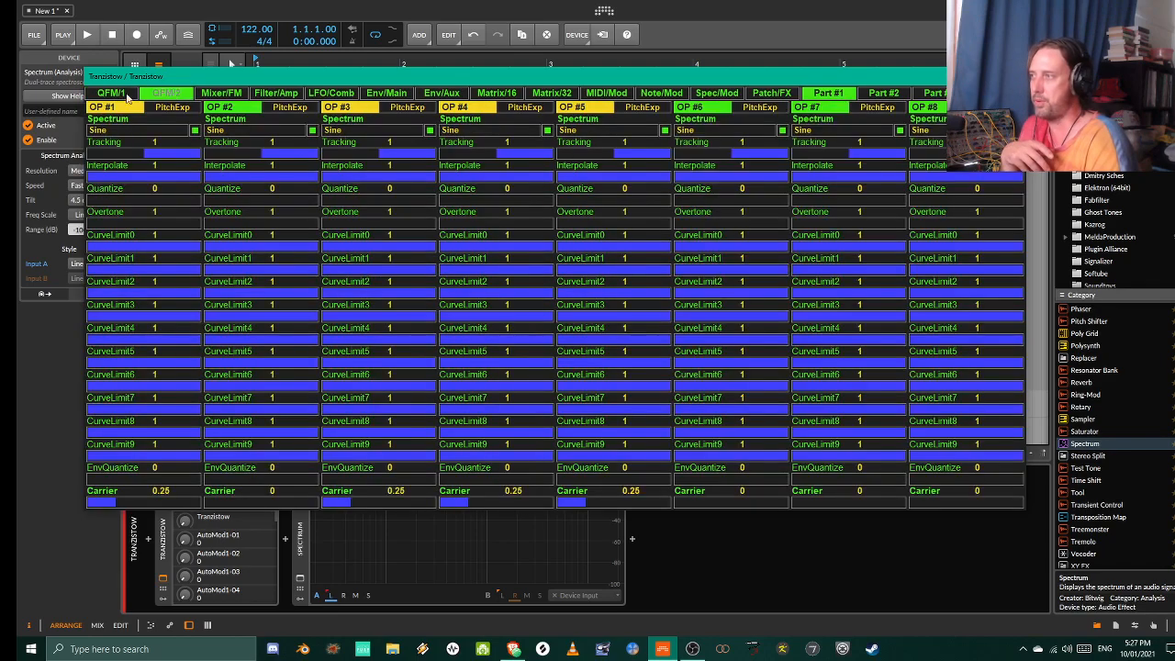
click(124, 94)
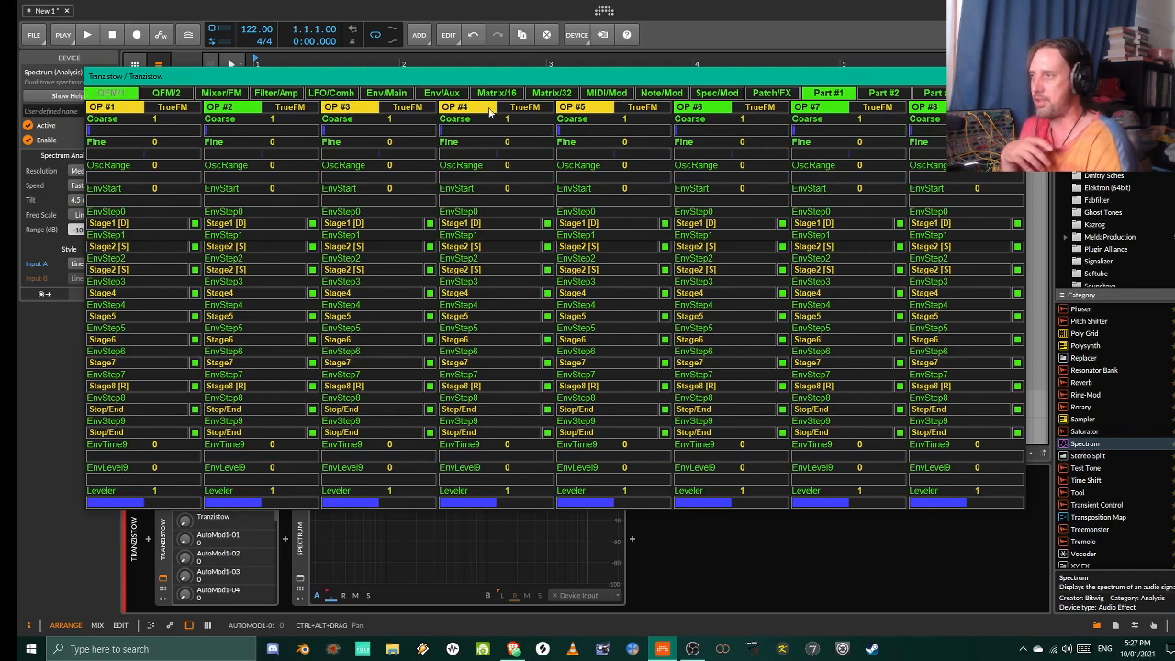
click(129, 93)
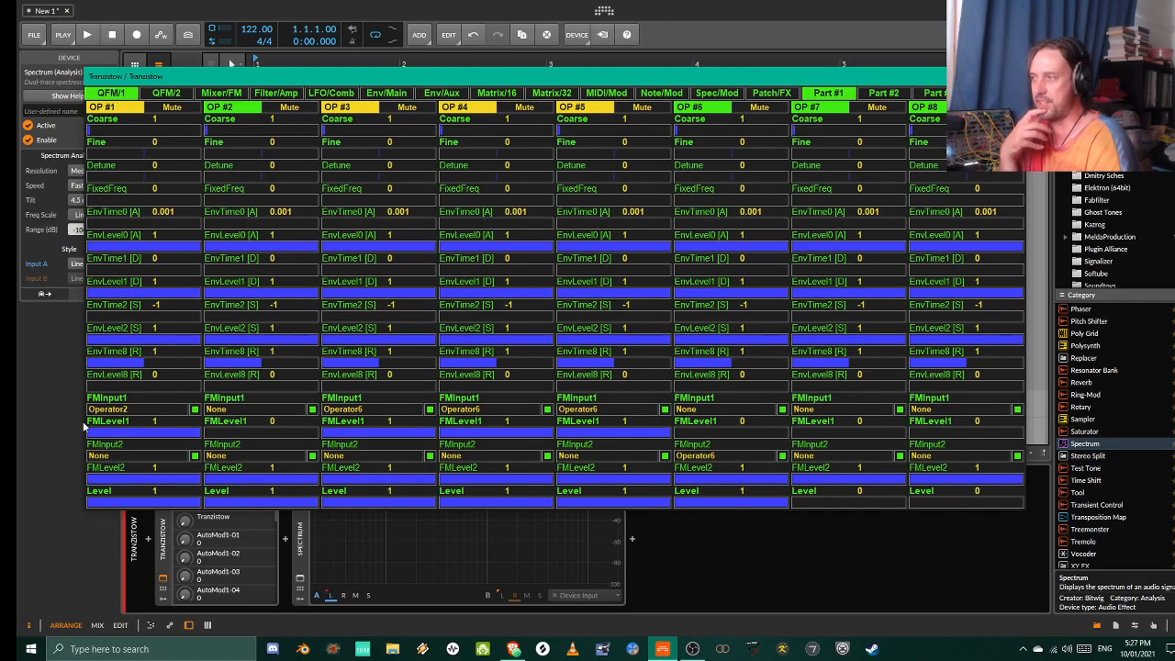
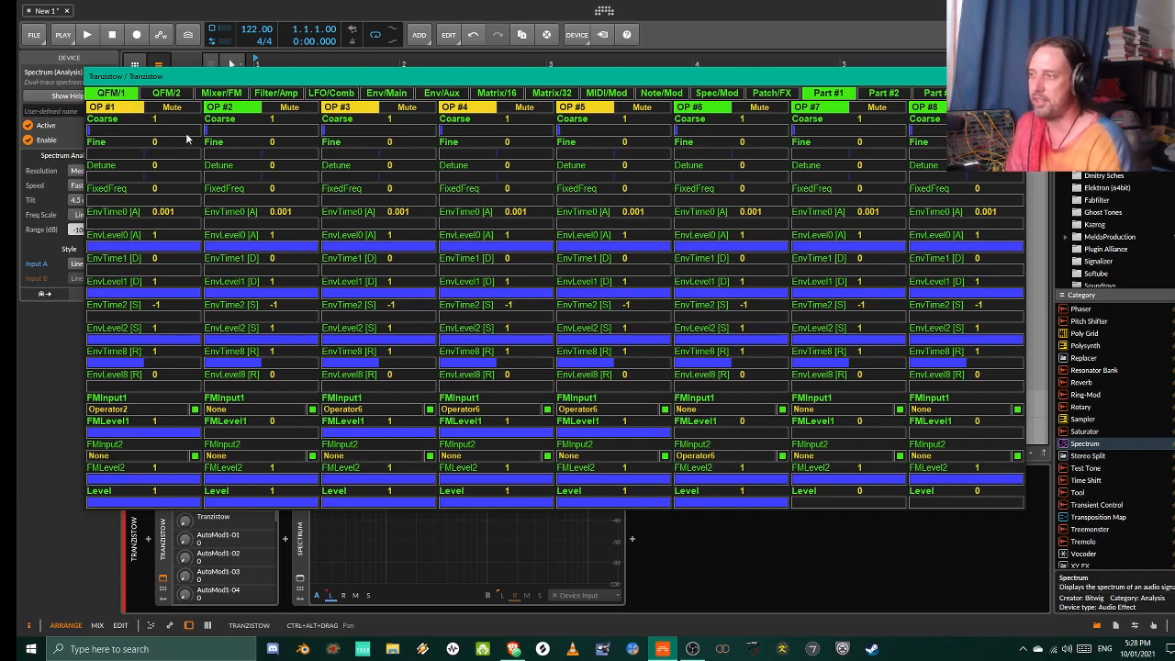
- Reposition the synth window slightly lower and look over the QFM/1 operators, checking OP #1's FMInput1 source list
mouse_move(315, 74)
mouse_down()
mouse_move(302, 98)
mouse_move(322, 84)
mouse_up()
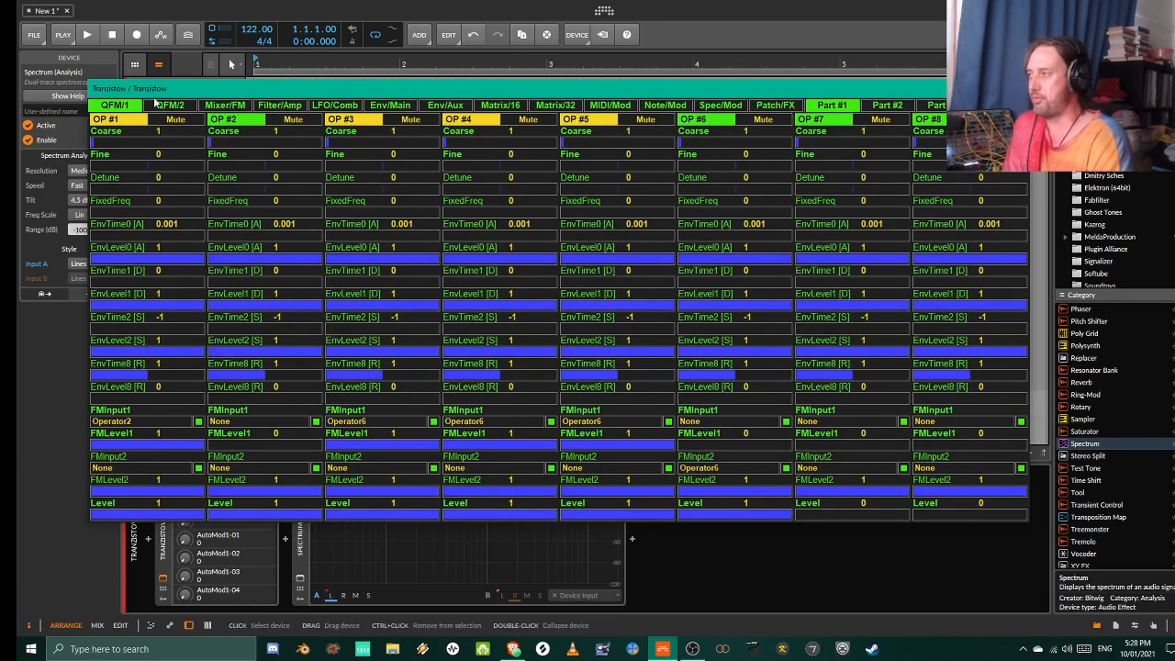
click(113, 105)
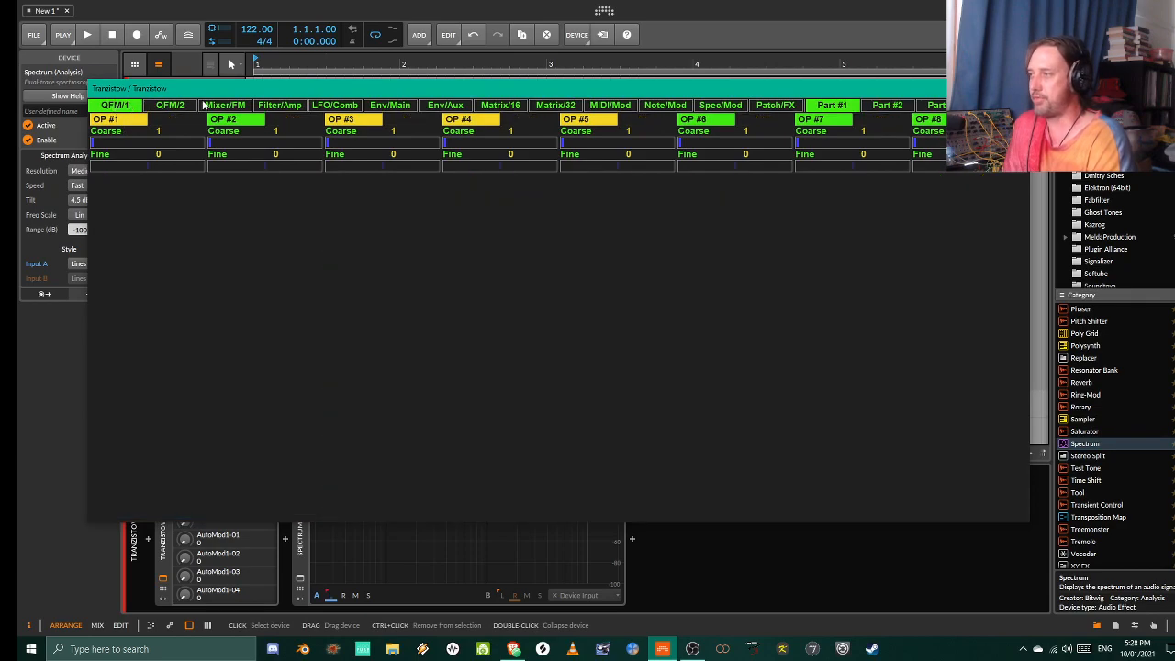
click(108, 106)
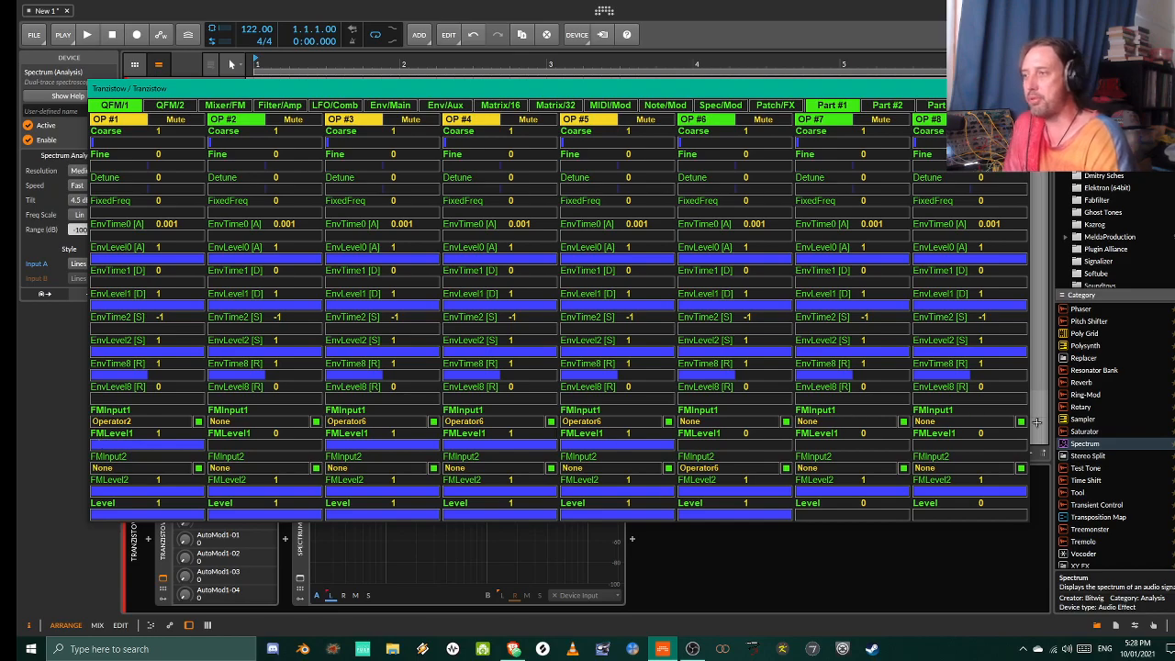
click(155, 421)
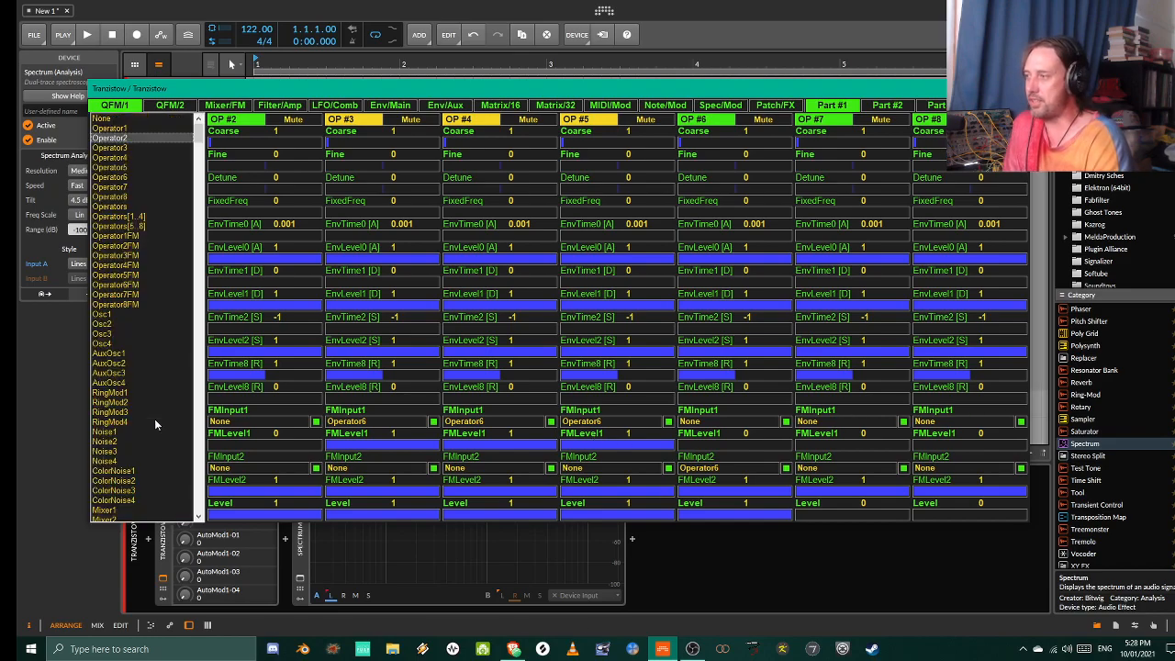
click(18, 444)
click(116, 106)
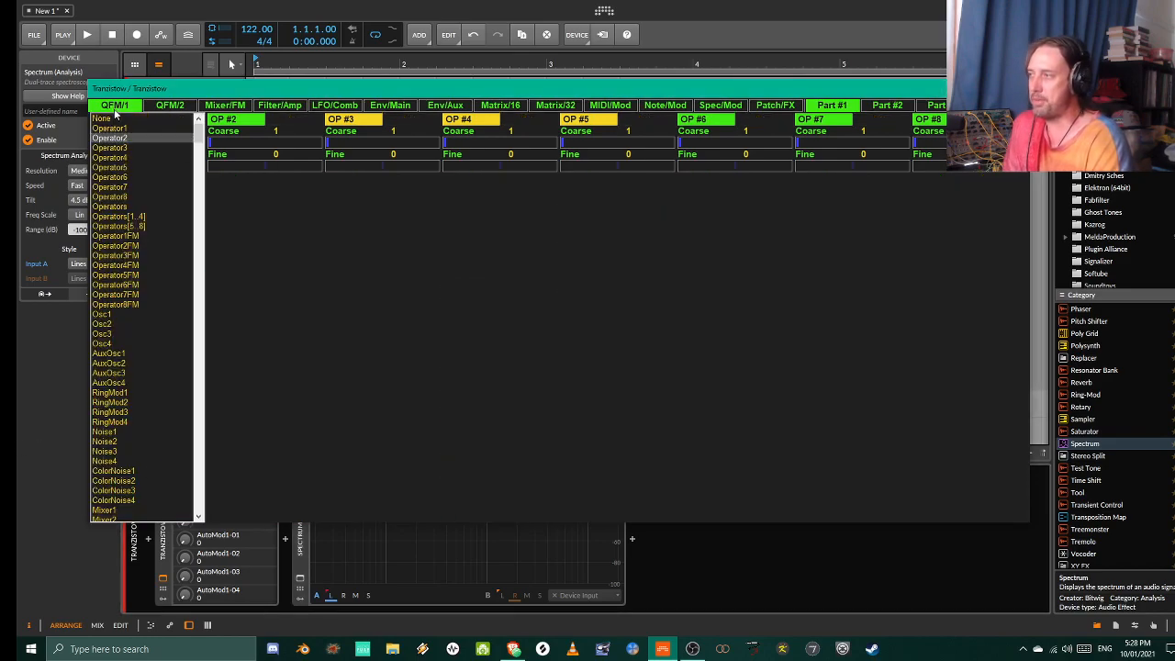
click(119, 107)
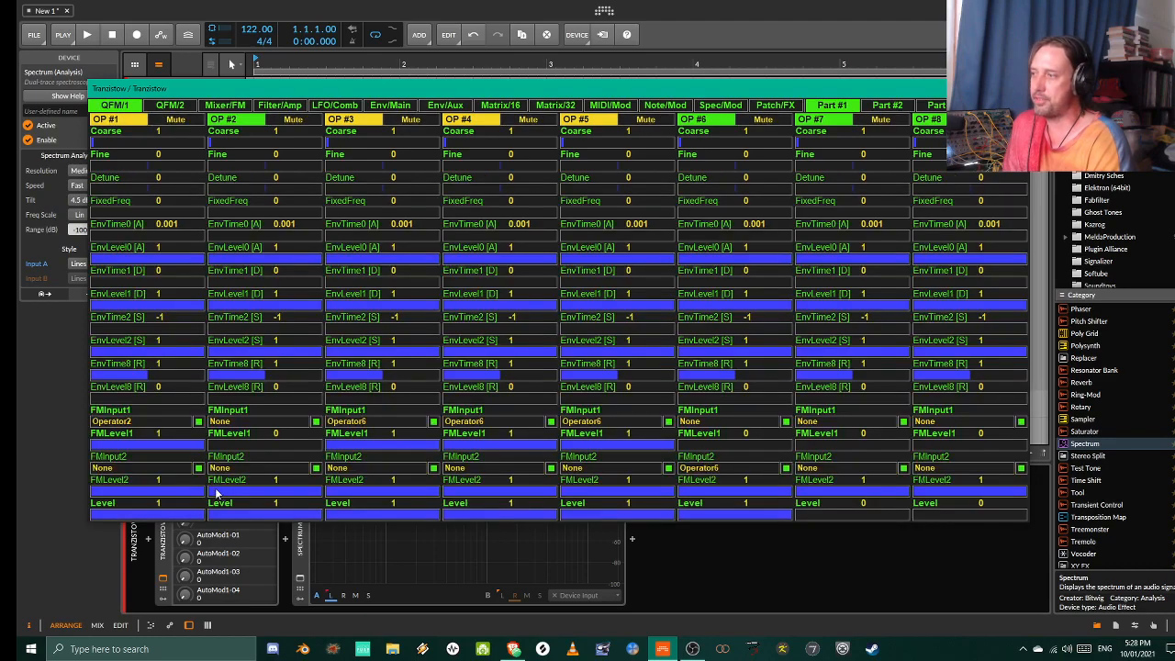
- Browse the modulation sources available for OP #1's FMInput1, from operators and oscillators through filters, LFOs and envelopes
click(134, 422)
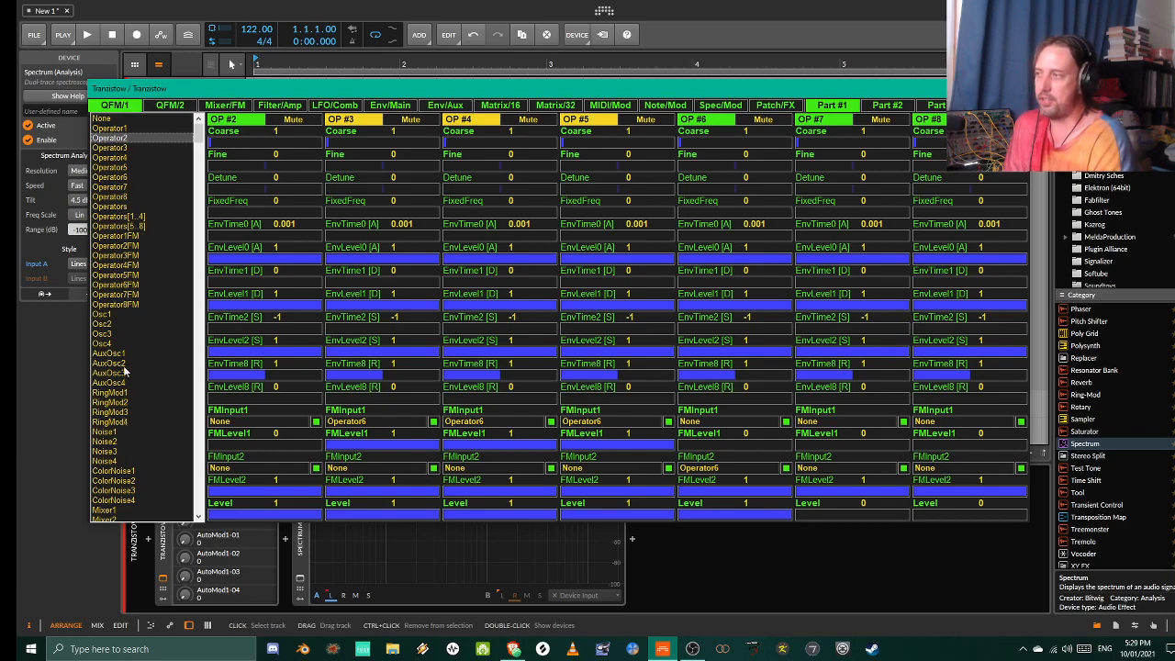
scroll(153, 364, down, 7)
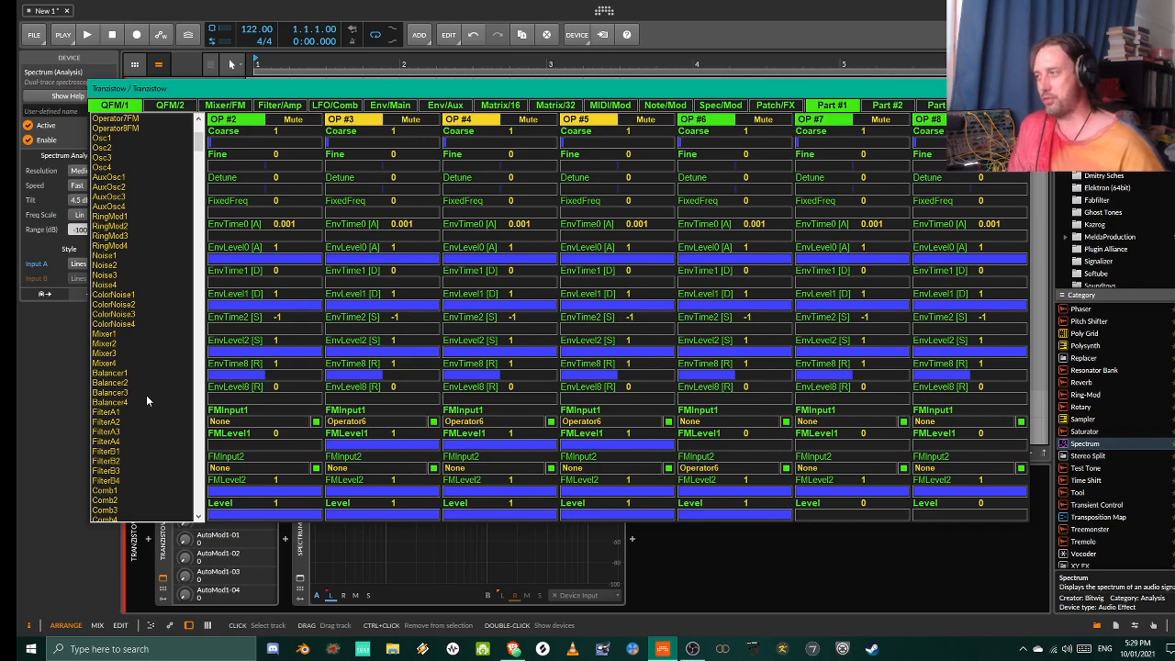
scroll(115, 391, down, 7)
scroll(128, 396, down, 3)
scroll(158, 450, down, 2)
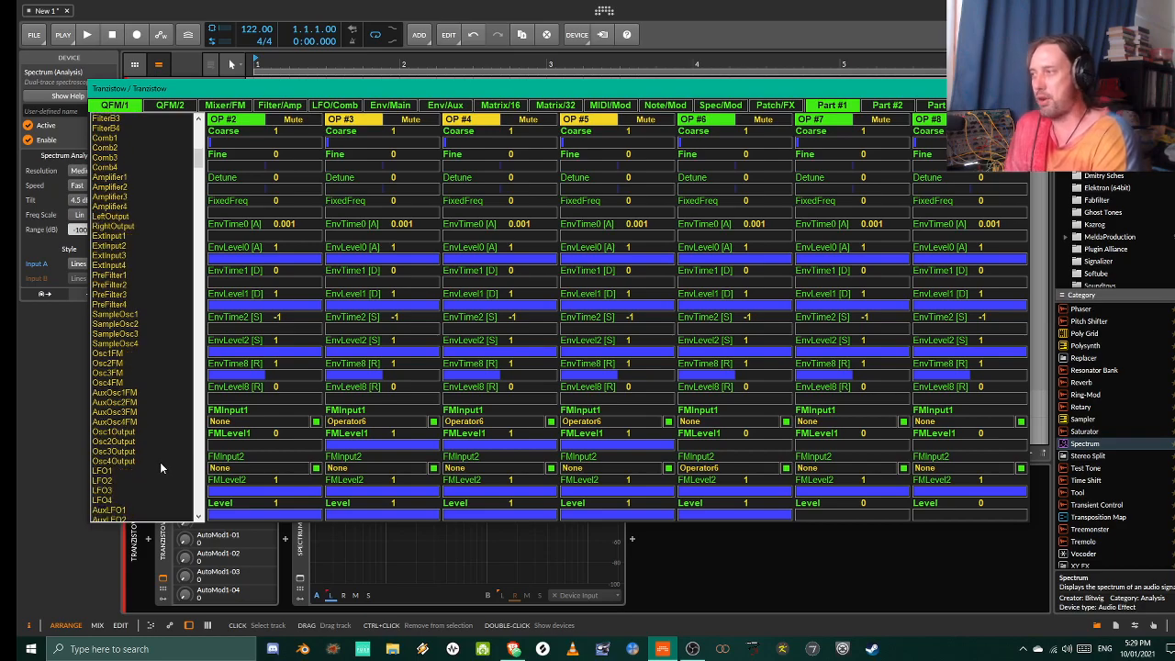
scroll(141, 443, down, 10)
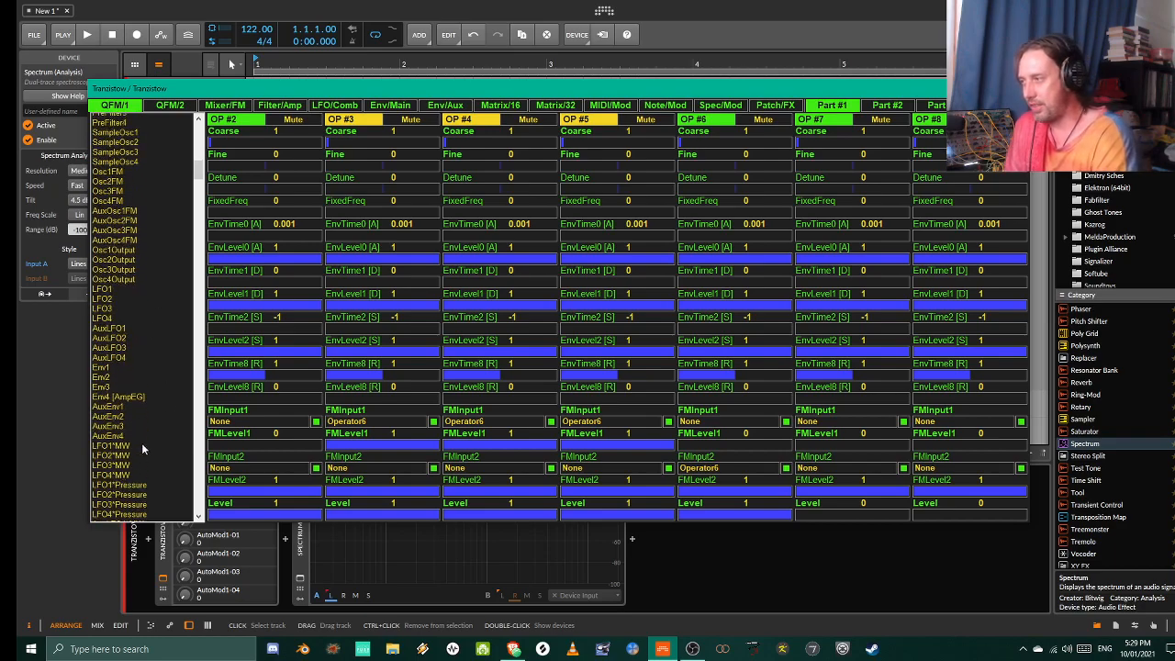
scroll(167, 475, down, 14)
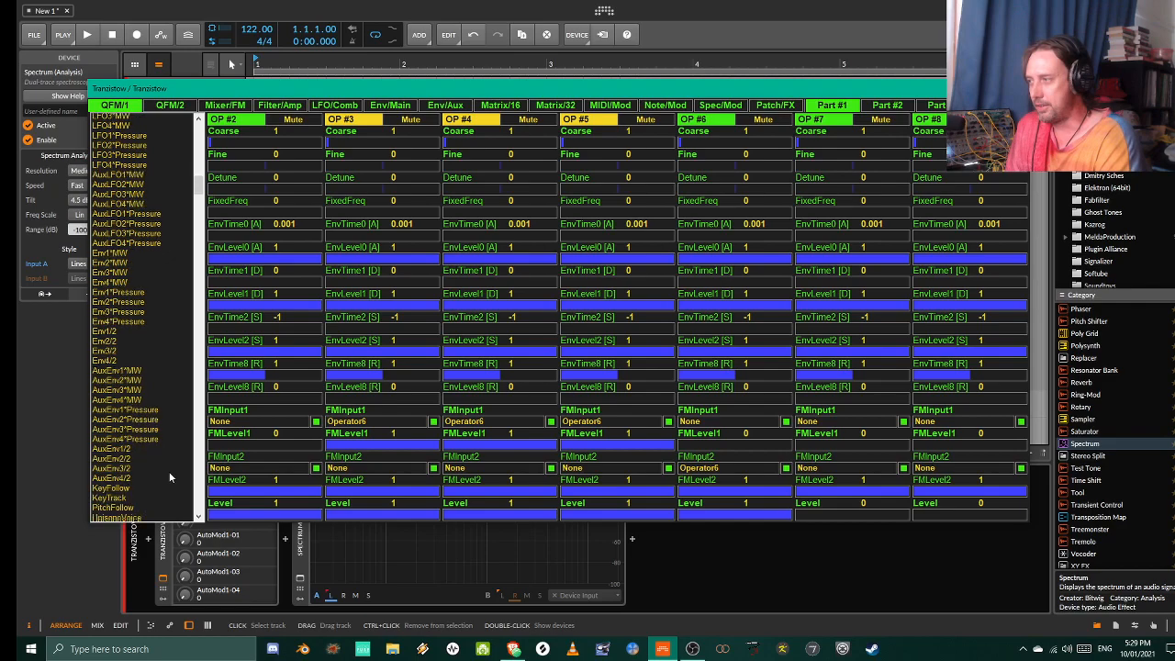
scroll(172, 472, down, 5)
drag(201, 196, 199, 129)
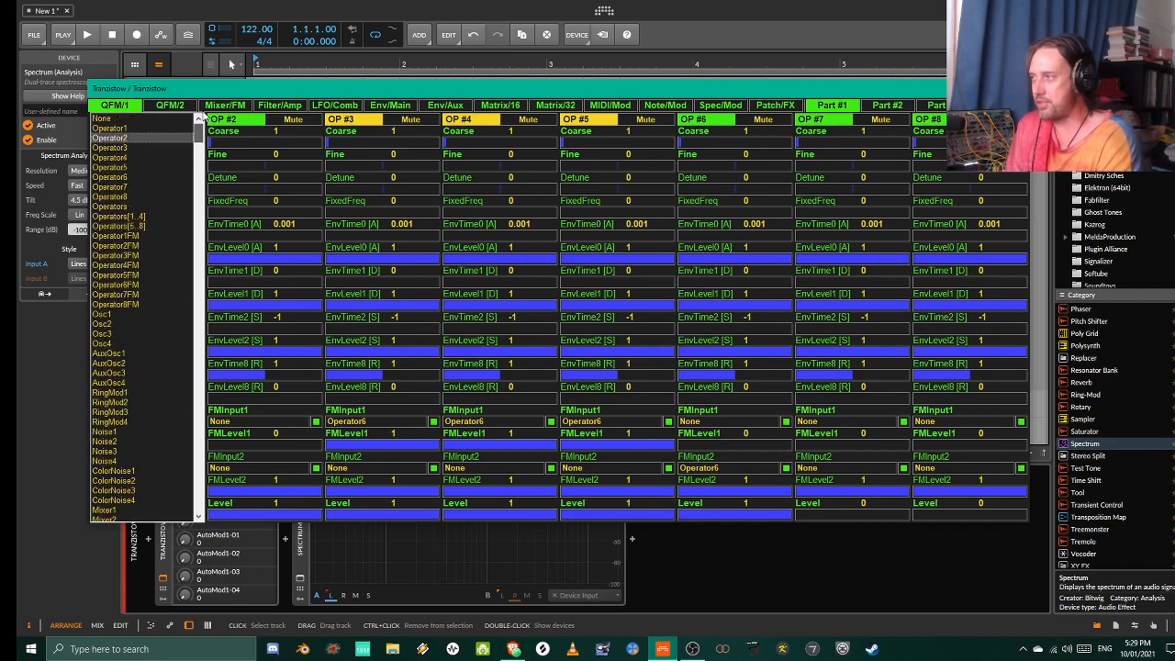
- Examine the alternate QFM/1 and QFM/2 pages, including the extra envelope stages and curves, and return to Osc/Main
click(117, 104)
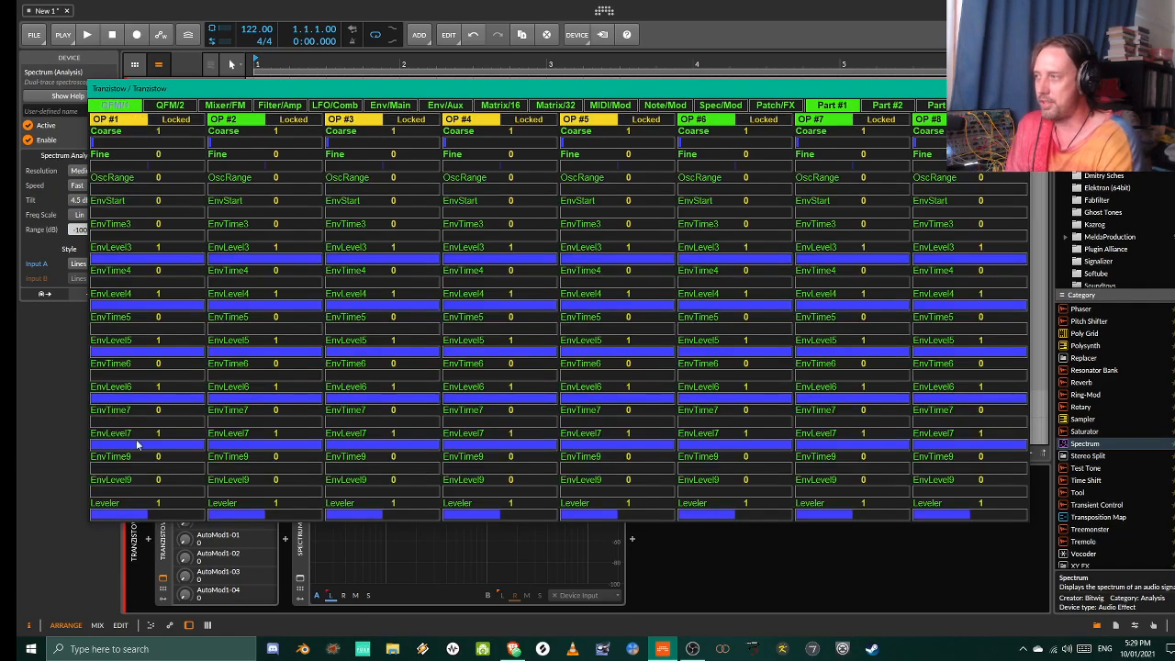
click(169, 106)
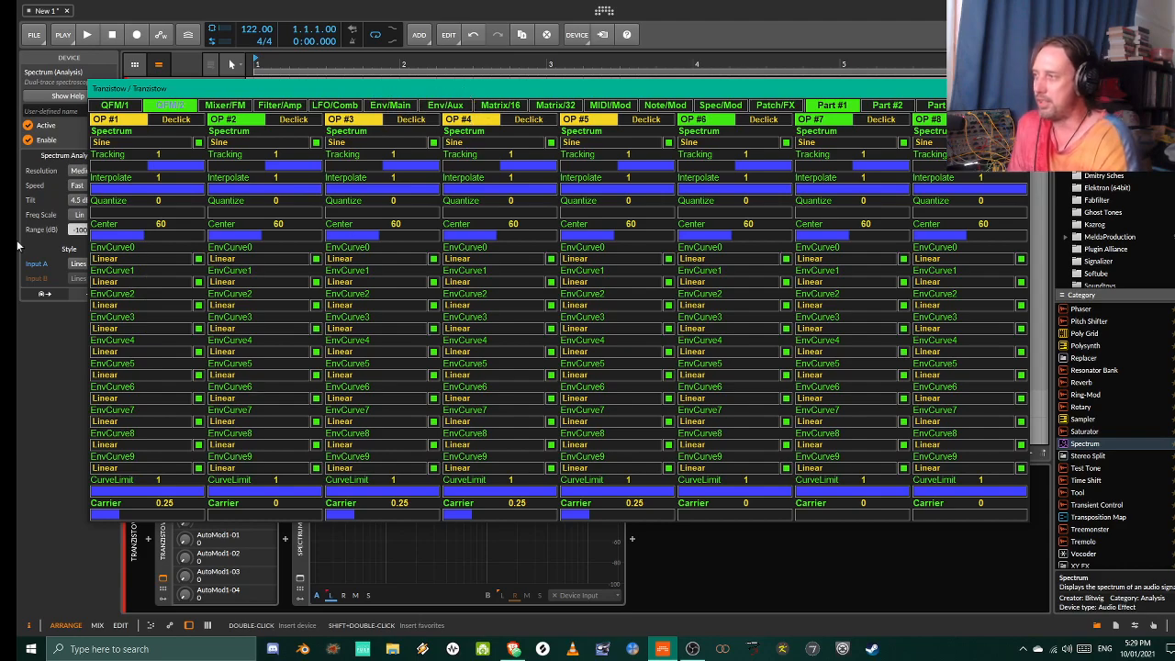
click(112, 106)
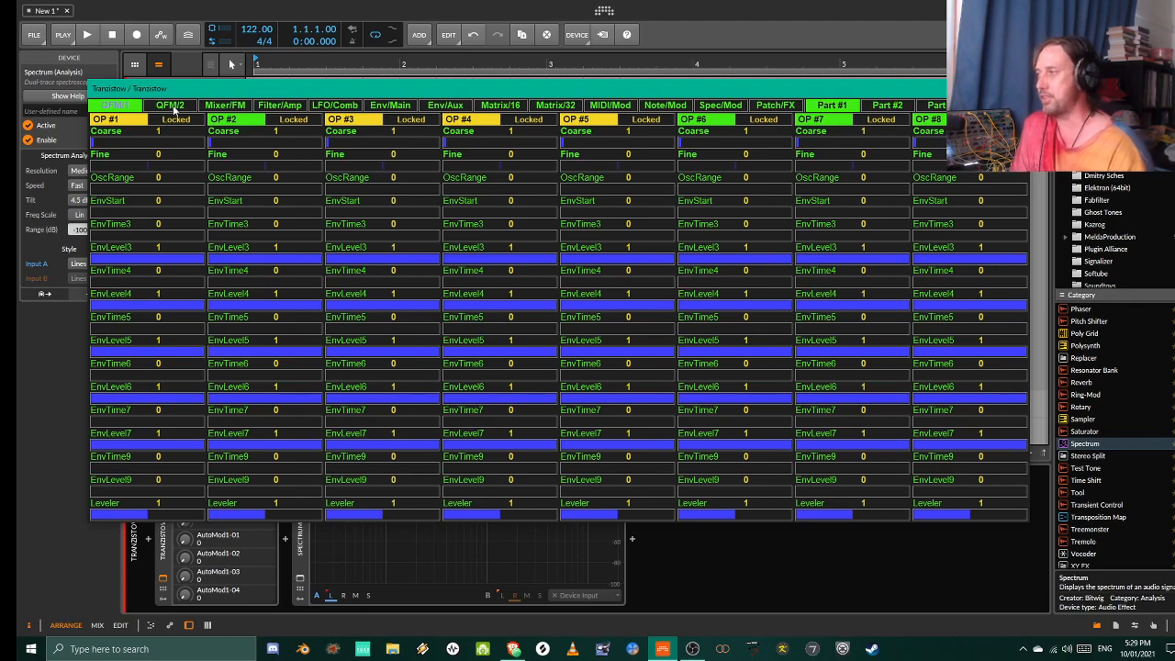
click(118, 106)
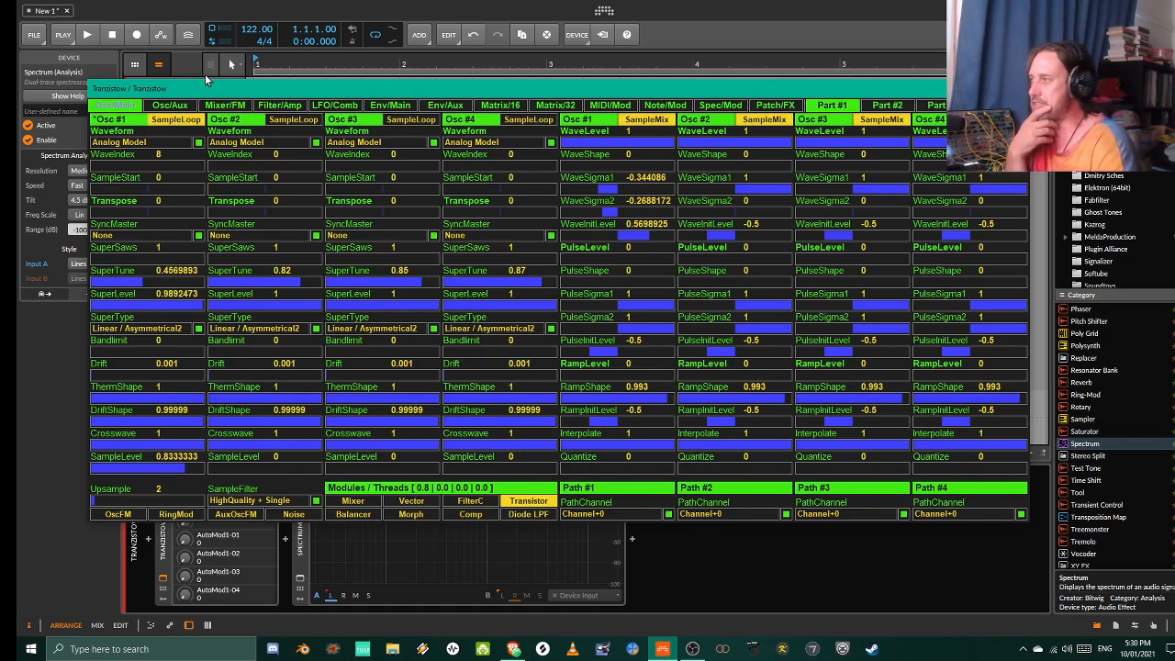
click(112, 107)
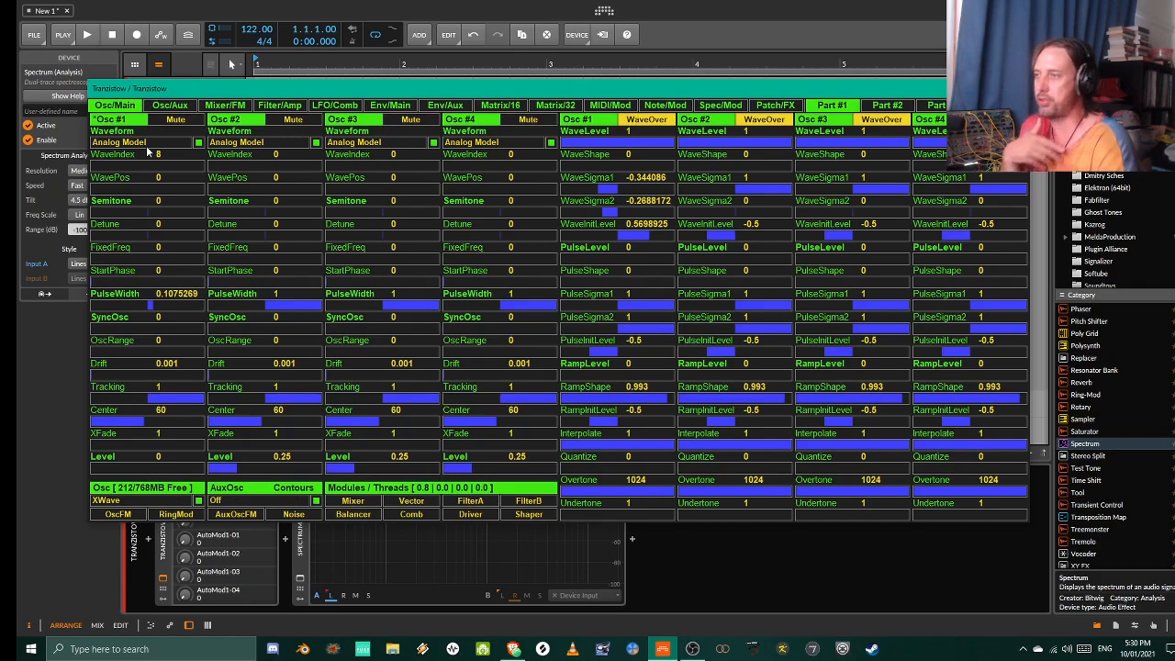
- Set Osc #1's Waveform to AuxOsc [1,2,3,4]
click(152, 154)
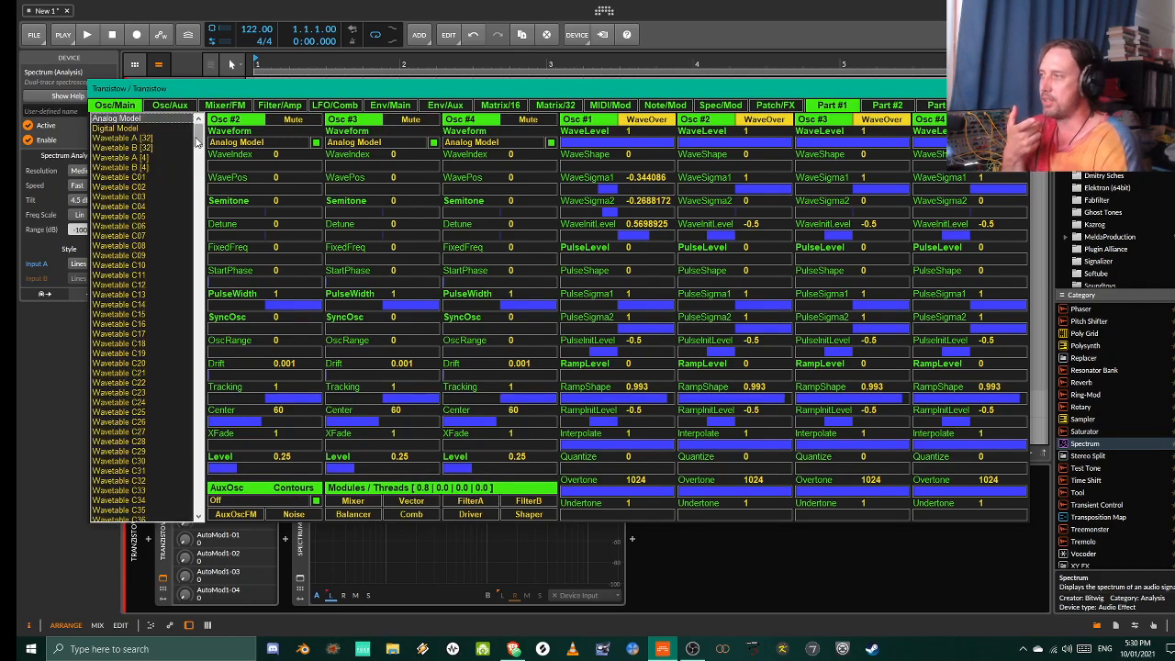
scroll(200, 163, down, 1)
drag(200, 163, 185, 234)
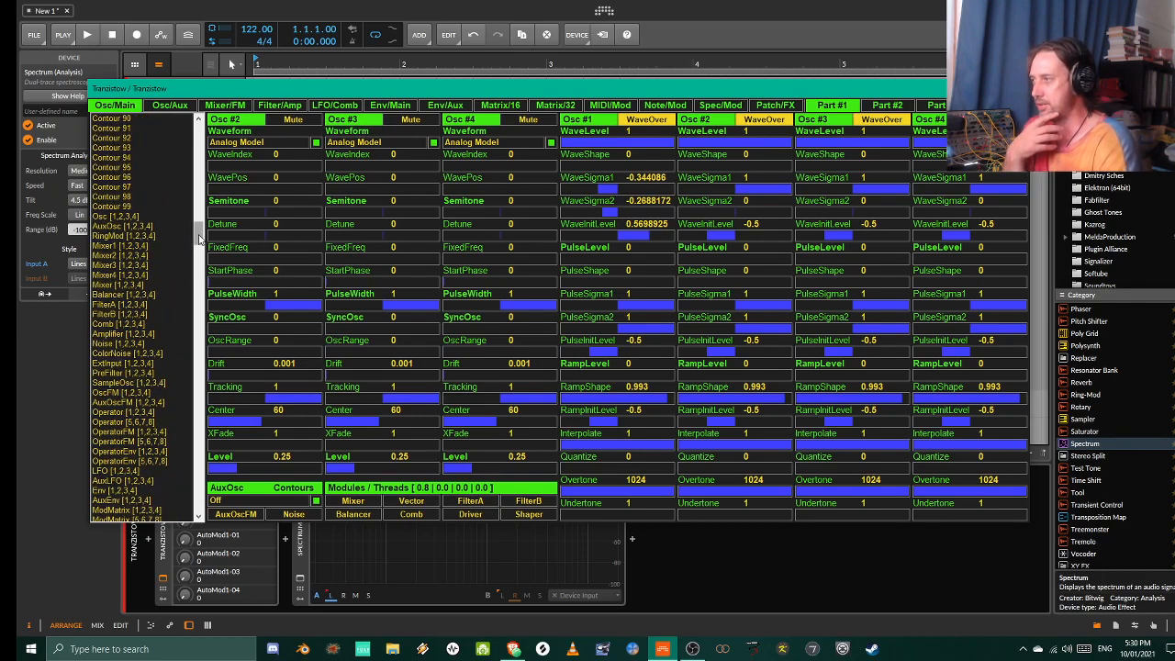
scroll(201, 239, up, 1)
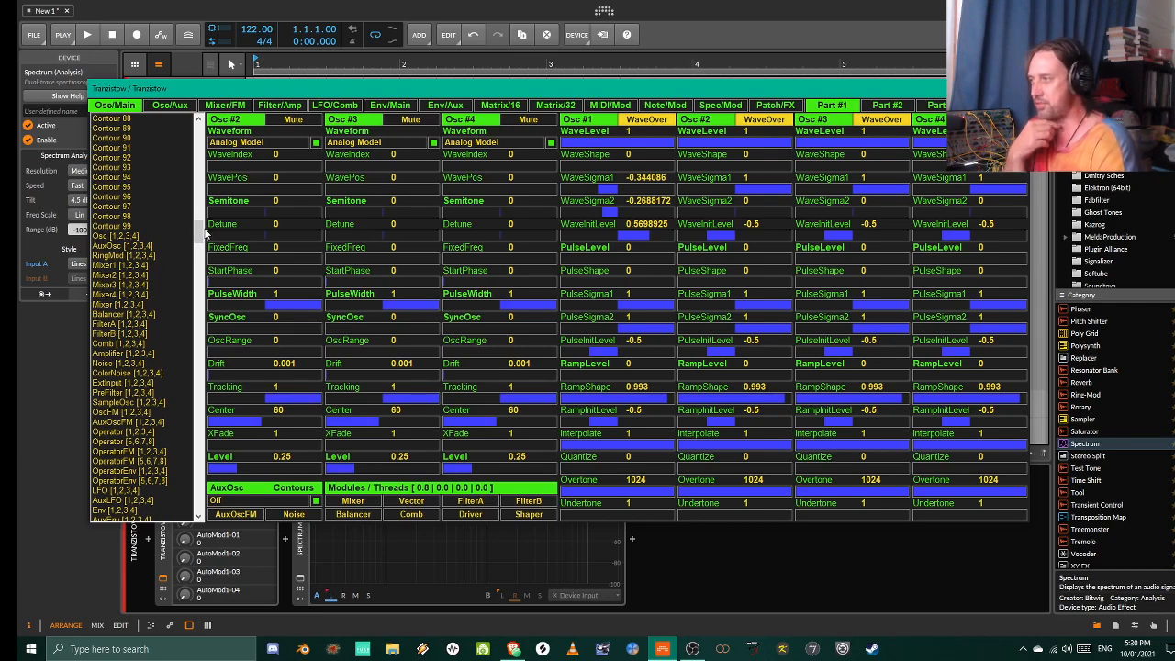
drag(199, 233, 201, 235)
scroll(202, 235, down, 1)
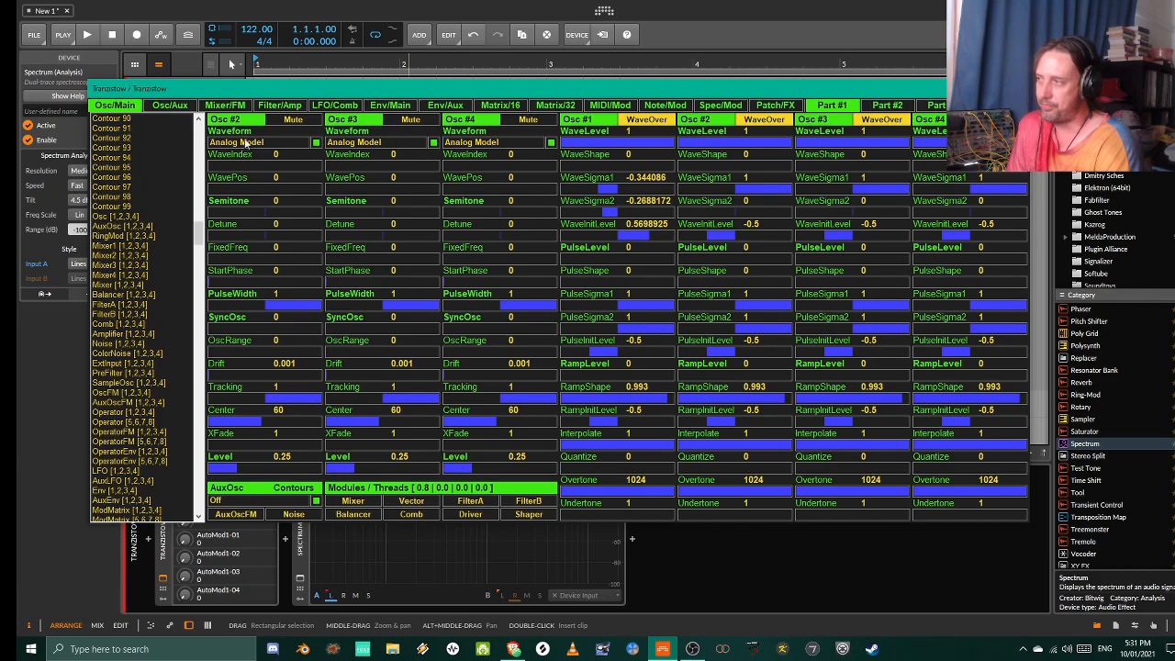
click(116, 226)
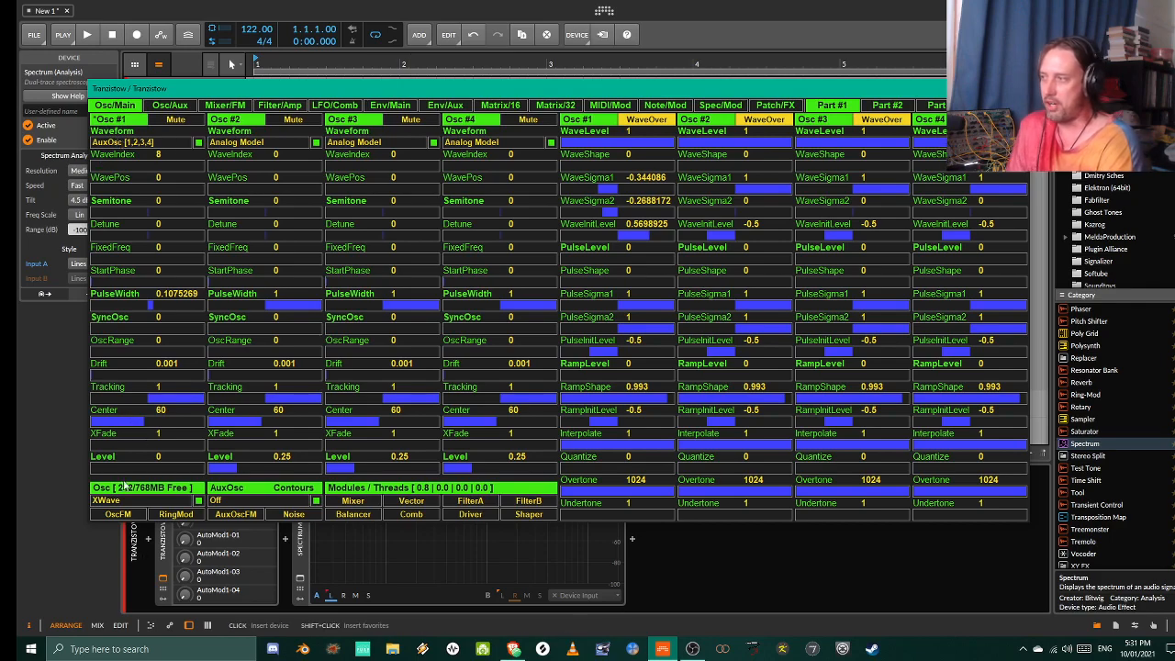
- Set Osc #1's Level to 0.6021506, check the Osc/Aux page, and set Osc #1's SampleLevel to 0
drag(108, 471, 159, 470)
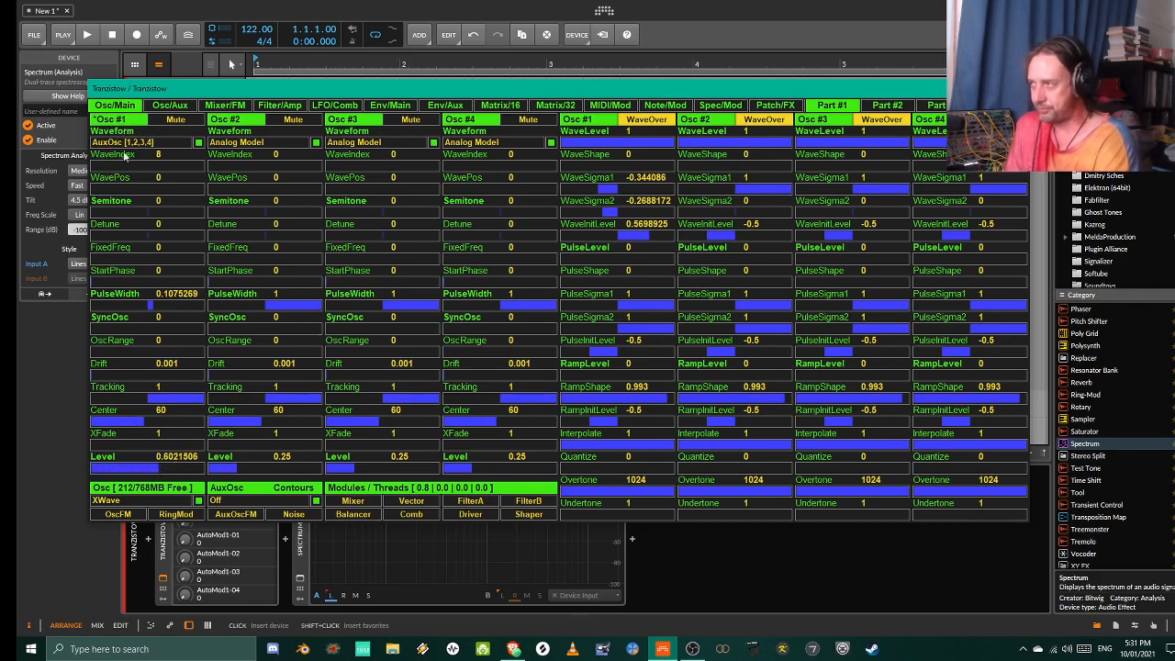
click(176, 110)
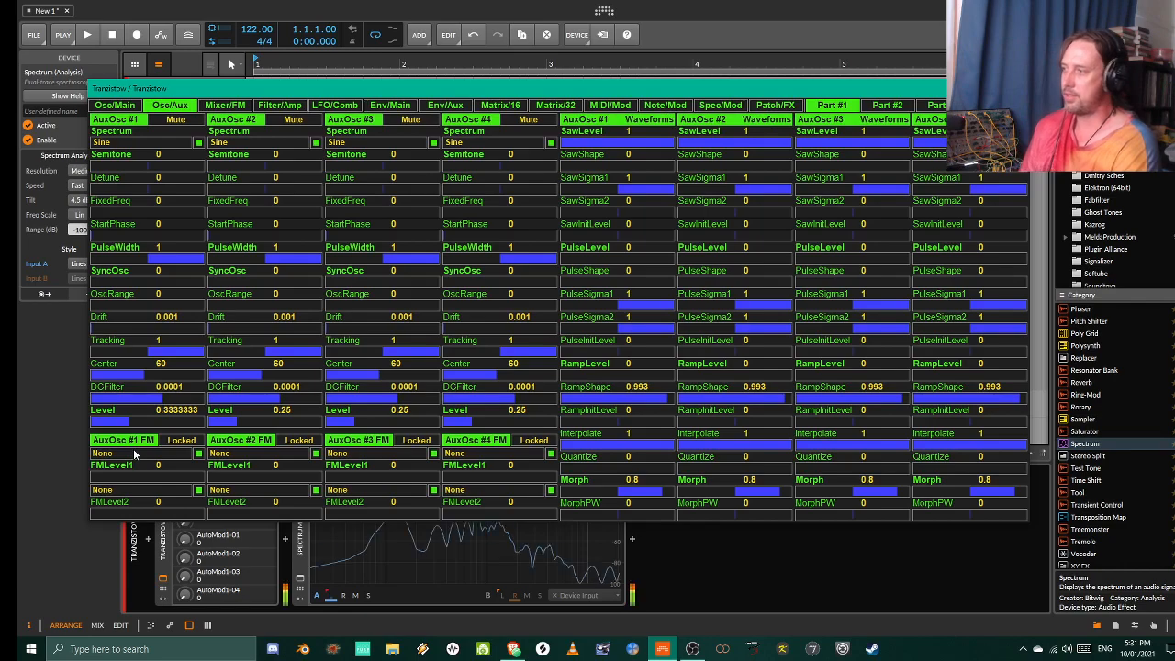
click(113, 106)
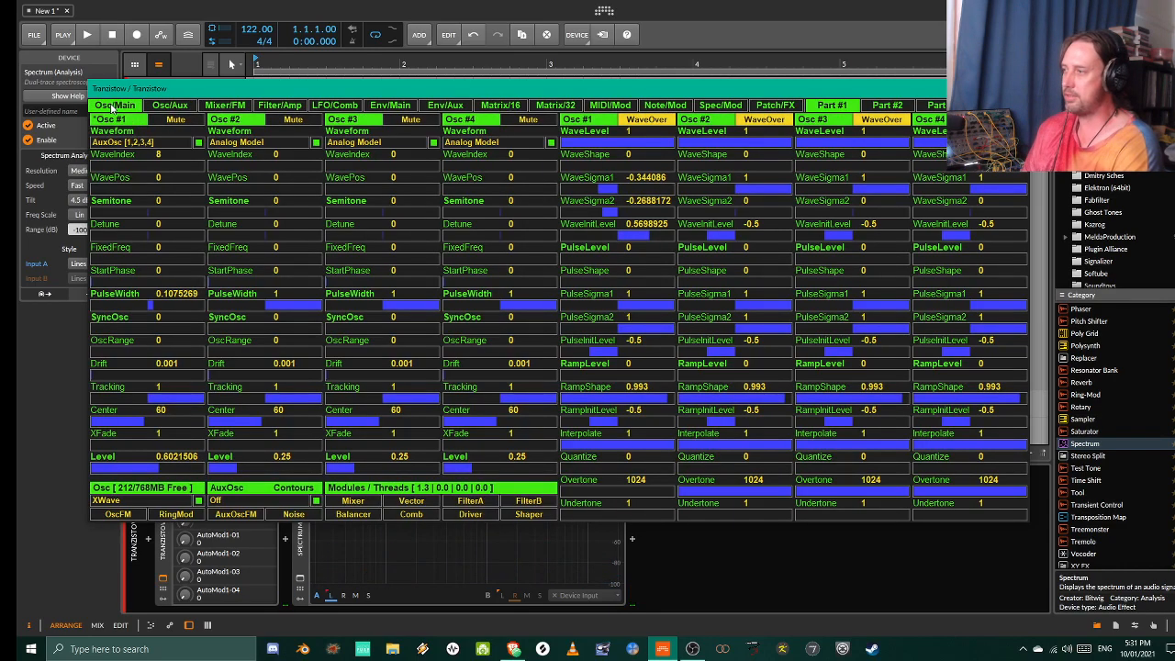
click(111, 106)
drag(181, 468, 61, 467)
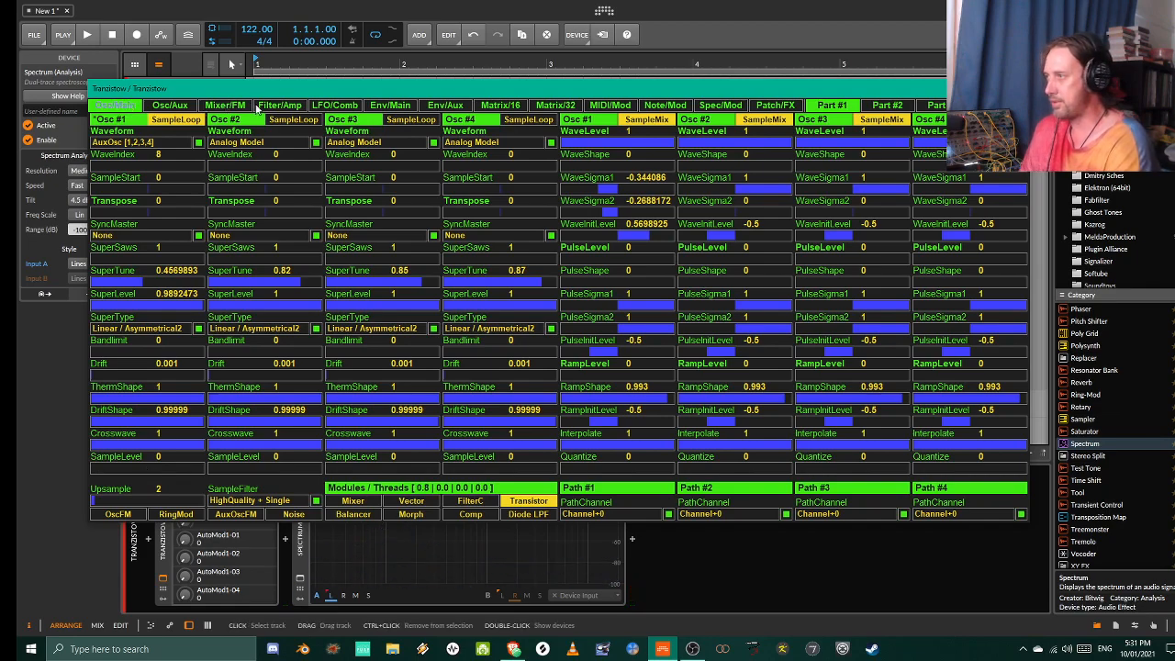
- Check the alternate Filter/Amp page, and enable the Mixer and FilterB modules on the Osc/Main pages
click(272, 107)
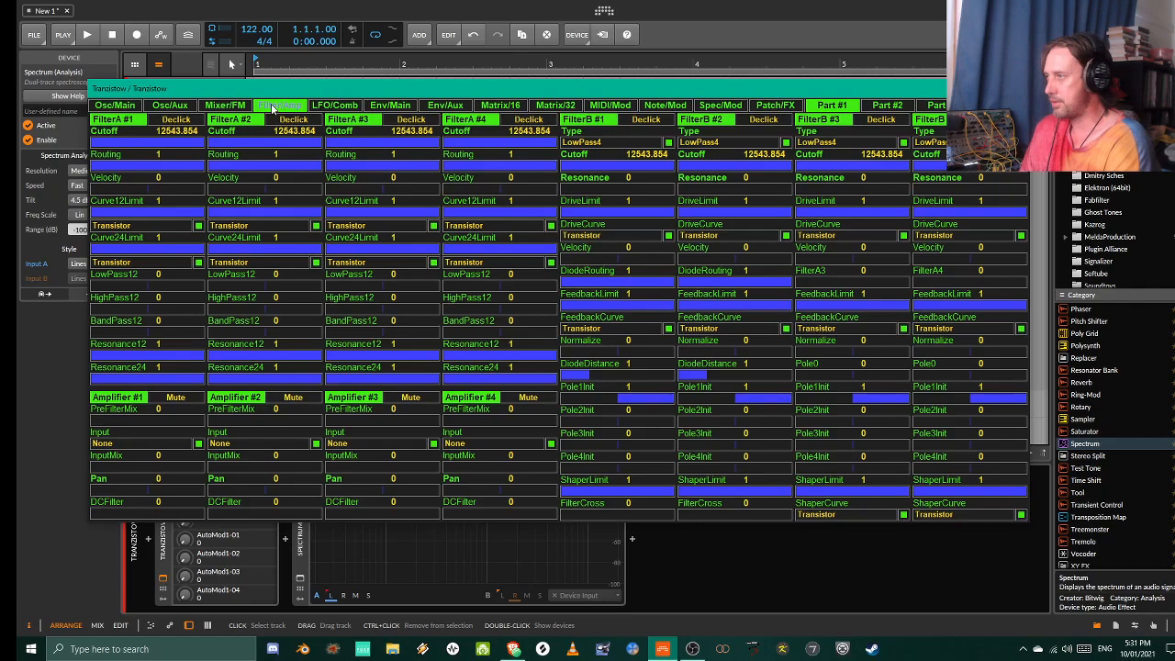
click(122, 107)
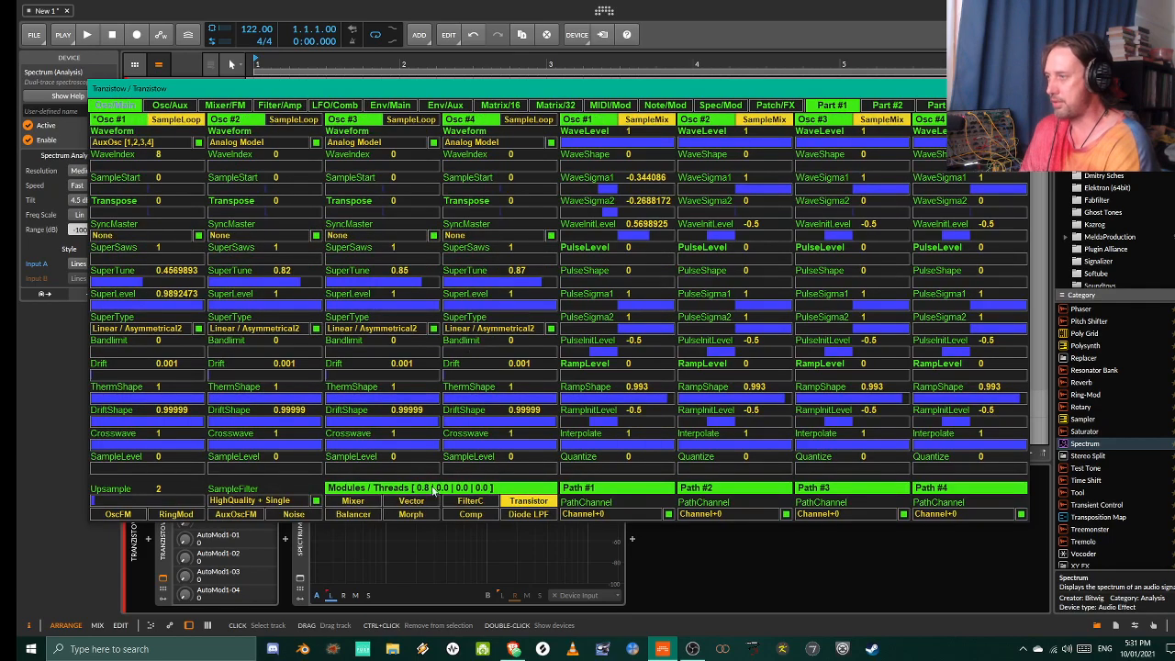
click(367, 500)
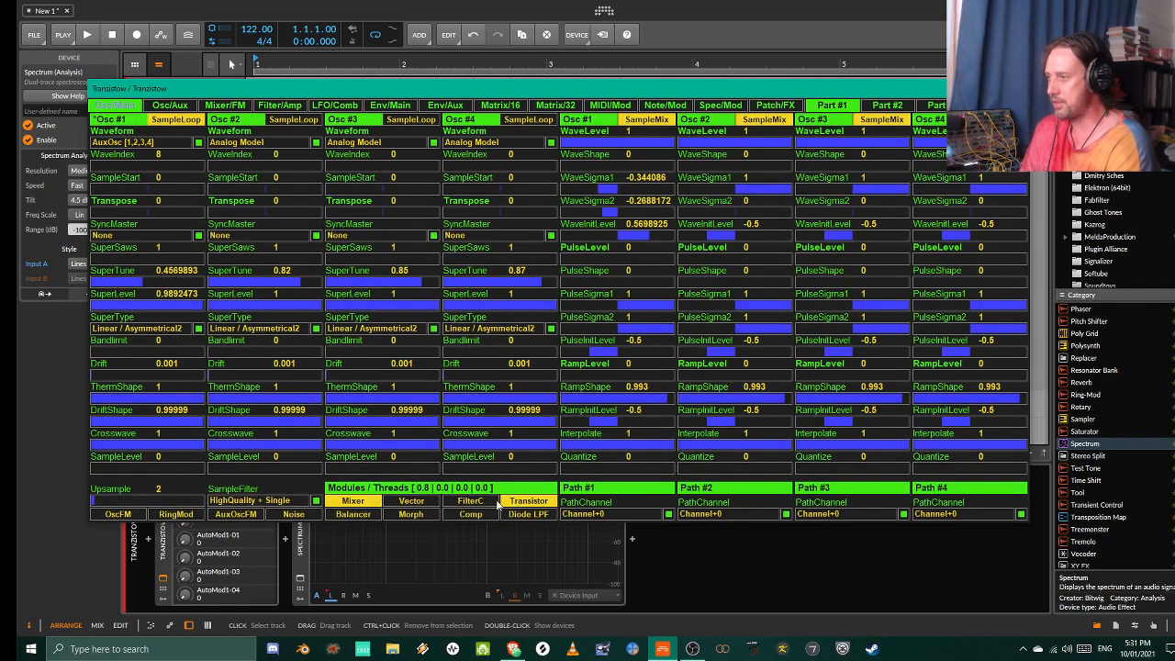
click(116, 108)
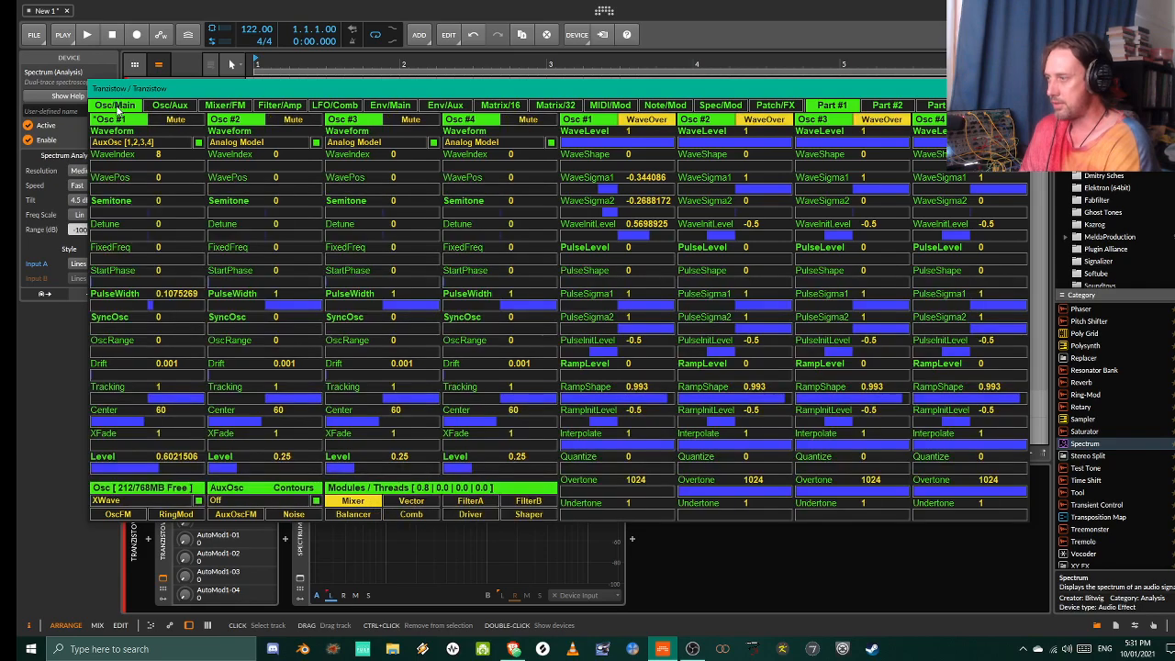
click(529, 502)
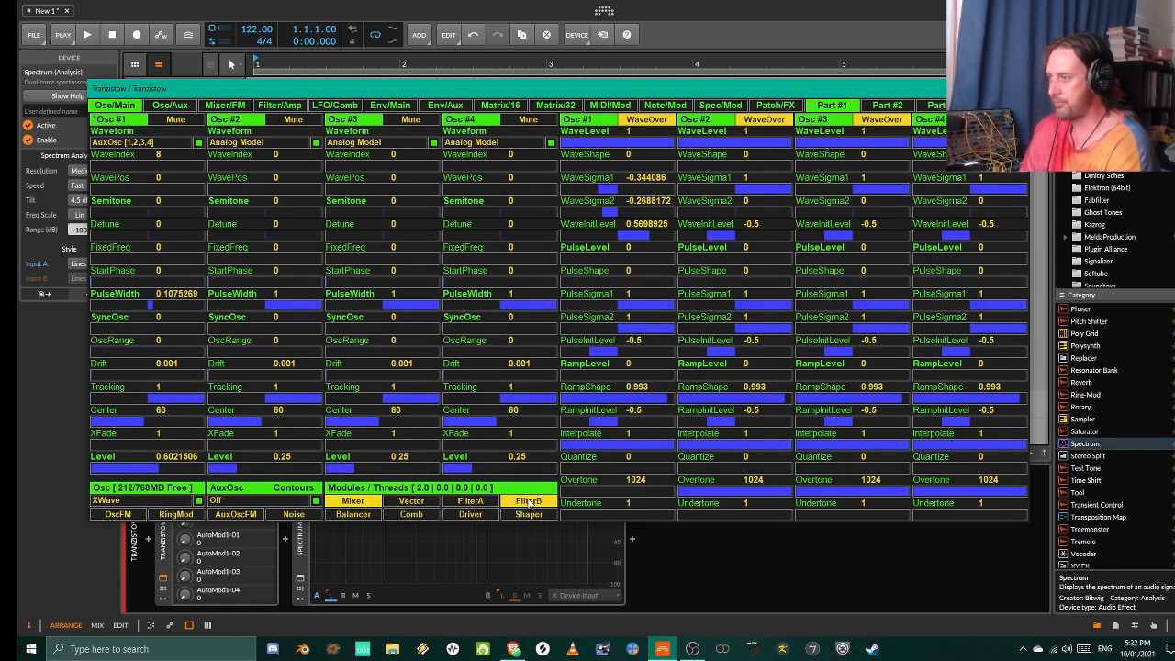
- Check the Filter/Amp routing and set Mixer #1's Osc1 Level1 to 0.5645161 on the Mixer/FM page
click(272, 107)
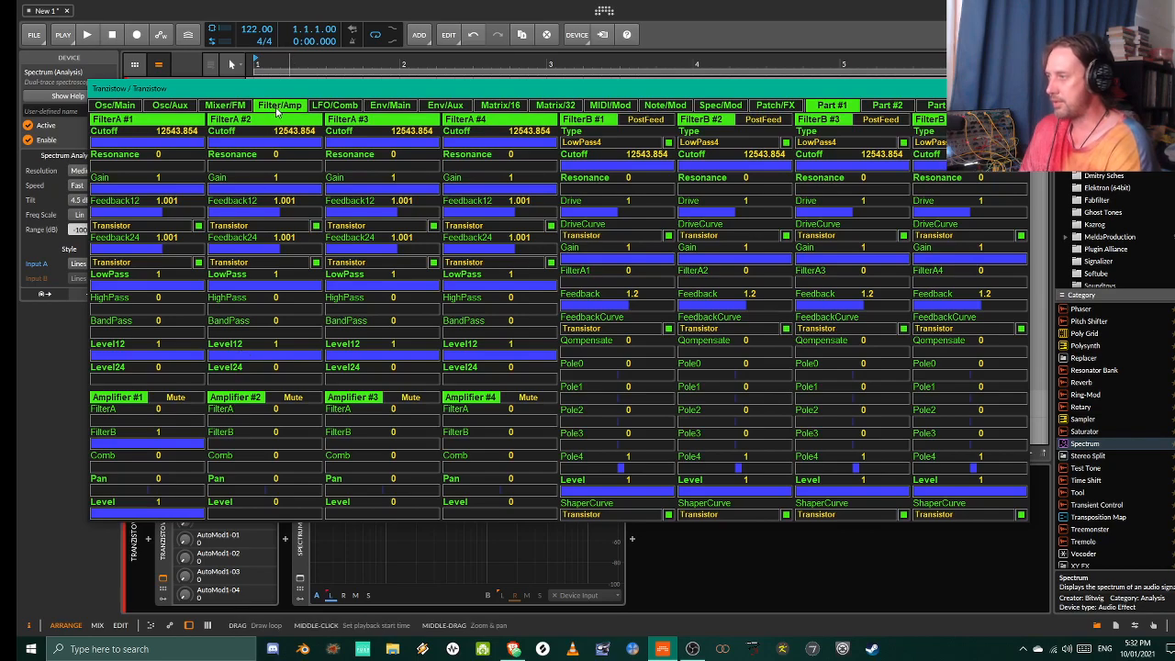
click(225, 105)
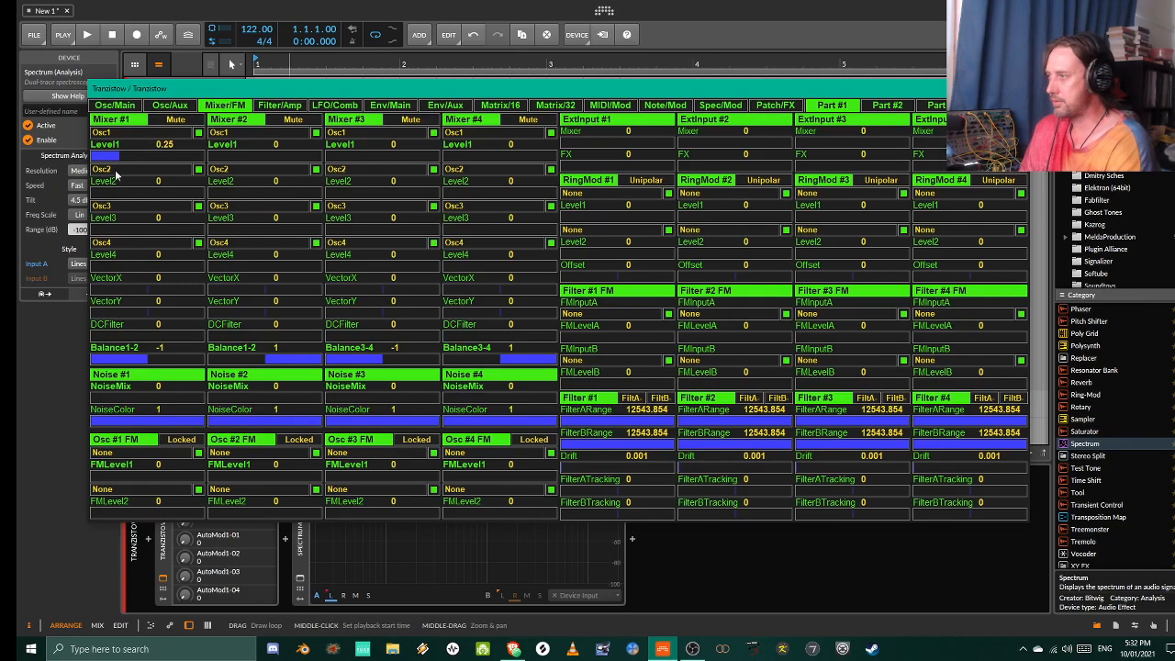
drag(113, 159, 156, 156)
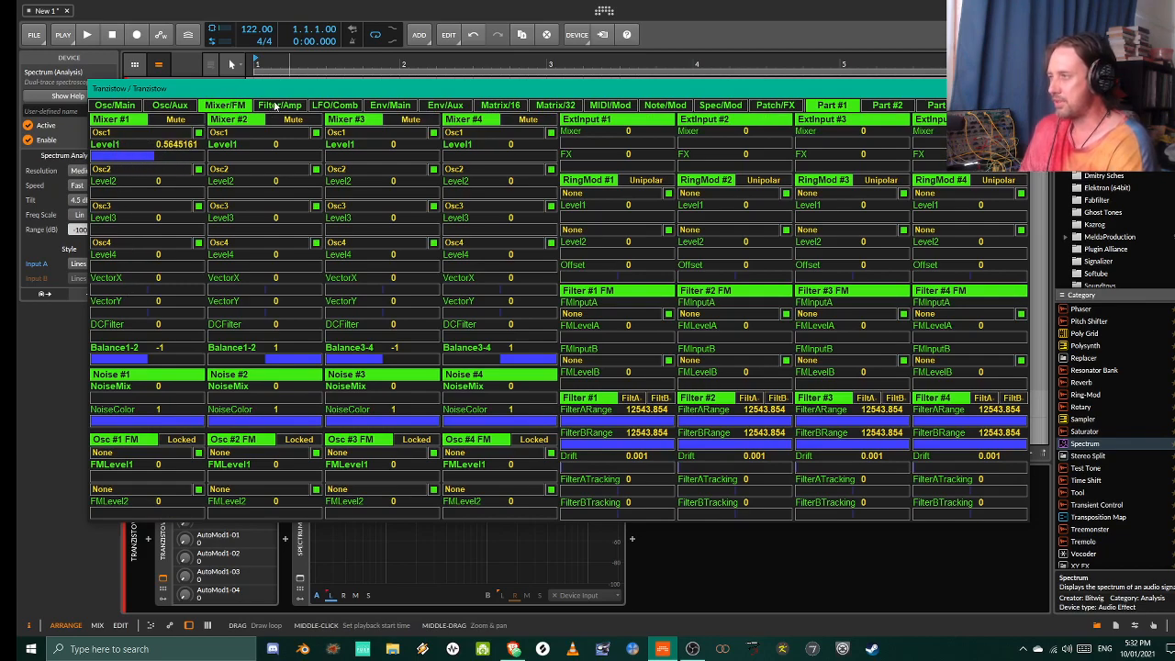
- Set Amplifier #1's FilterB to 1 on the Filter/Amp page and the AuxOsc Contours mode to Saw/Wave on the Osc/Main page
click(275, 107)
drag(133, 443, 212, 447)
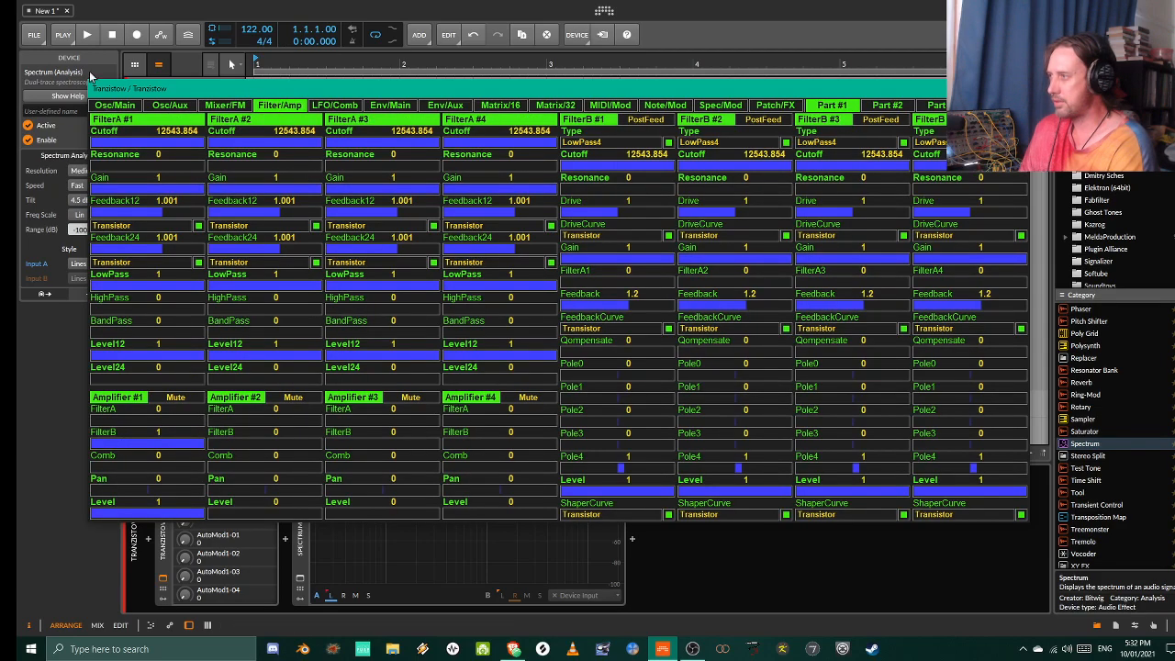
click(163, 107)
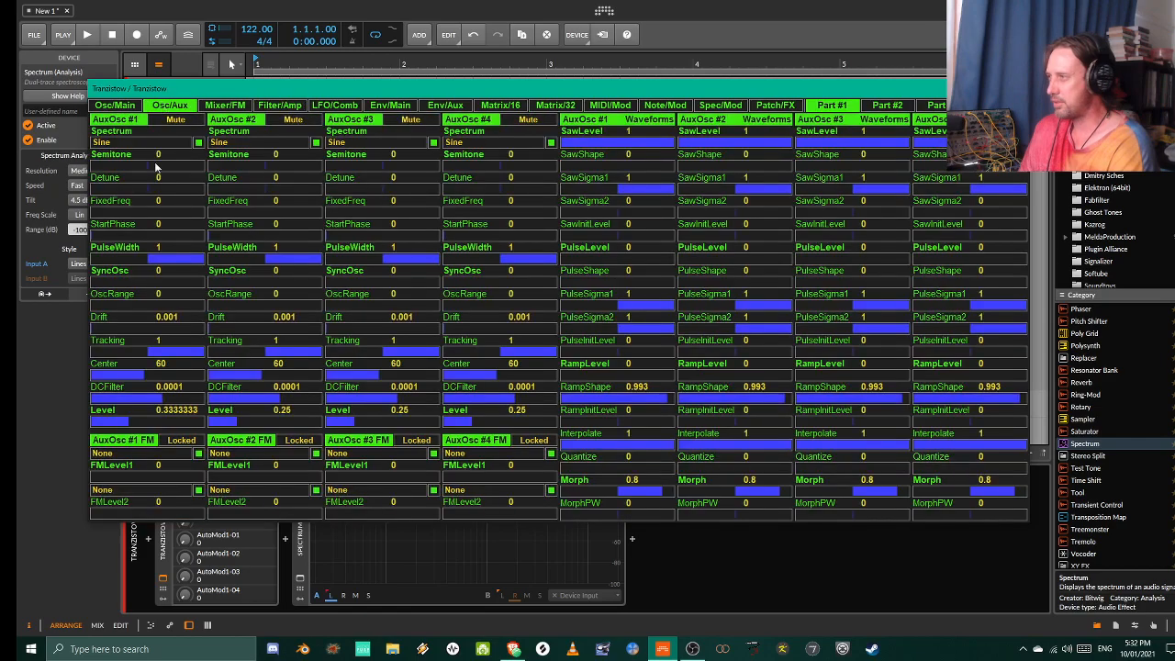
click(106, 109)
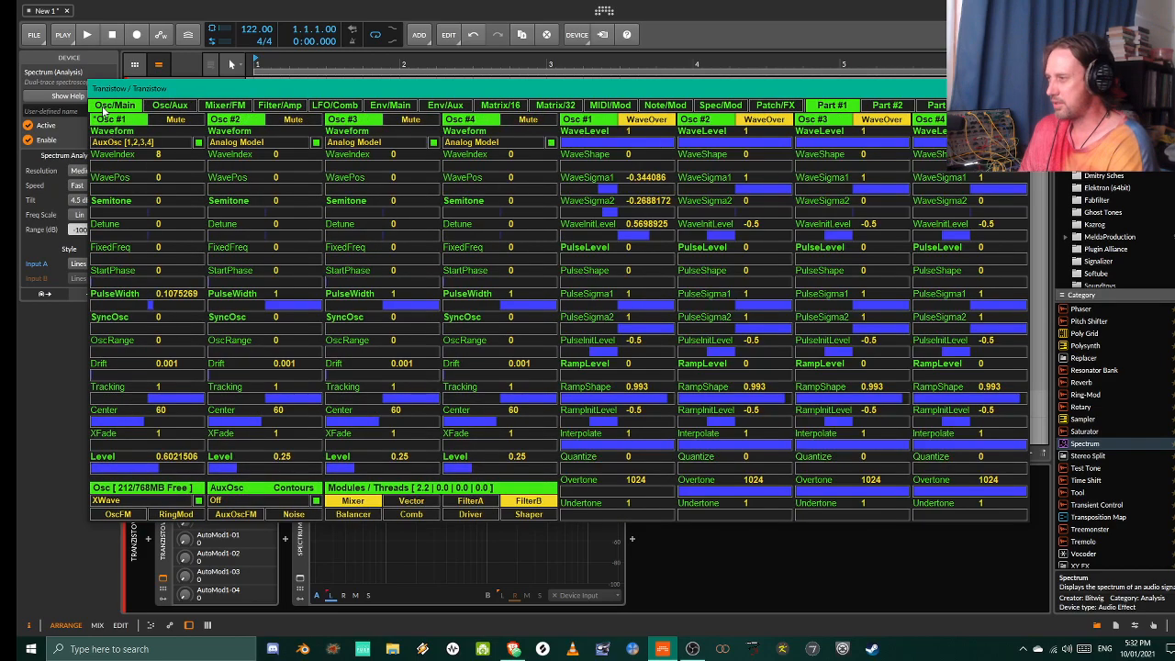
click(229, 498)
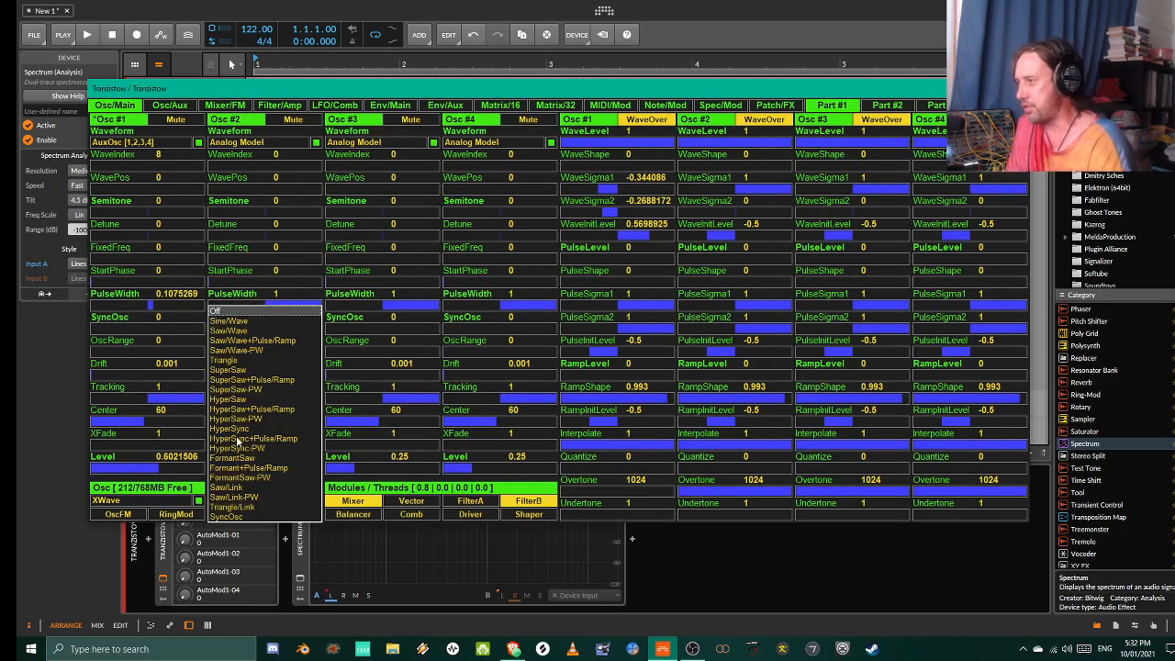
click(245, 328)
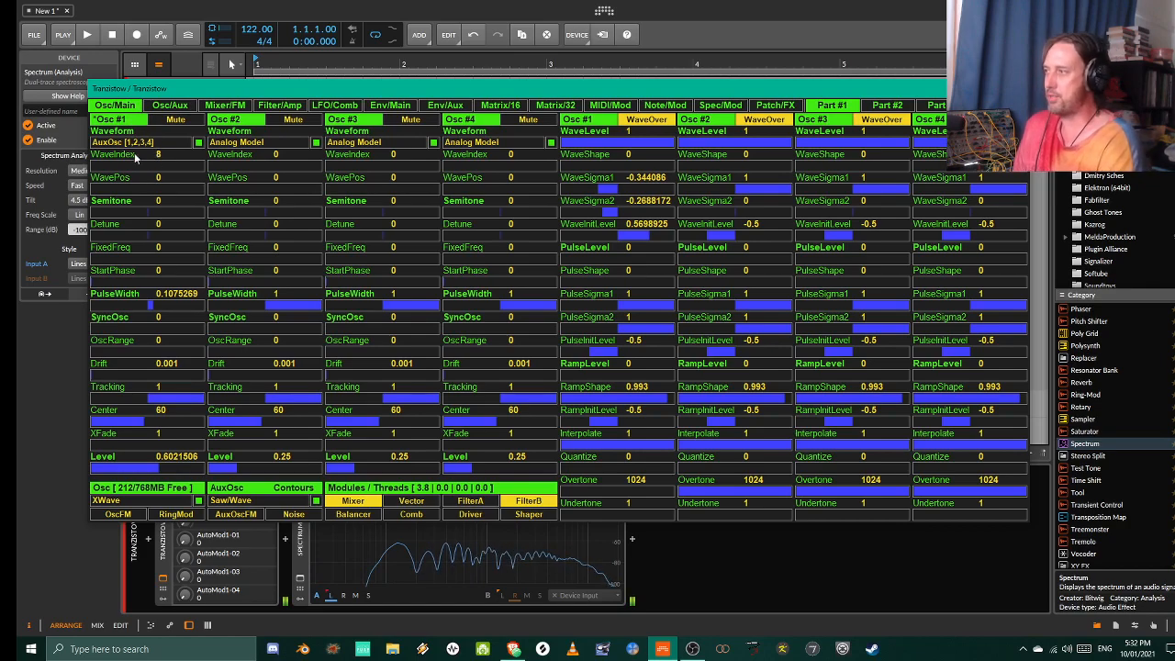
- Set Semitone to 14 on AuxOsc #2 and #3 and -5 on #4, and the four AuxOsc Levels to 0.7903226, 0.8010753, 0.8064516 and 0.5430108
click(182, 107)
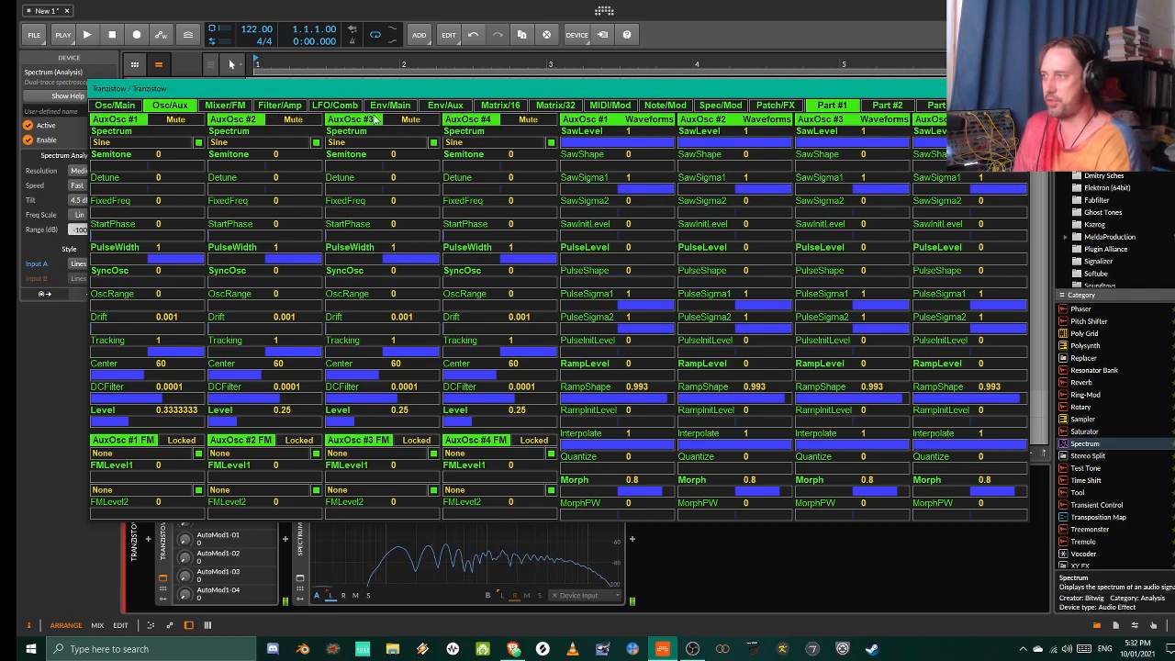
drag(258, 173, 285, 170)
drag(390, 170, 399, 175)
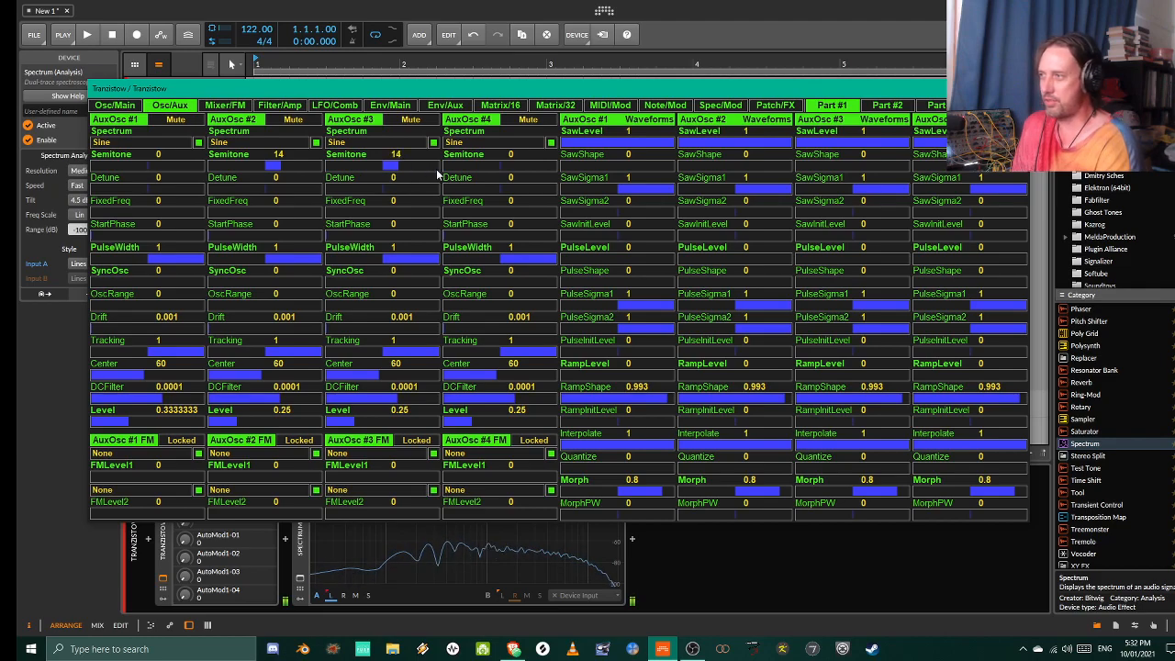
drag(502, 170, 485, 170)
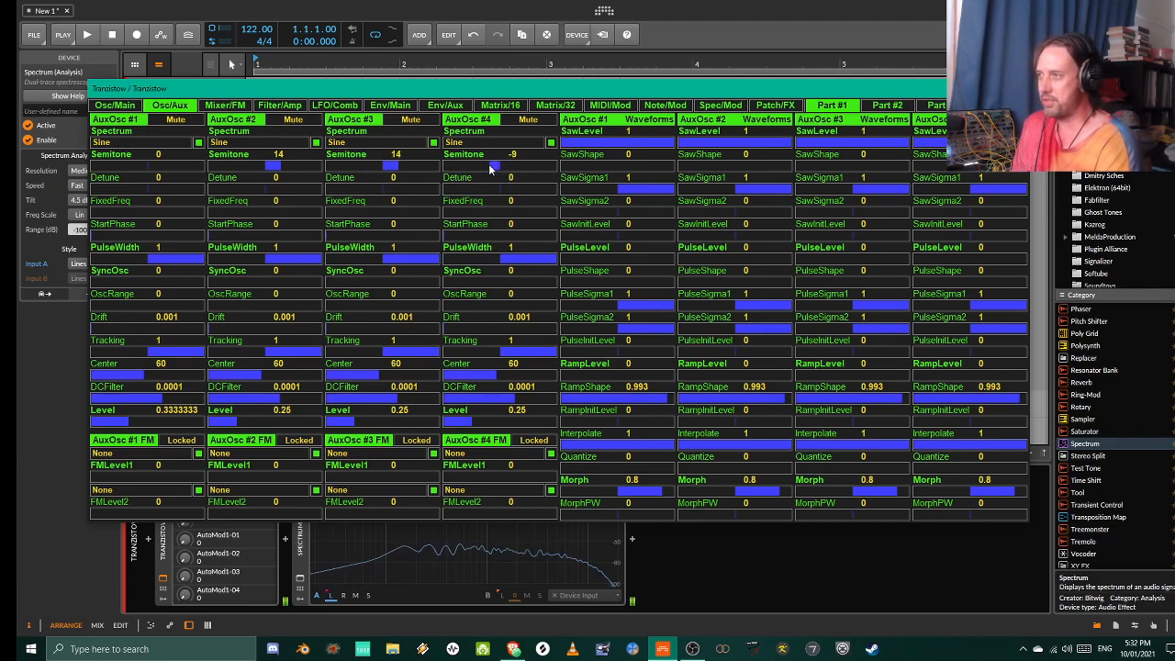
drag(137, 415, 505, 422)
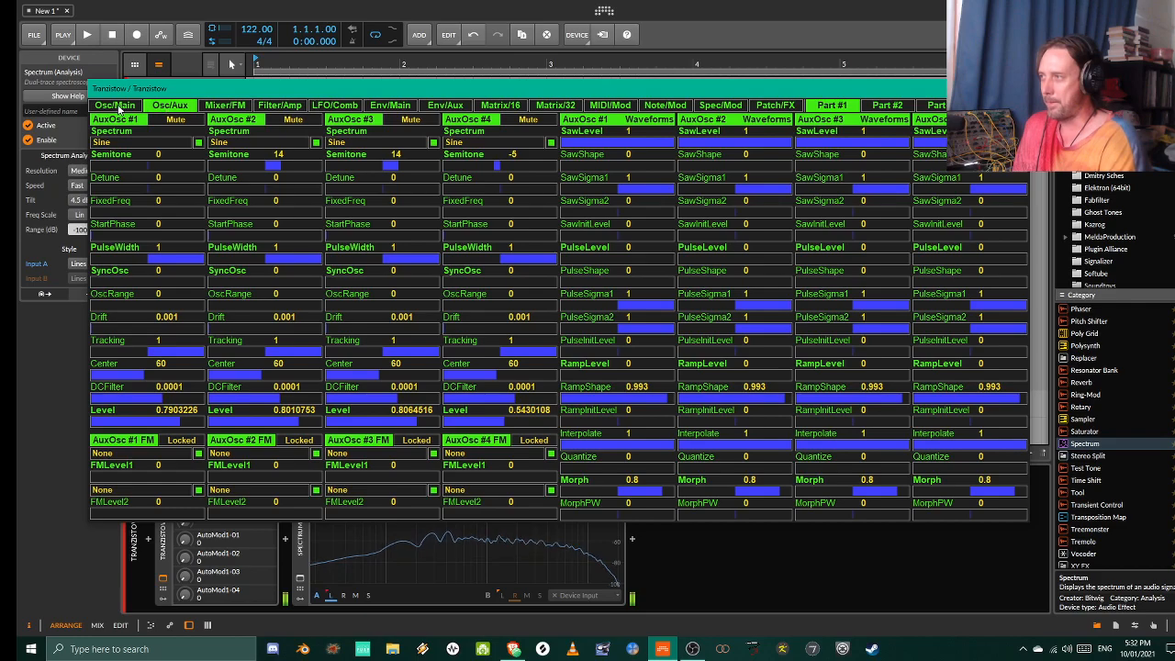
- Set Osc #1's Level to 0.8763441 and Mixer #1's Osc1 Level1 to 0.7795699
click(117, 108)
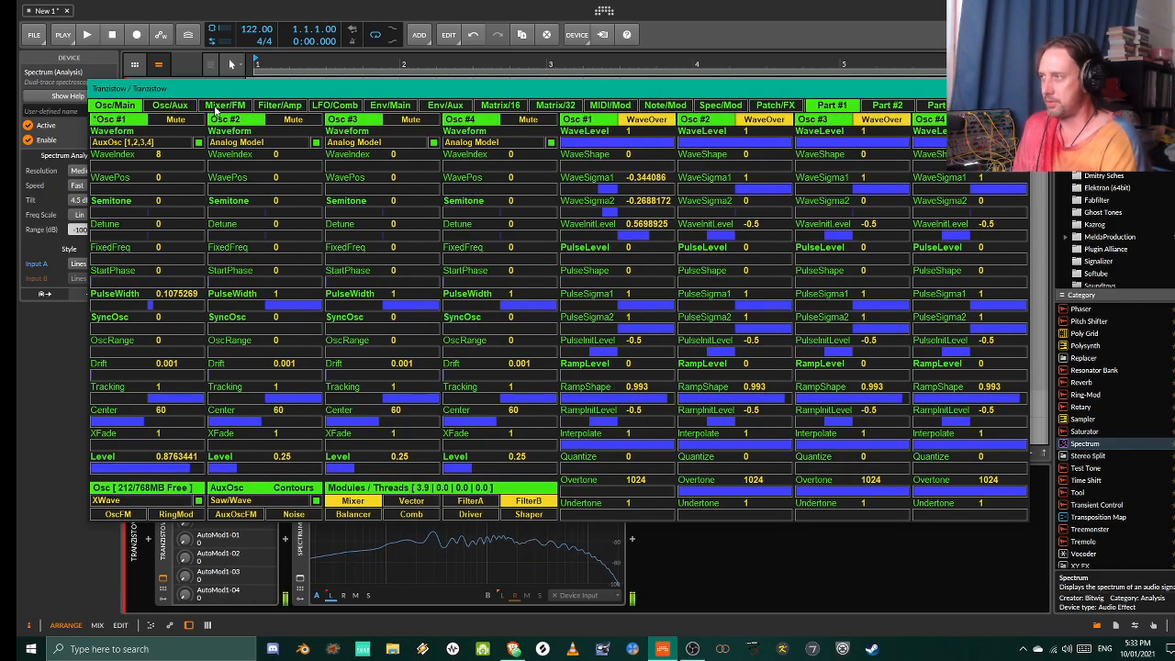
click(216, 109)
scroll(180, 156, up, 2)
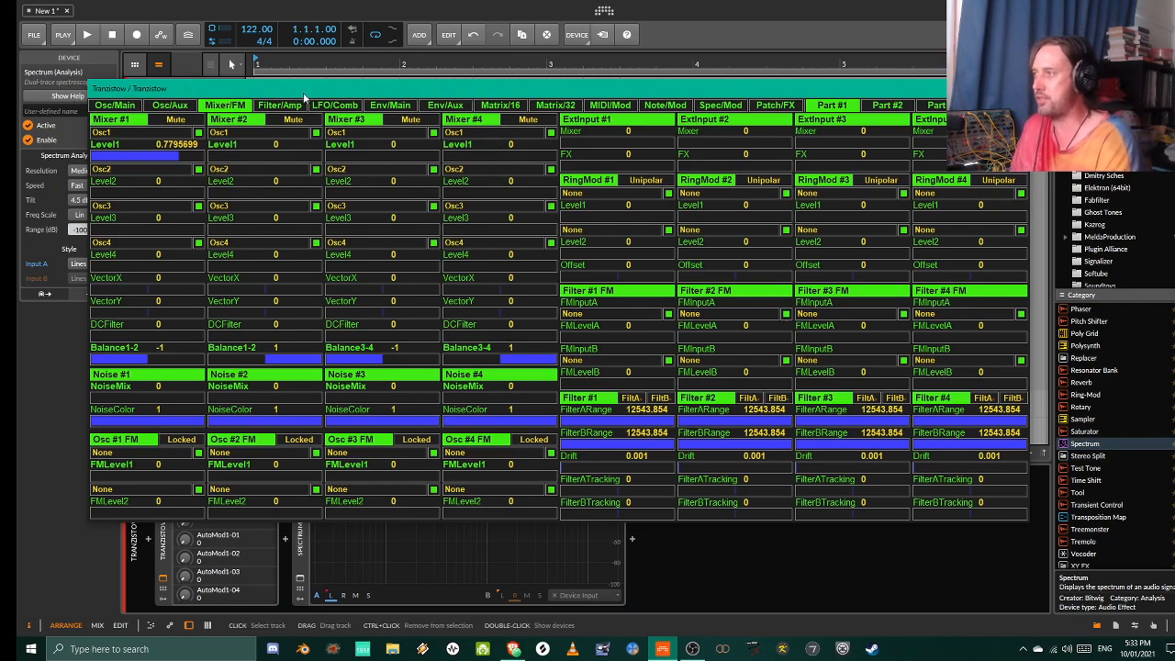
- Set FilterB #1's Cutoff to 24000 on the Filter/Amp page and disable the FilterB module on the Osc/Main page
click(275, 107)
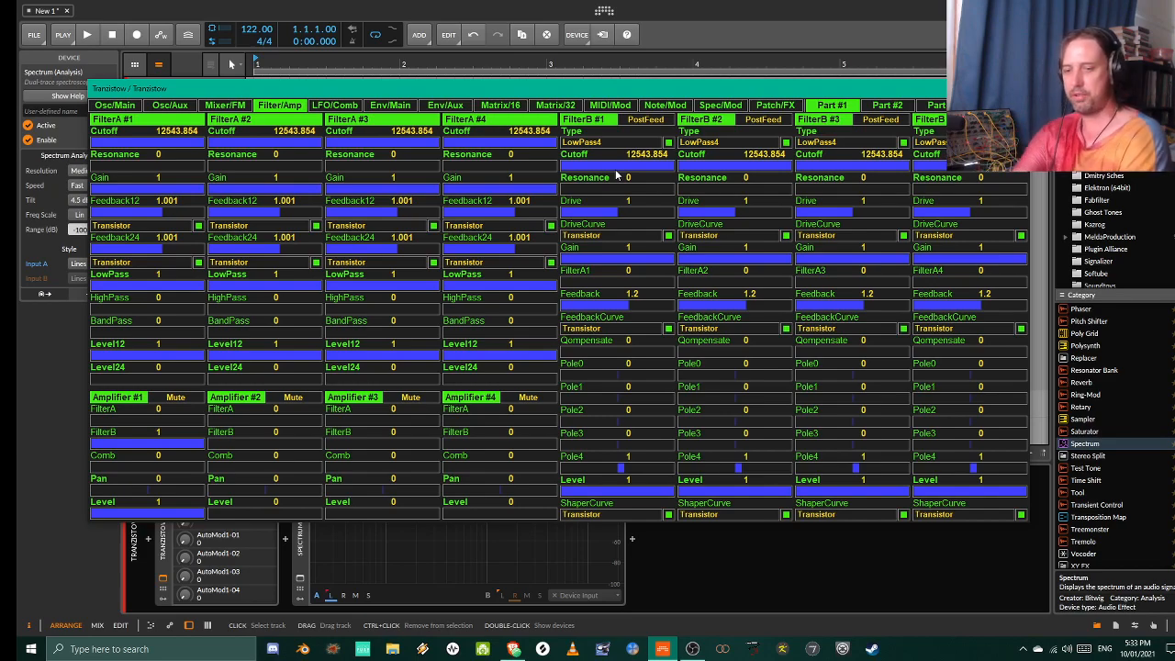
drag(660, 163, 673, 160)
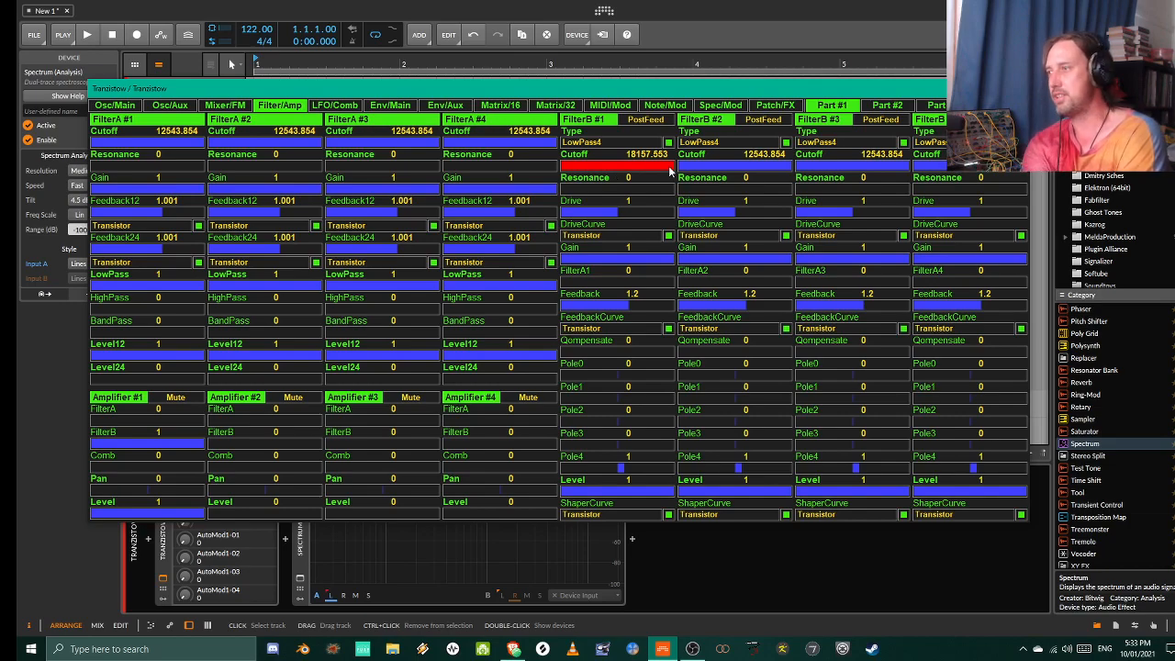
drag(665, 172, 677, 163)
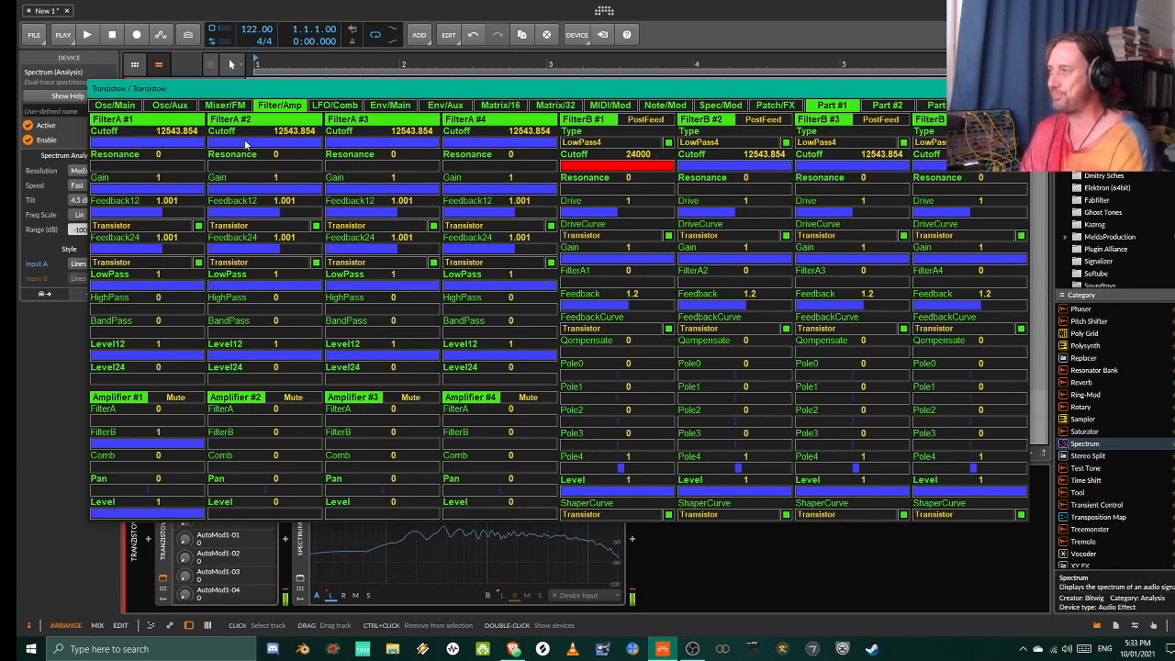
click(112, 107)
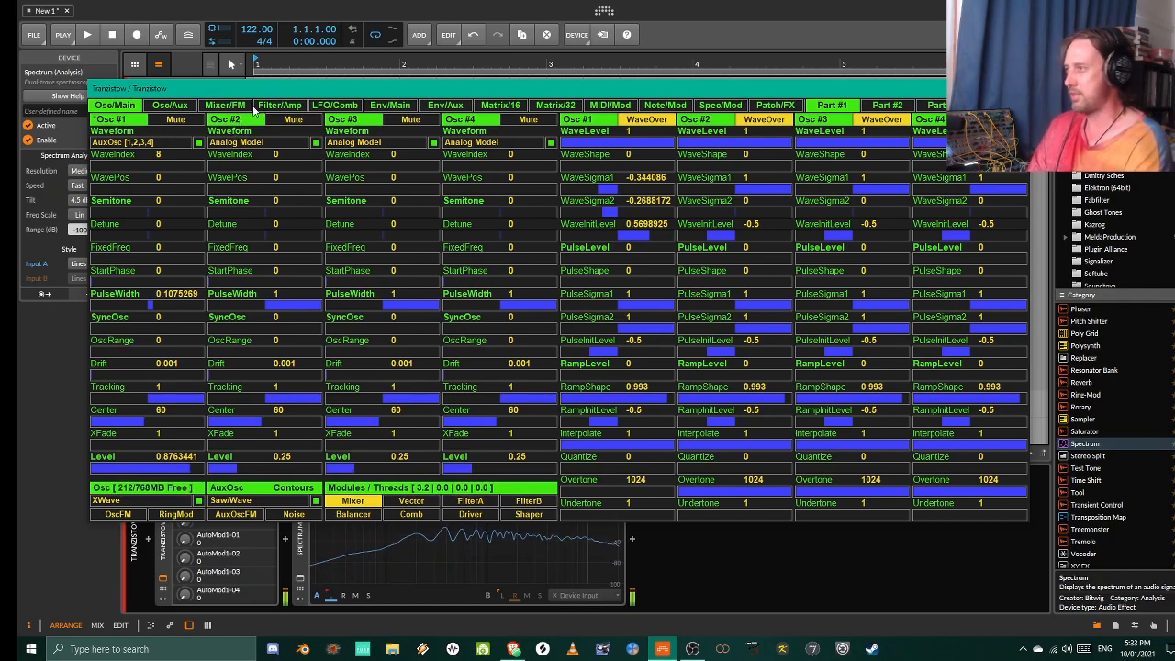
- Assign AuxOsc1, AuxOsc2, AuxOsc3 and AuxOsc4 as Mixer #2's four input sources on the Mixer/FM page
click(234, 109)
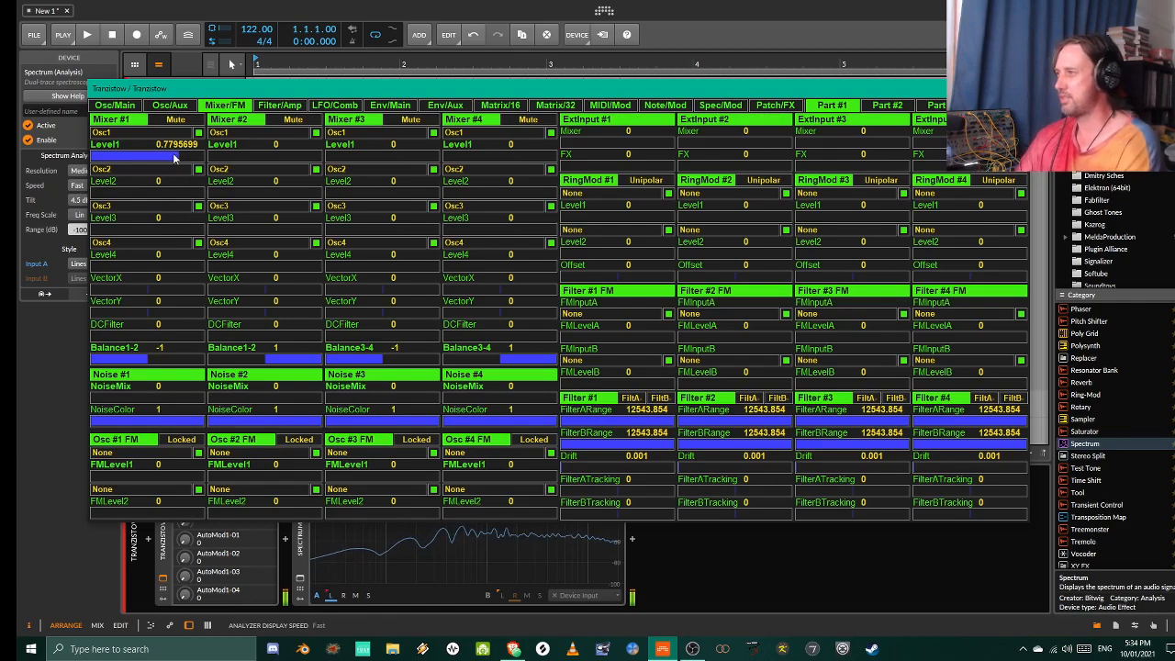
click(250, 134)
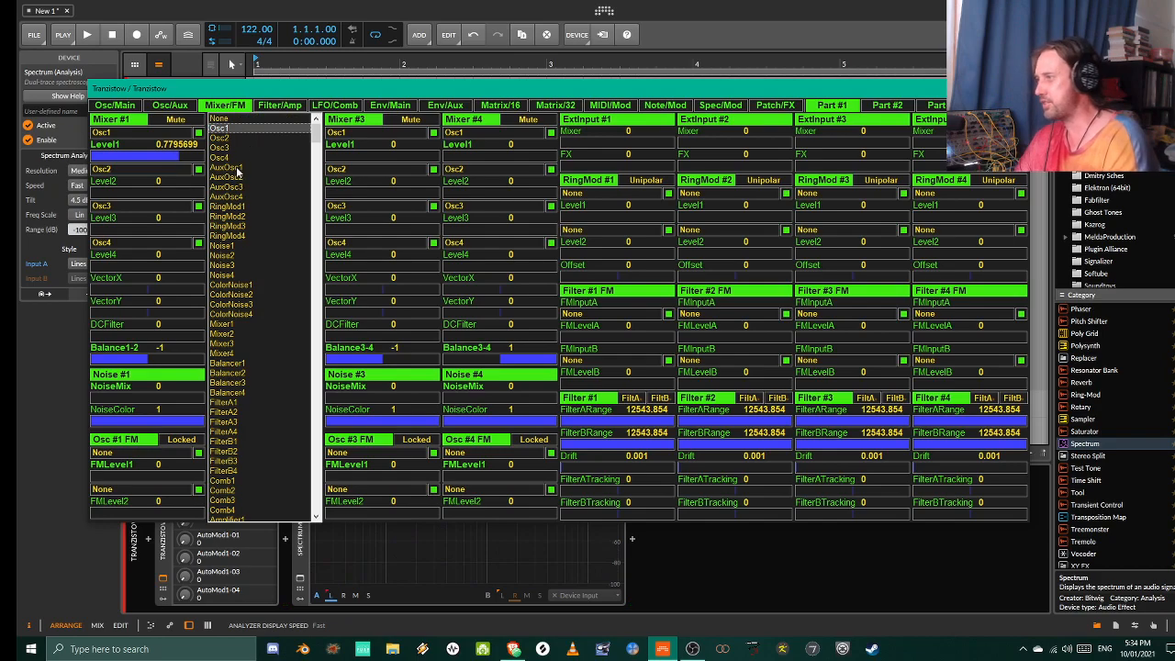
click(236, 168)
click(245, 169)
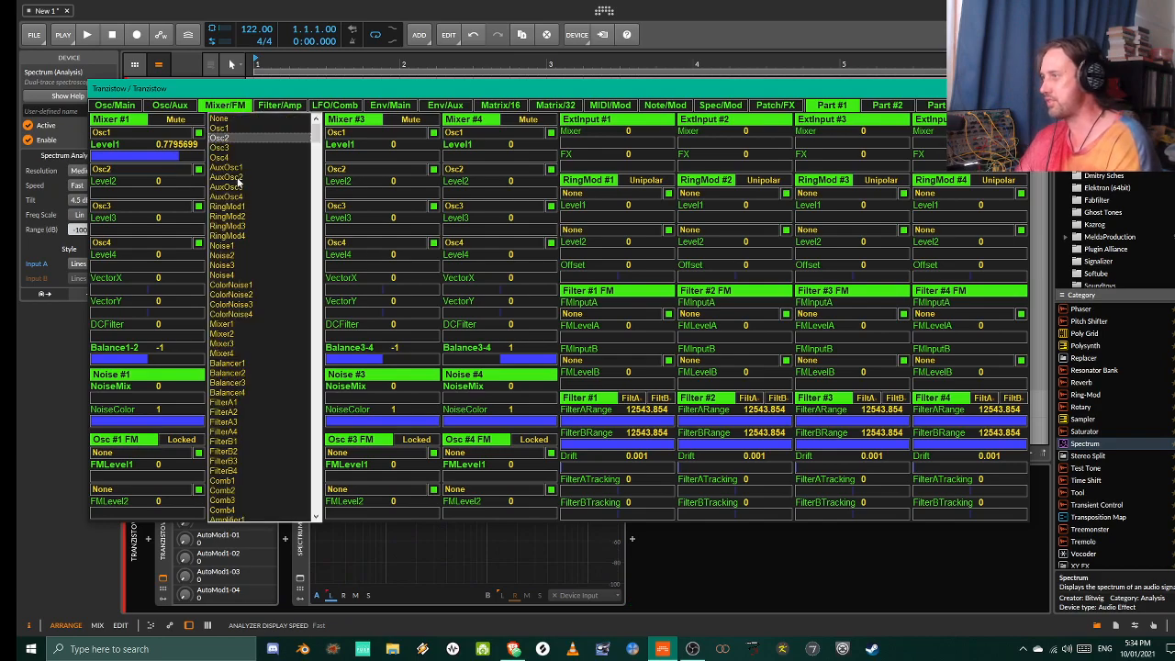
click(239, 181)
click(243, 212)
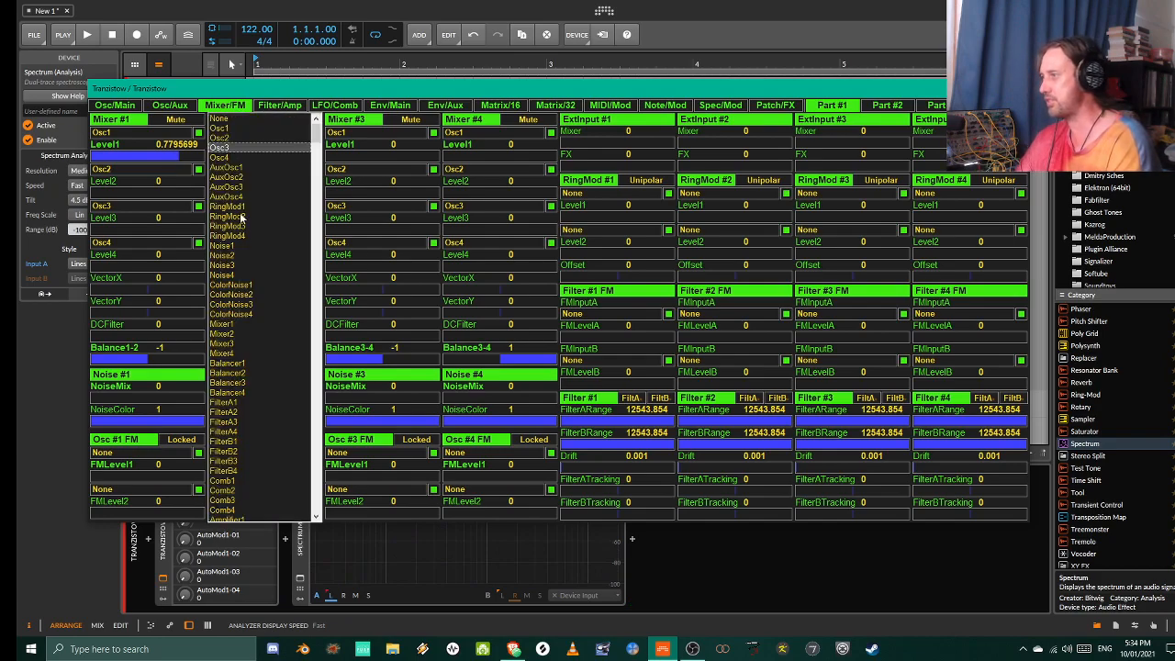
click(241, 191)
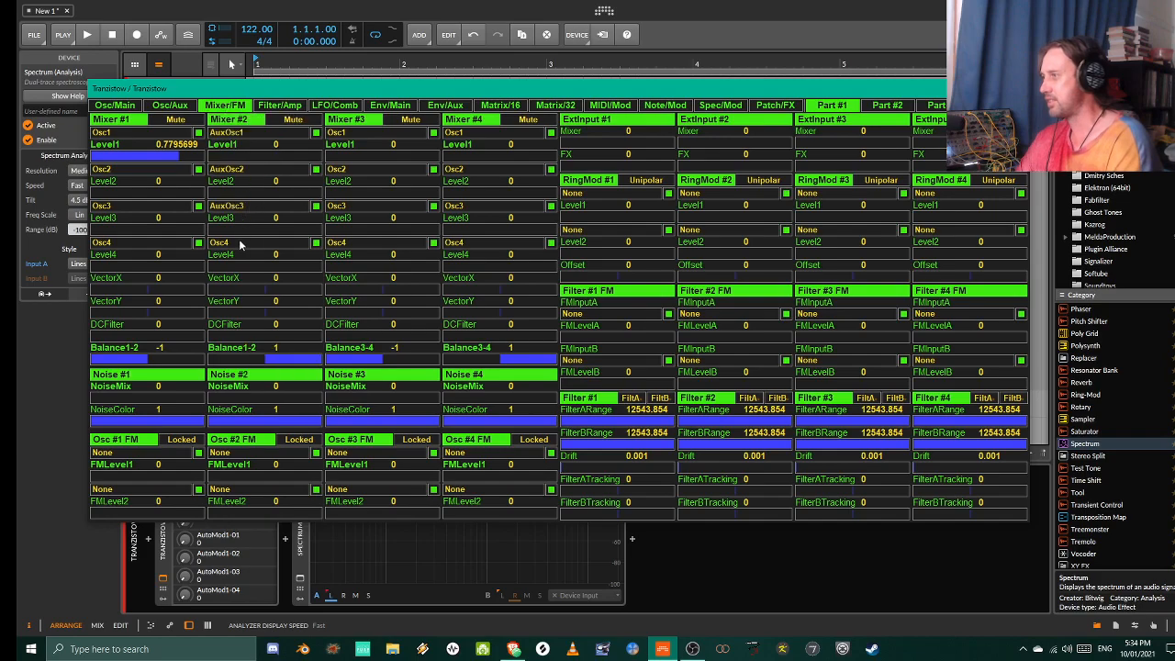
click(239, 242)
click(236, 202)
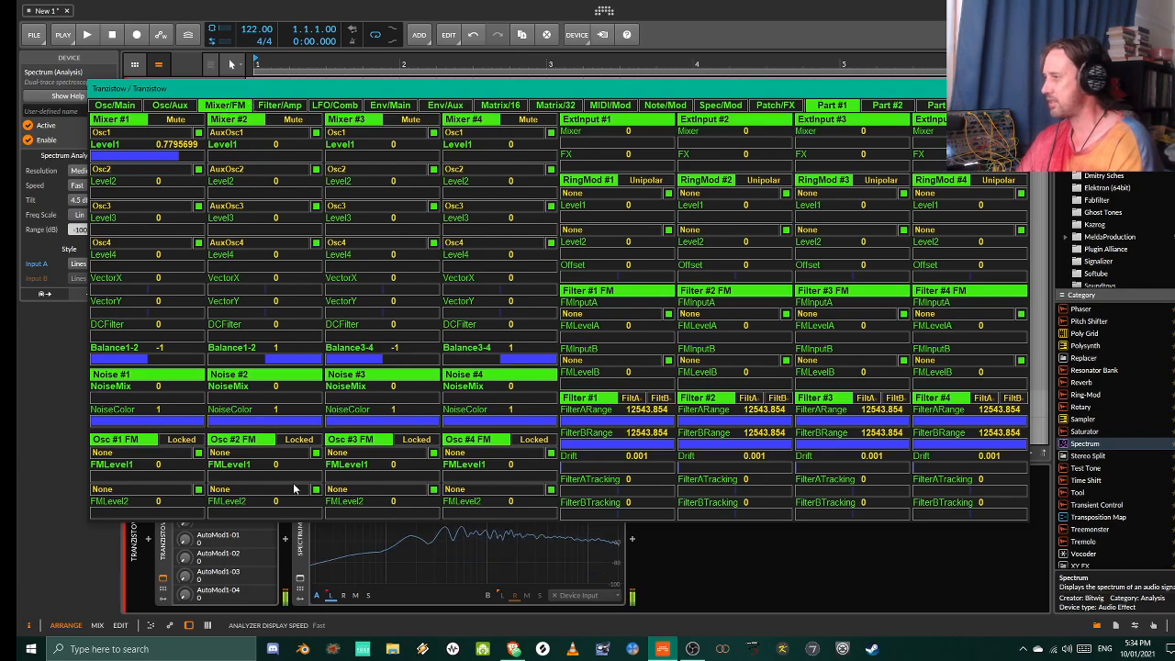
- Set Amplifier #2's Level to 0.9569892 and Amplifier #1's Level to 0 on the Filter/Amp page
click(276, 108)
drag(241, 513, 317, 514)
click(200, 515)
drag(200, 515, 91, 518)
mouse_move(221, 451)
mouse_down()
mouse_move(252, 450)
mouse_move(199, 449)
mouse_up()
click(200, 450)
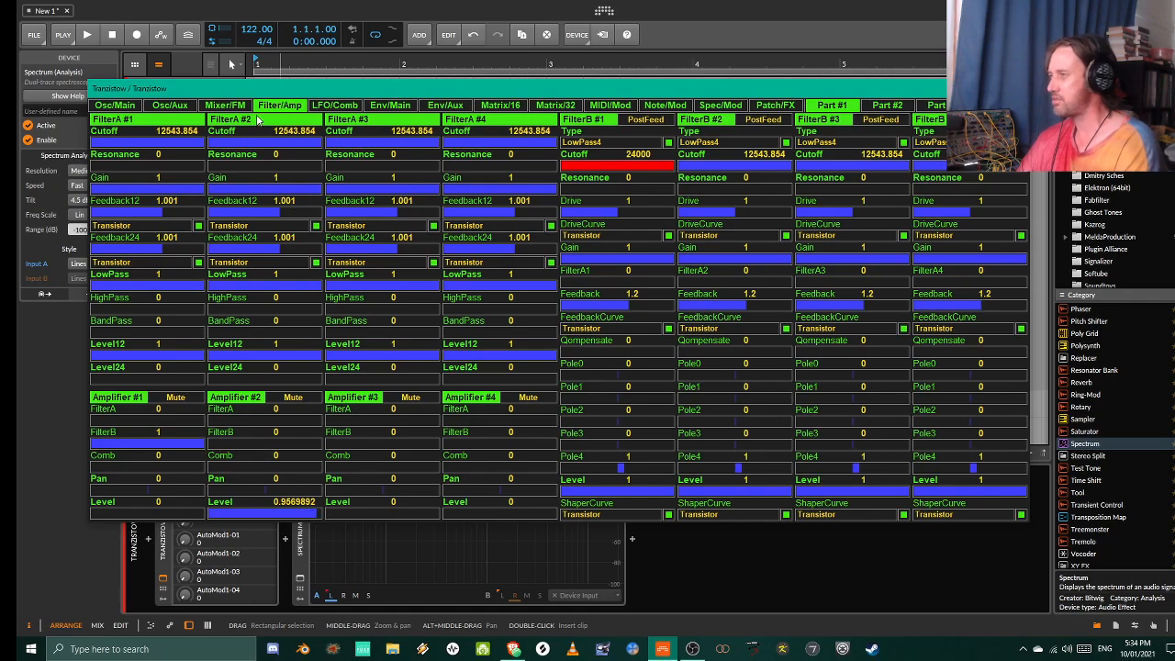
- Set Mixer #2's Level1 to 0.5967742, Level2 to 0.5698925, Level3 to 0.6182796 and Level4 to 0.5913978
click(224, 105)
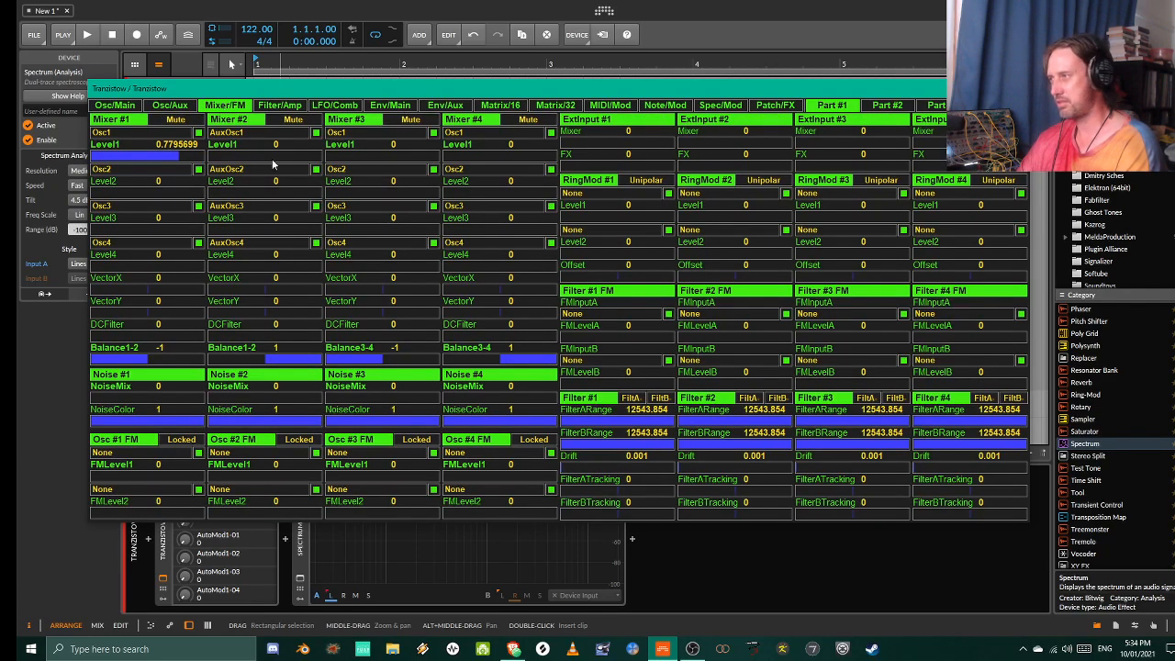
drag(219, 158, 275, 158)
drag(220, 194, 273, 197)
drag(218, 233, 277, 233)
drag(221, 268, 275, 269)
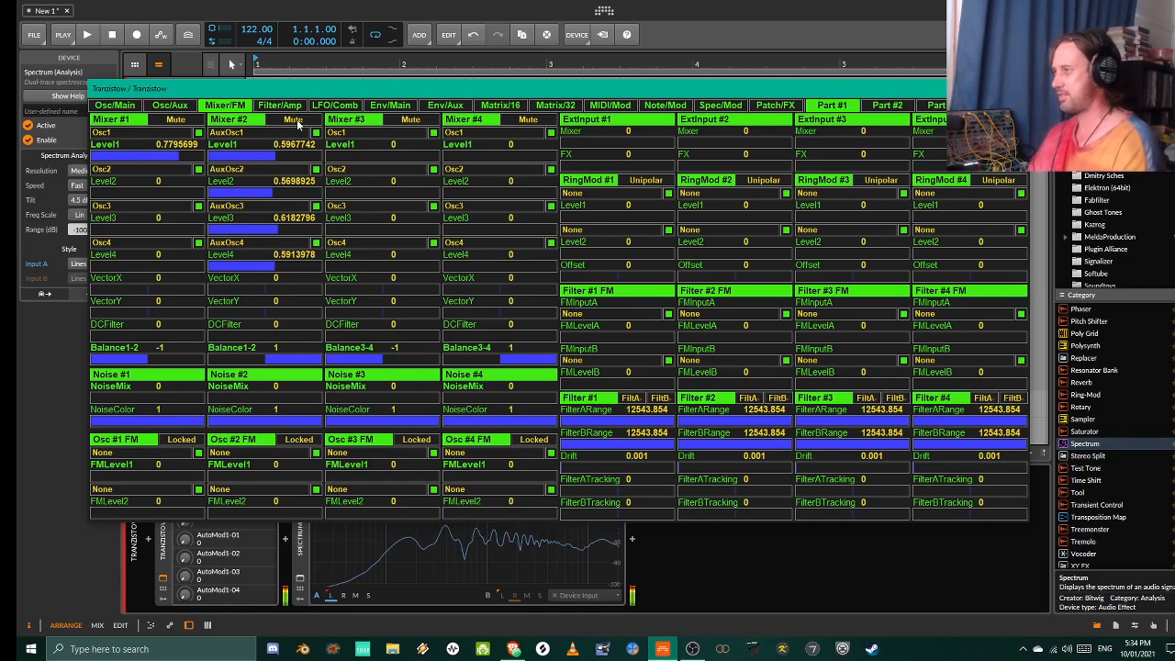
- Compare the mixers by toggling their mutes, leaving only Mixer #2 muted, and set Amplifier #1's Level to 1
click(174, 121)
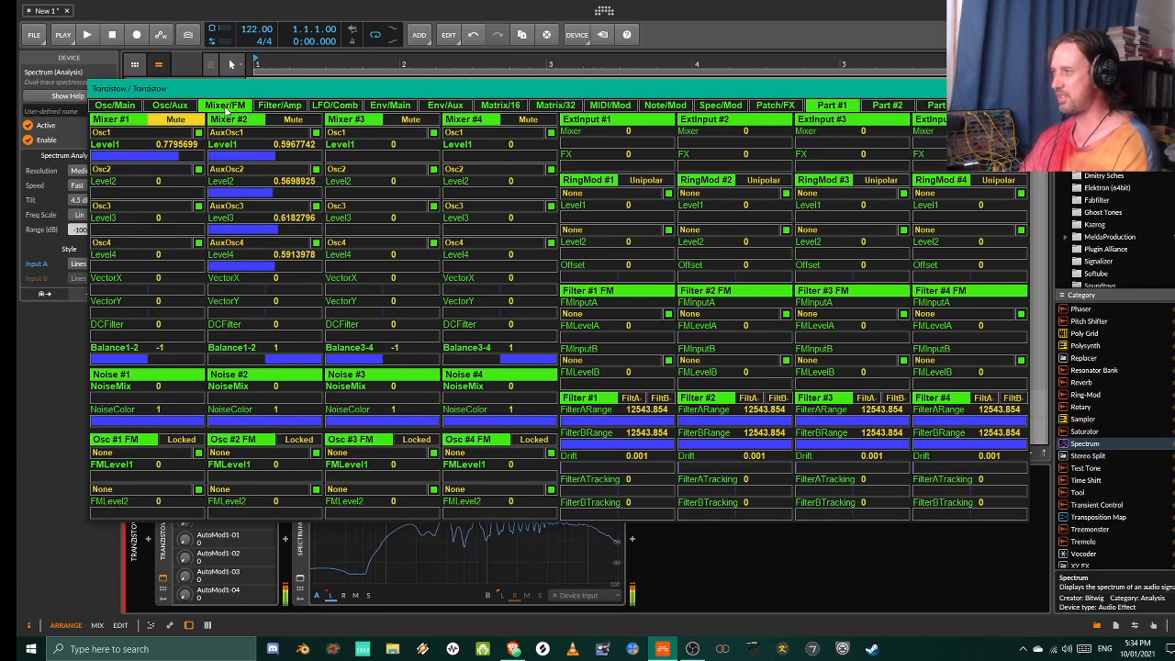
click(275, 119)
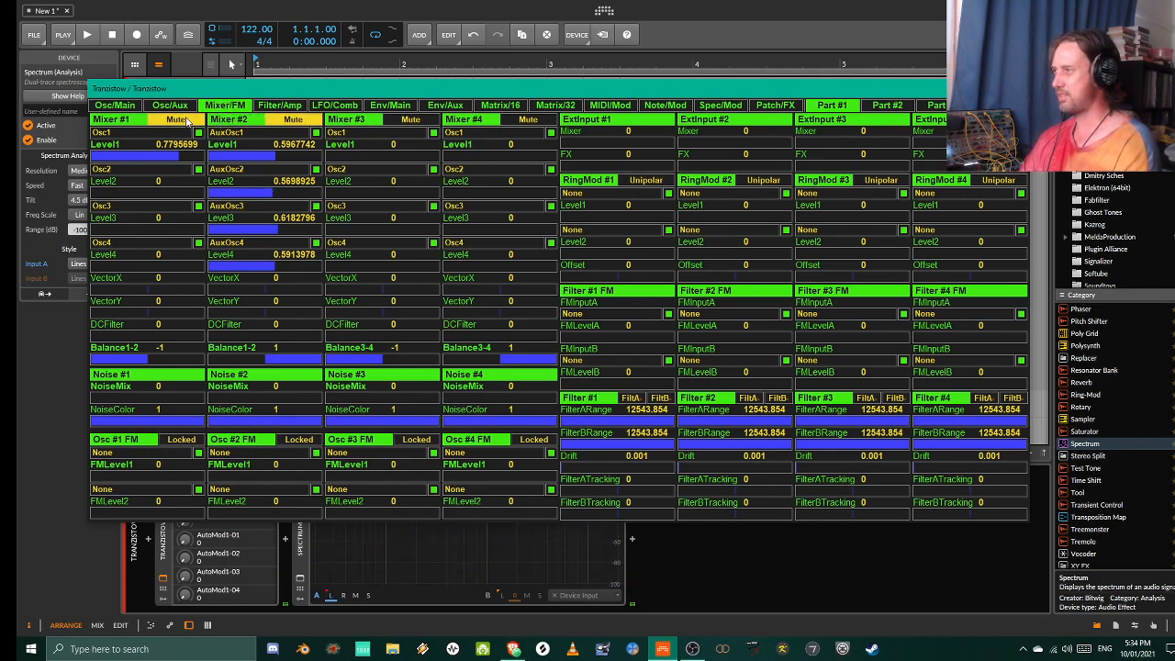
click(187, 122)
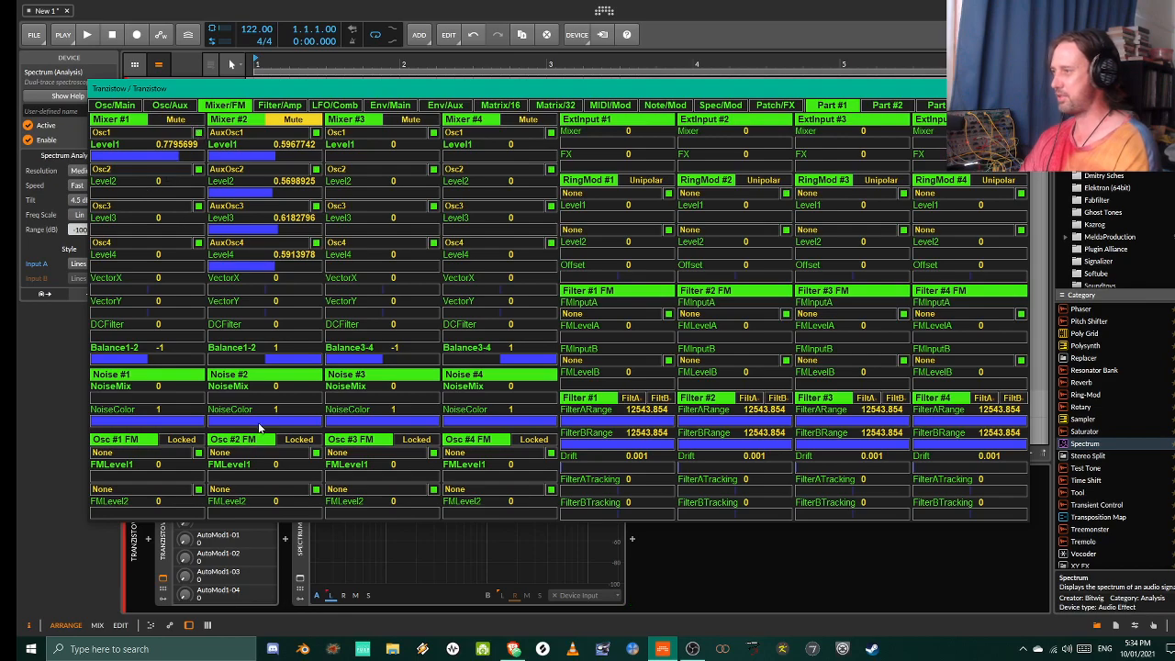
click(280, 106)
drag(152, 514, 215, 517)
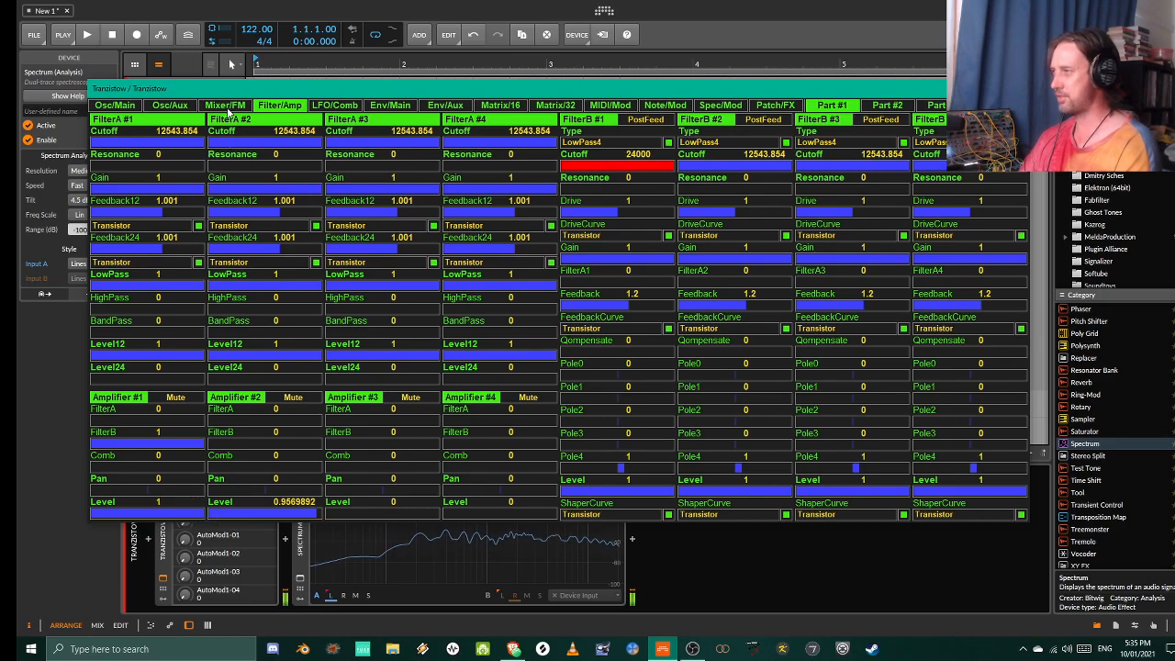
- Mute Mixer #1, unmute Mixer #2, and set Mixer #2's Level1 to Level4 to 0.4677419, 0.4408602, 0.4032258 and 0.4193548
click(227, 106)
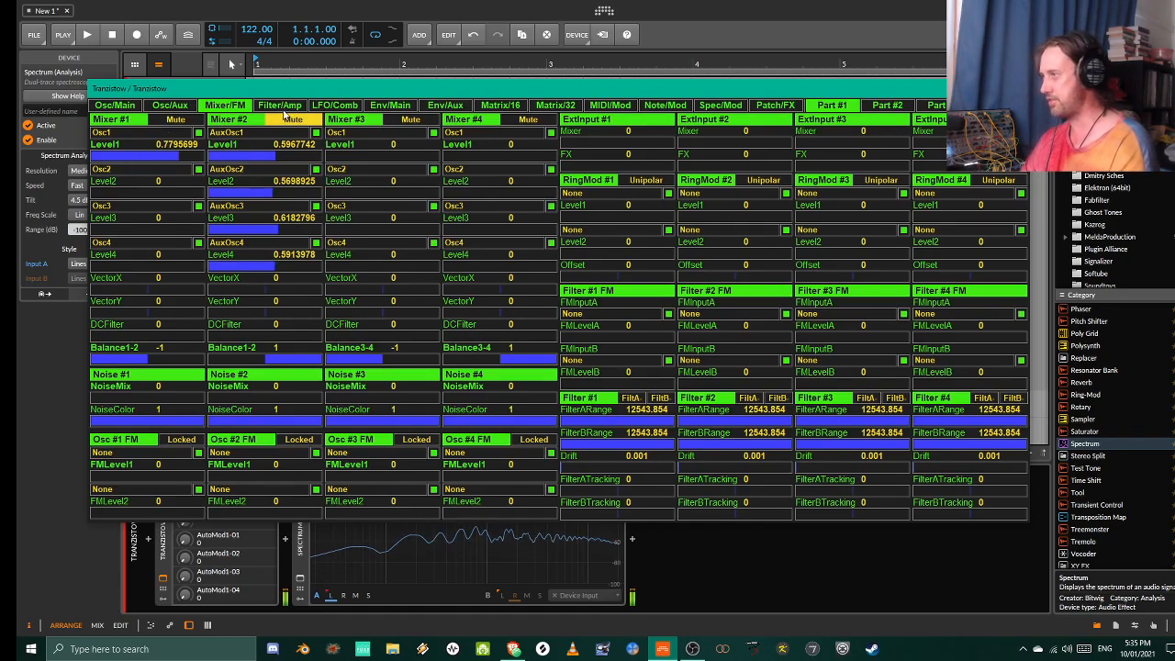
click(185, 122)
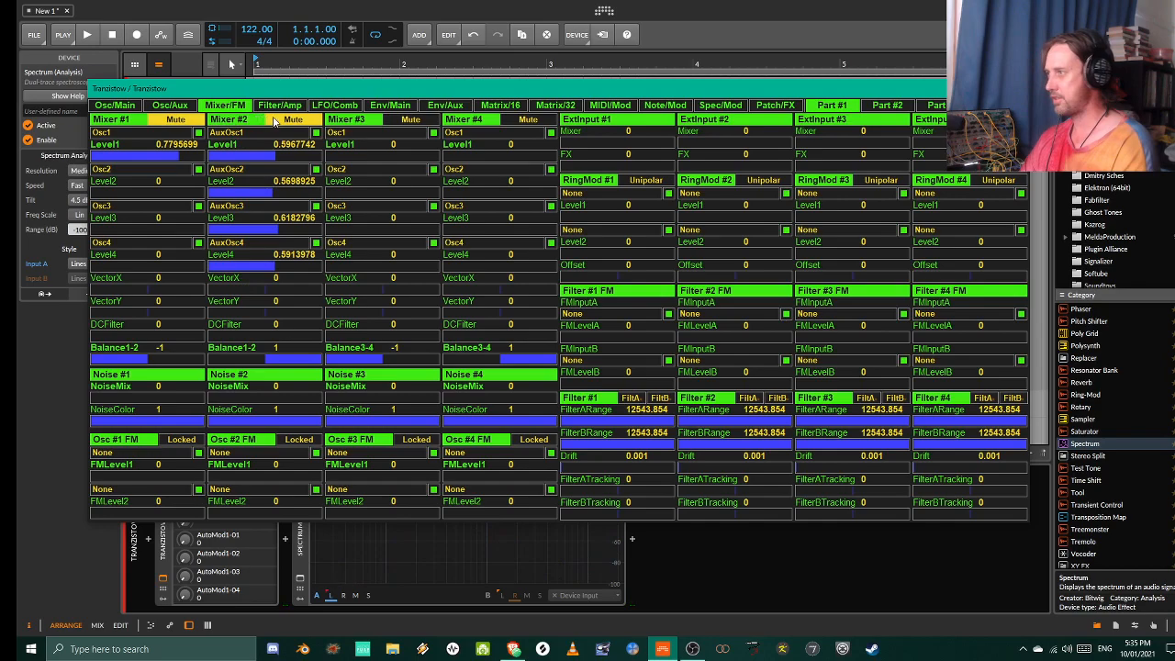
click(292, 120)
drag(277, 230, 252, 263)
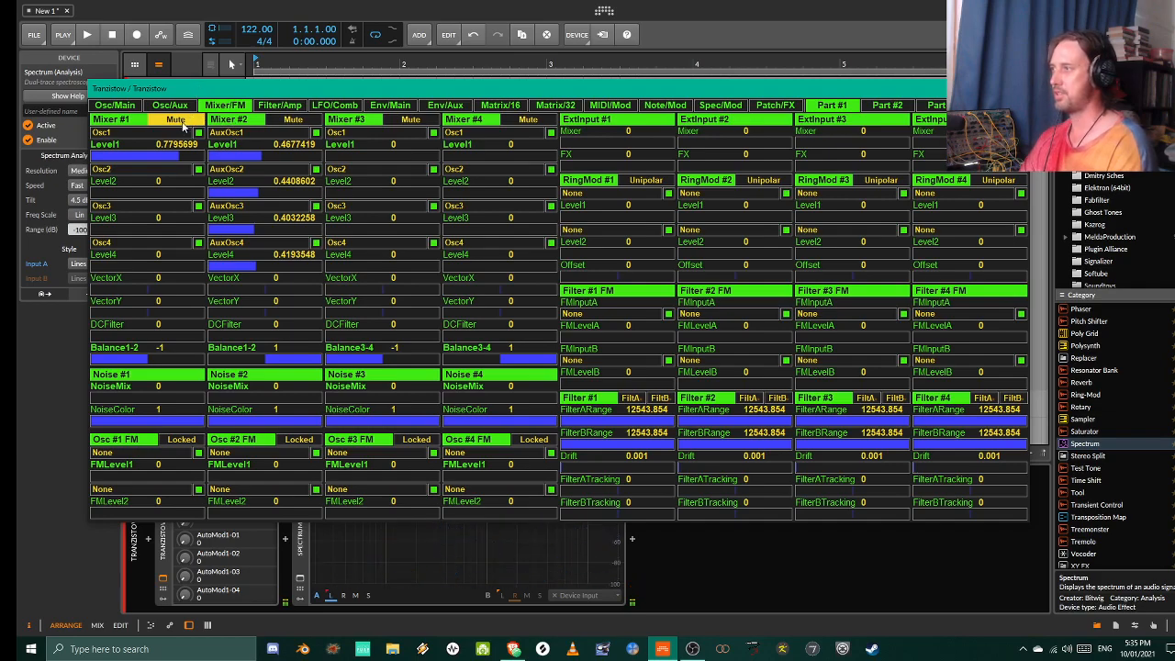
- Mute Mixer #2, unmute Mixer #1, and set Mixer #1's Osc1 Level1 to 1
click(279, 105)
click(224, 106)
click(293, 119)
drag(179, 154, 225, 163)
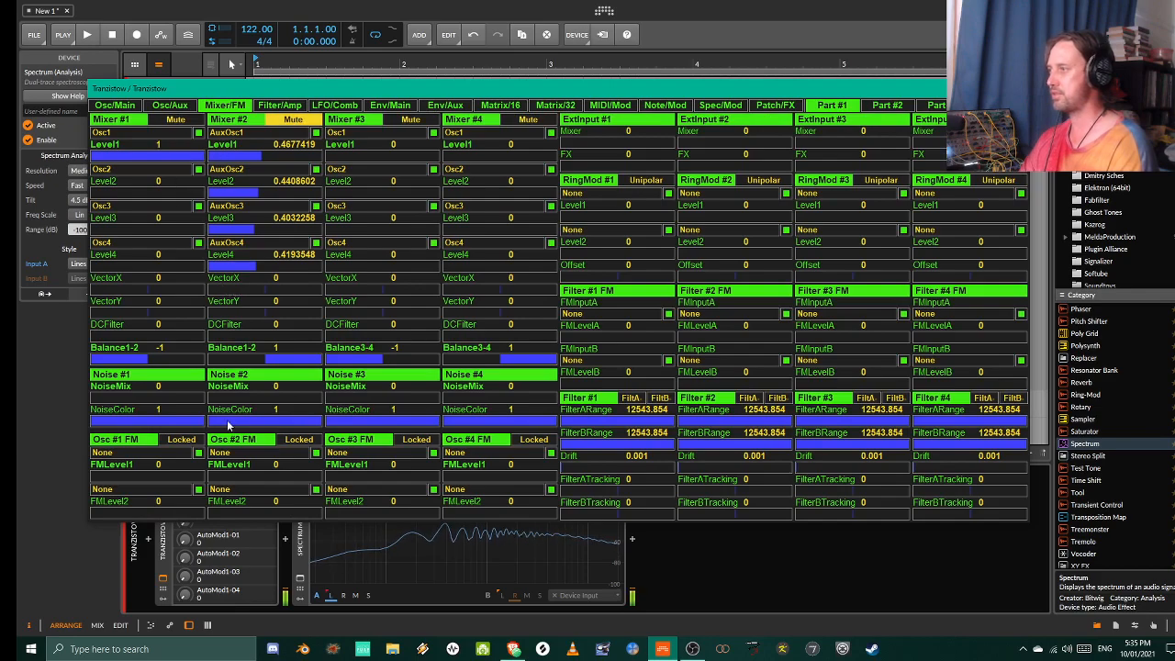
- Review the settings on the Filter/Amp, Osc/Aux and Osc/Main pages
click(278, 106)
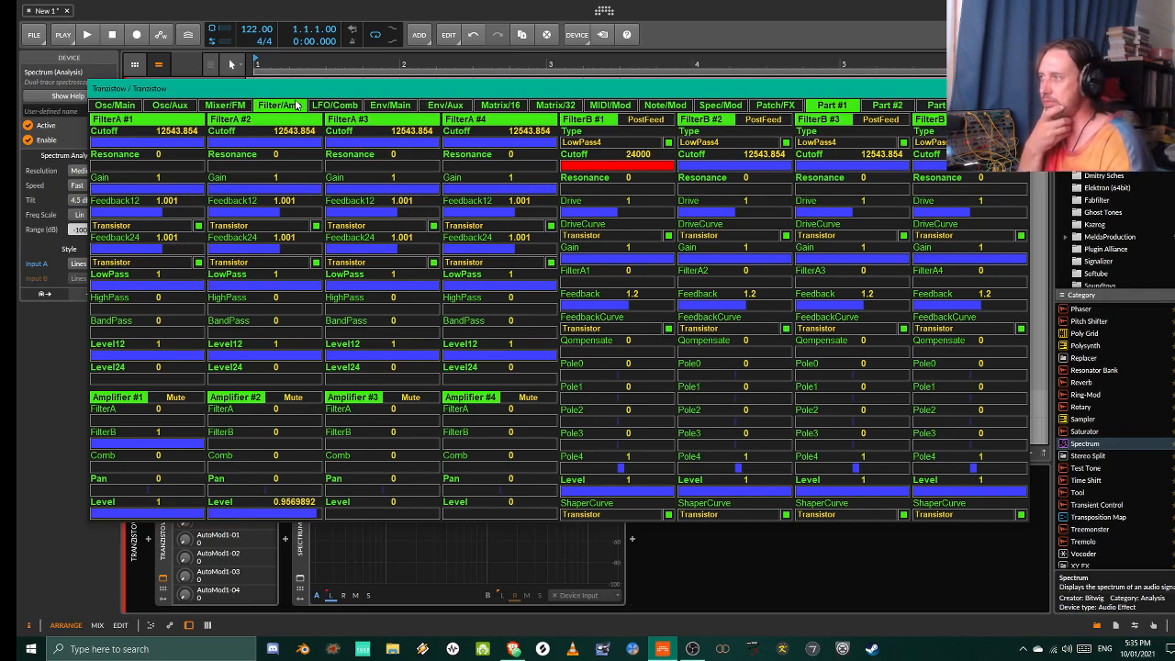
click(167, 109)
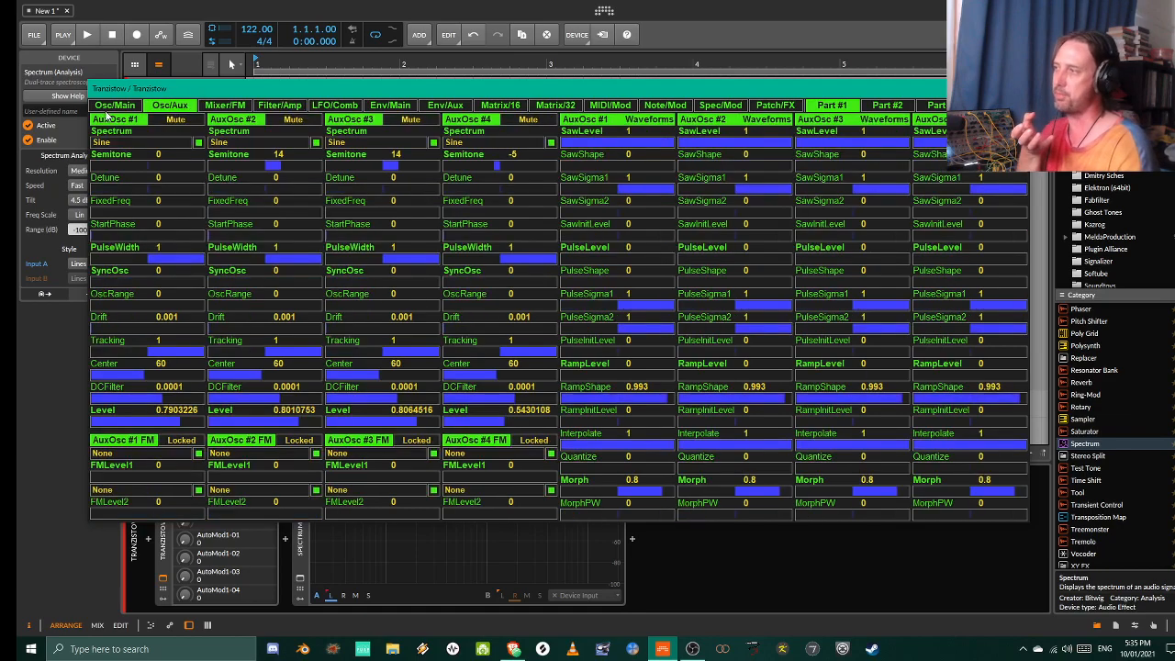
click(112, 107)
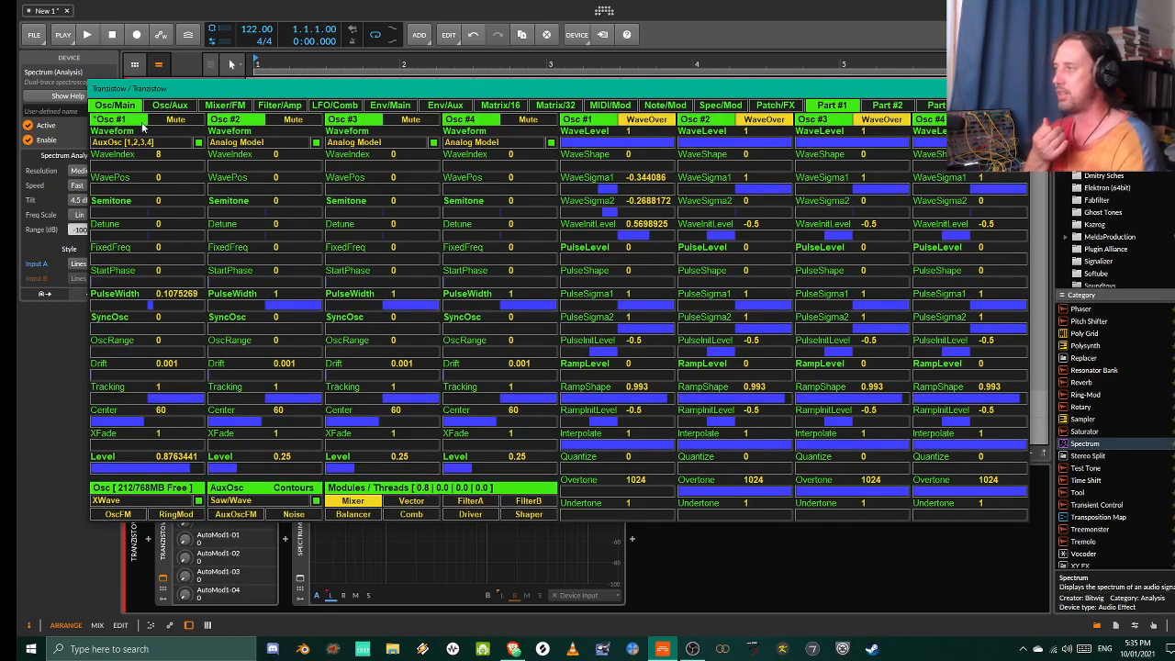